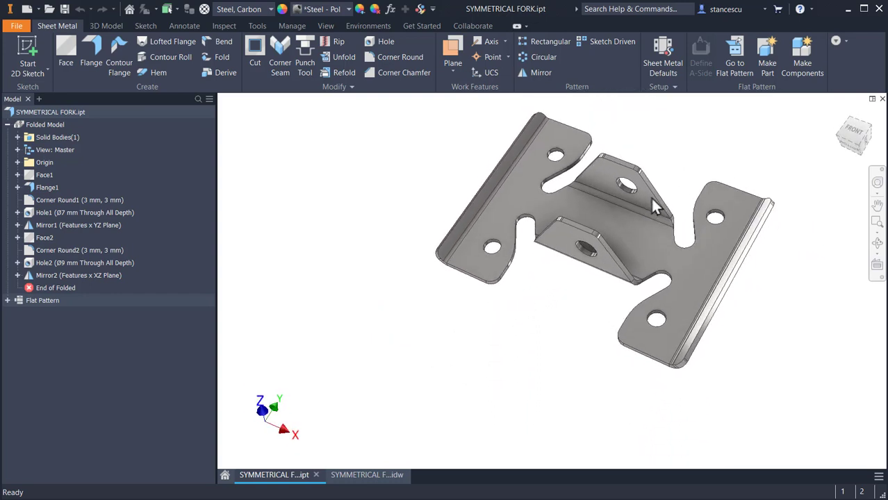
- Return the fork model to its home view and switch to the SYMMETRICAL FORK.idw drawing
key(F6)
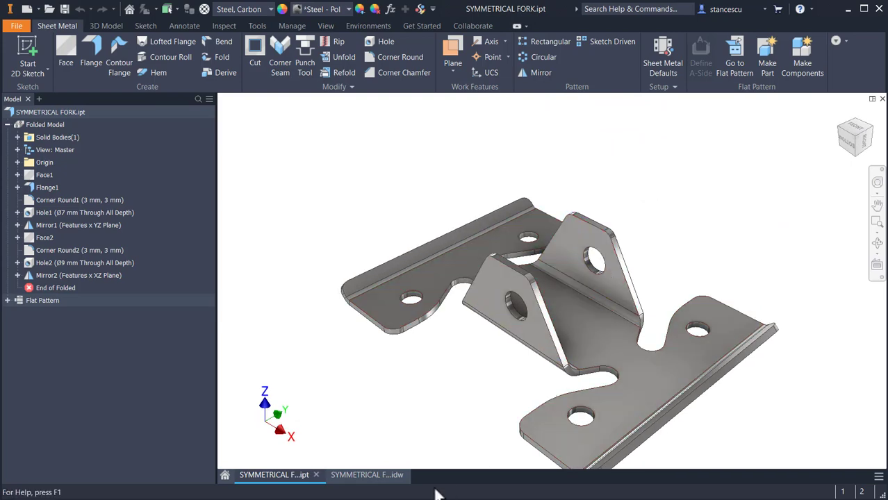
click(367, 476)
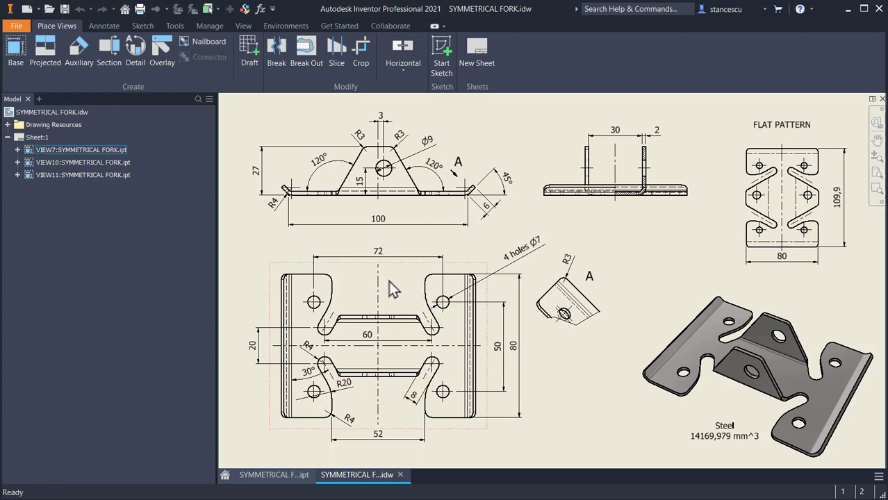
click(416, 399)
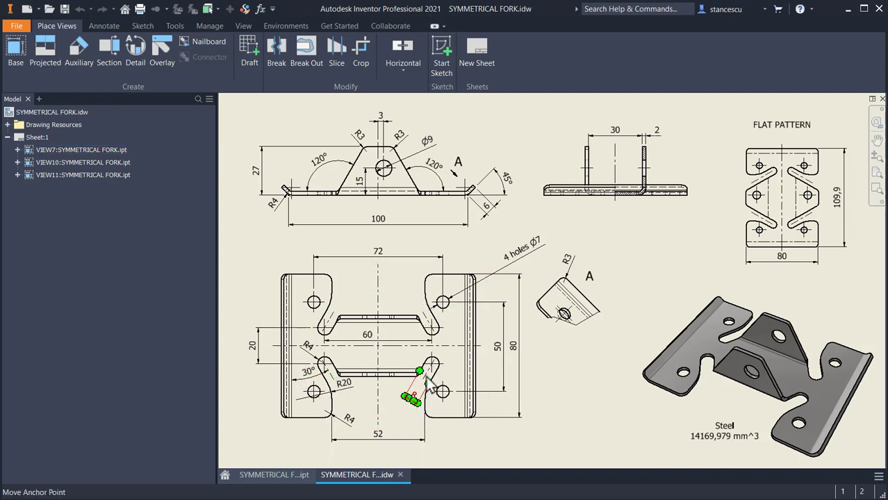
key(Escape)
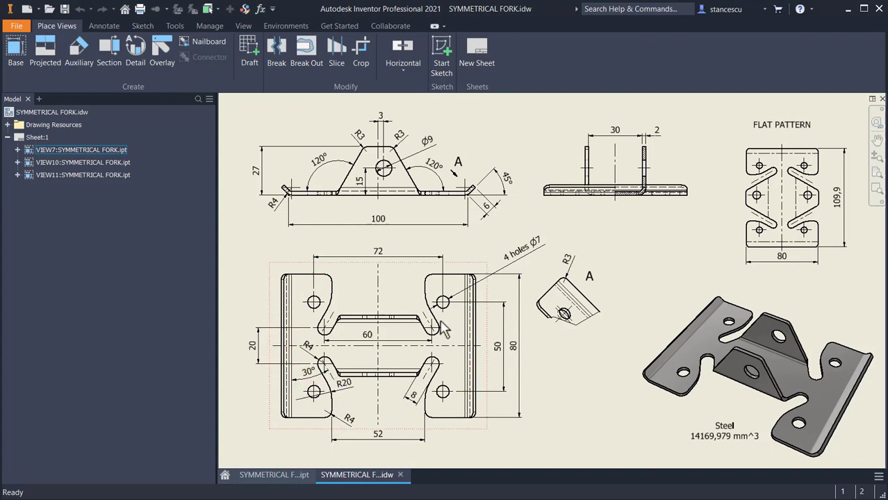
click(312, 345)
key(Escape)
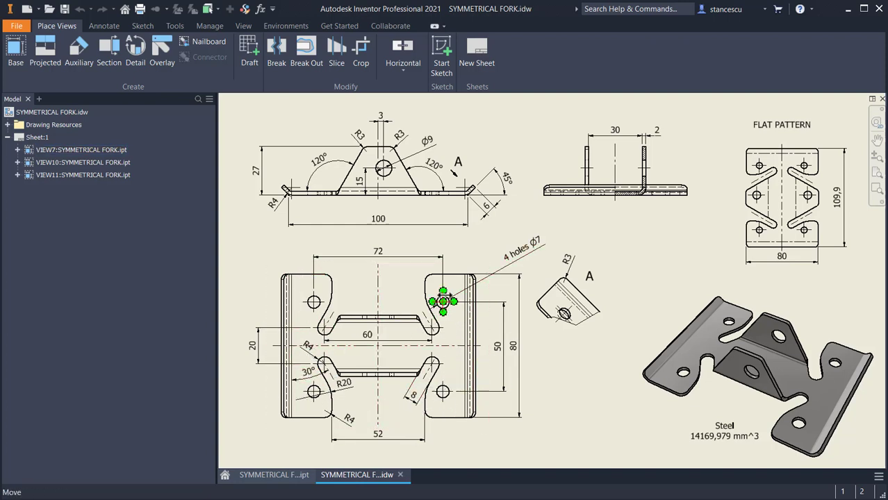
click(391, 169)
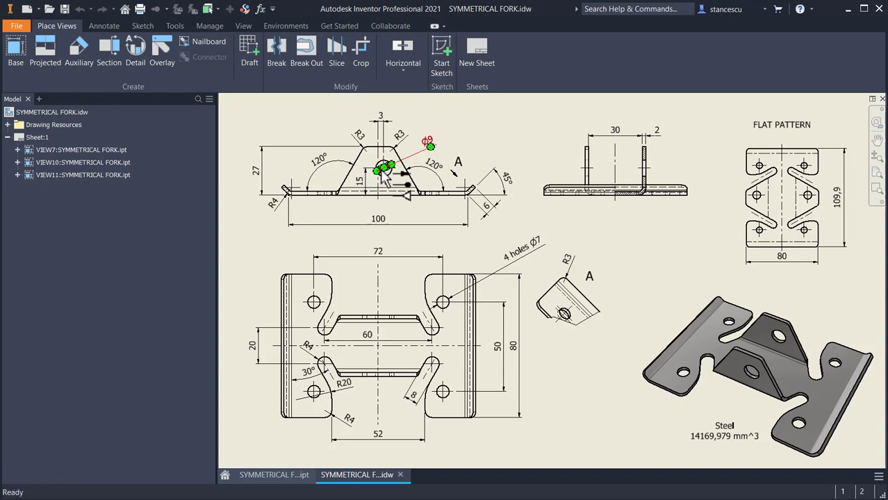
key(Escape)
click(723, 391)
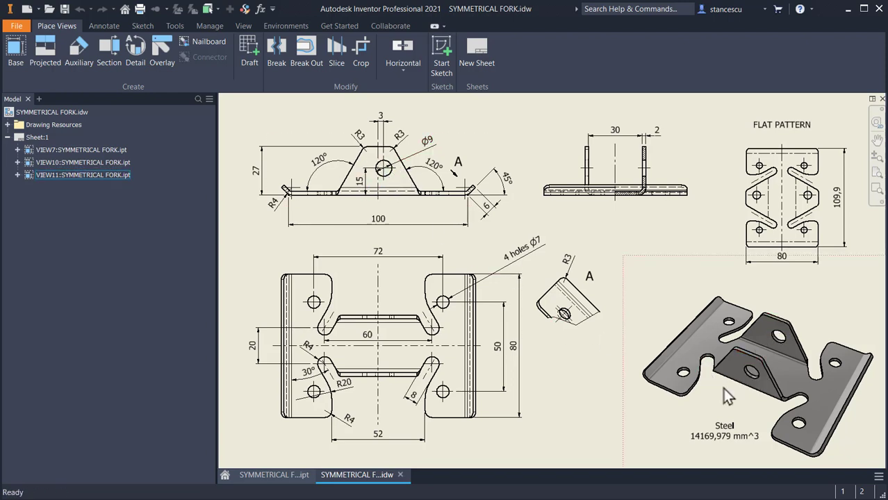
click(541, 350)
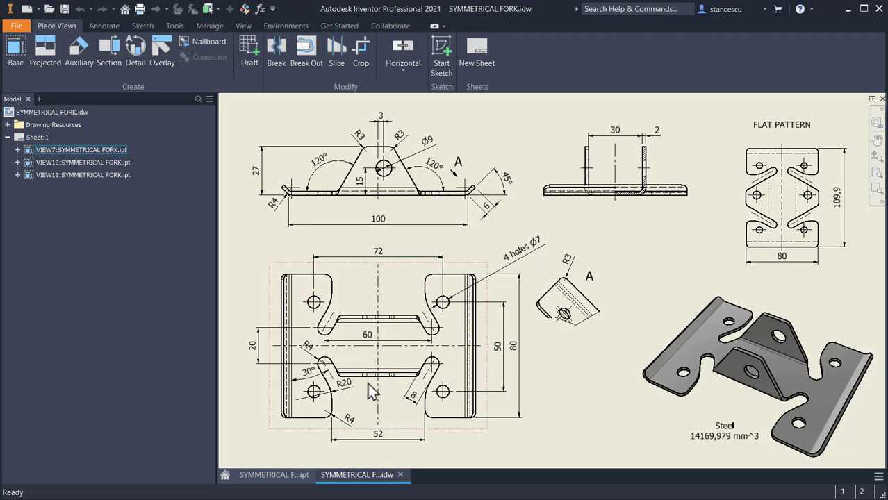
scroll(371, 383, up, 4)
mouse_move(374, 383)
middle_down()
mouse_move(381, 406)
mouse_move(491, 324)
mouse_move(482, 332)
middle_up()
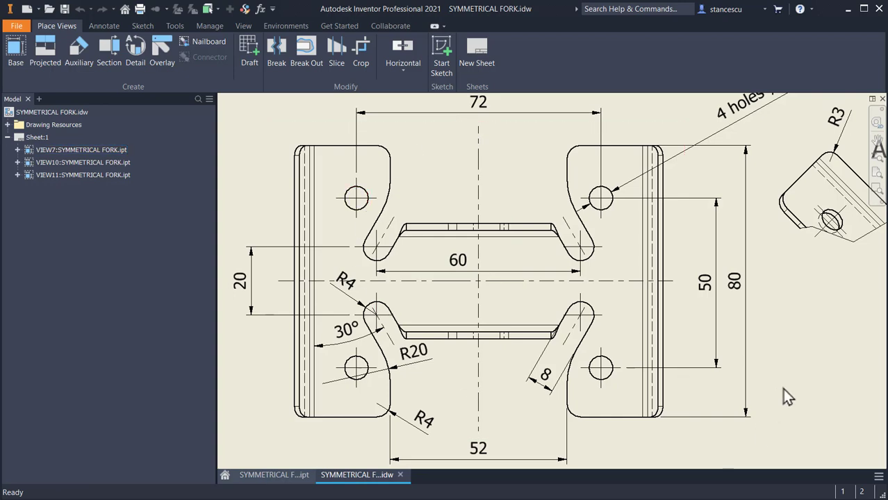
- Create a new Sheet Metal (mm).ipt part and start a 2D sketch on an origin plane
click(27, 8)
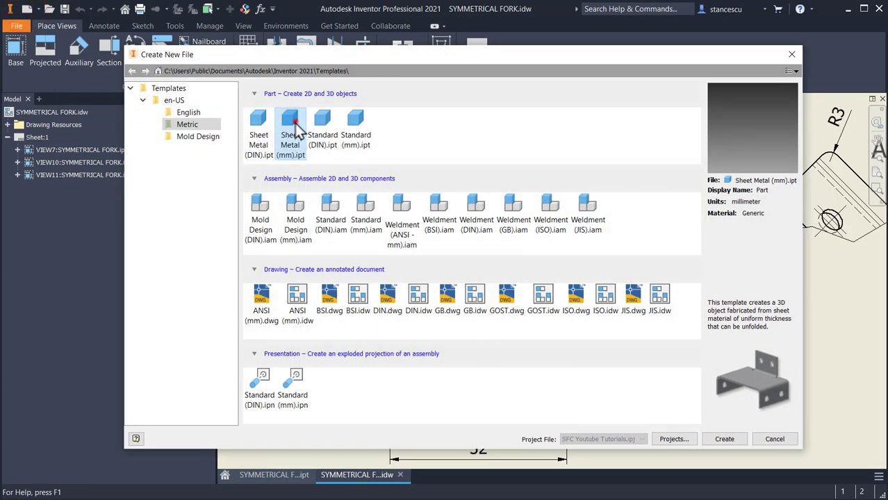
double_click(294, 128)
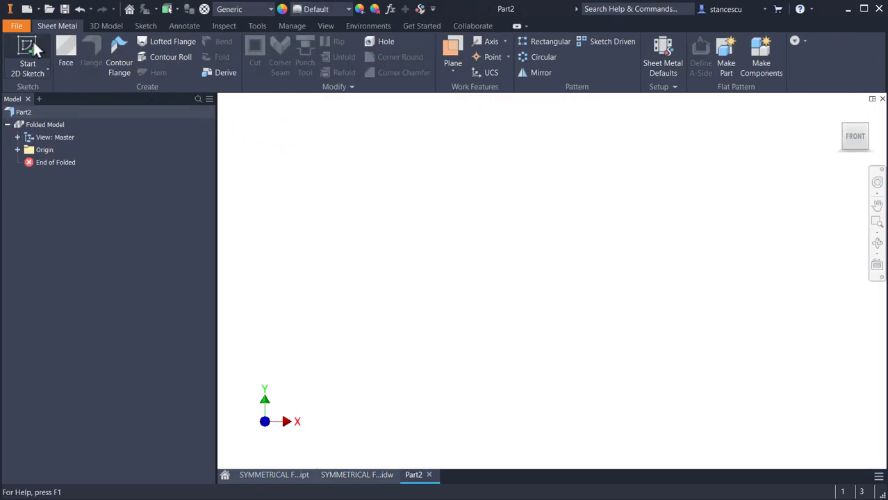
click(33, 42)
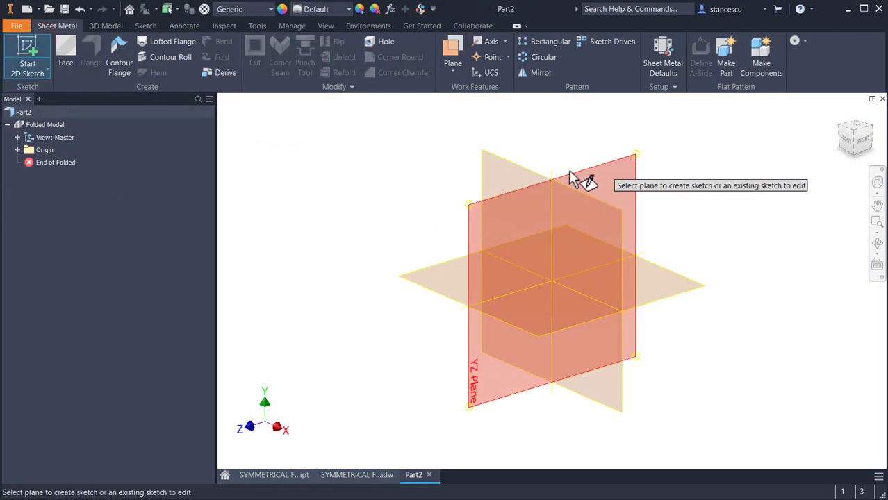
click(502, 169)
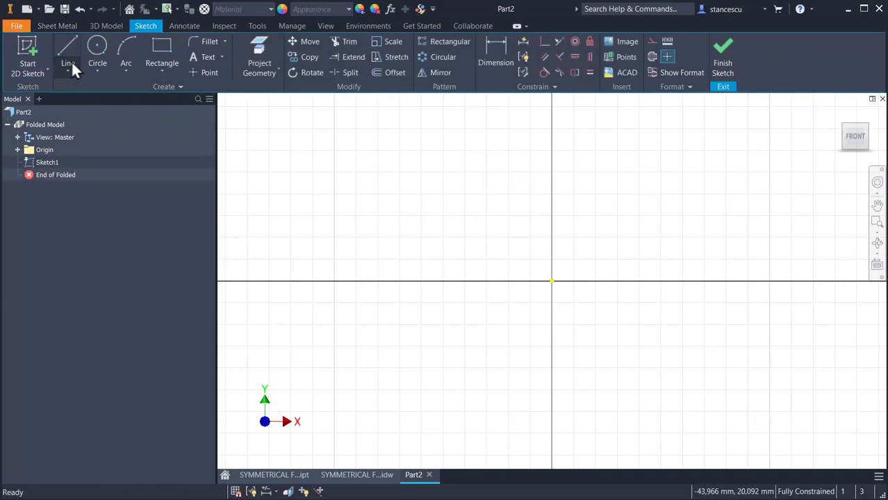
- Draw an open profile of three lines ending in a tangent arc
click(68, 52)
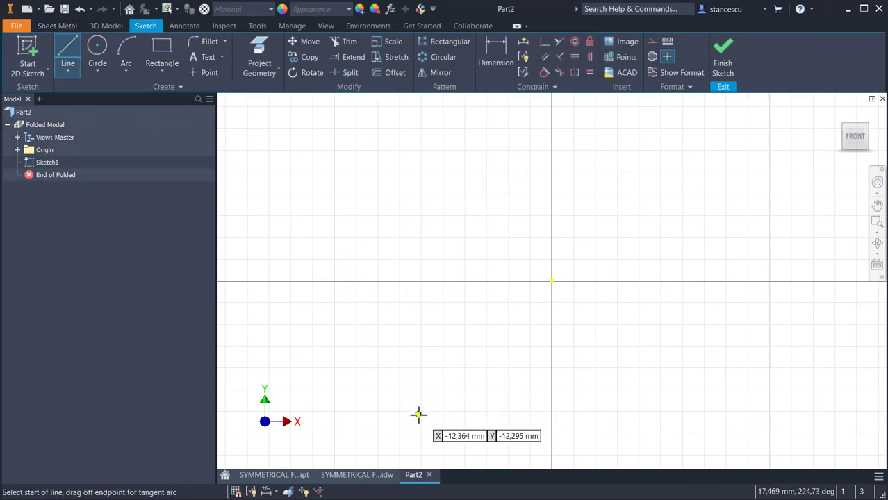
click(421, 418)
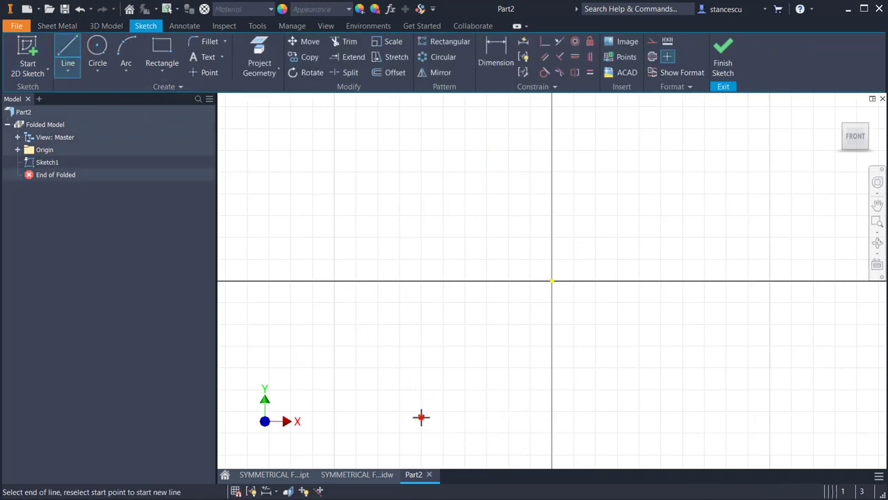
click(484, 417)
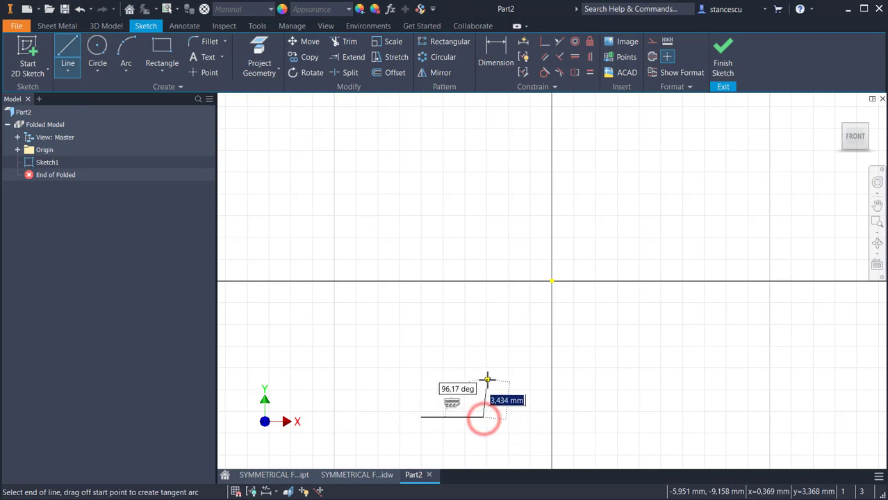
click(484, 378)
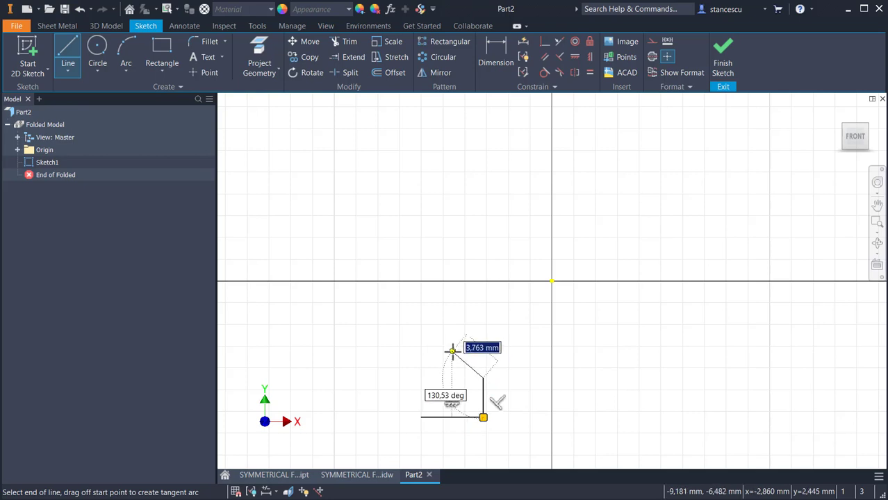
drag(453, 351, 464, 336)
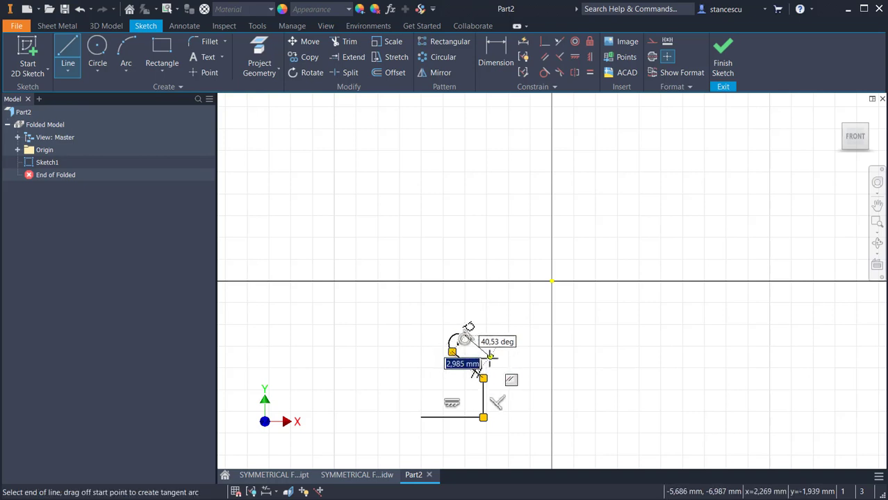
key(Escape)
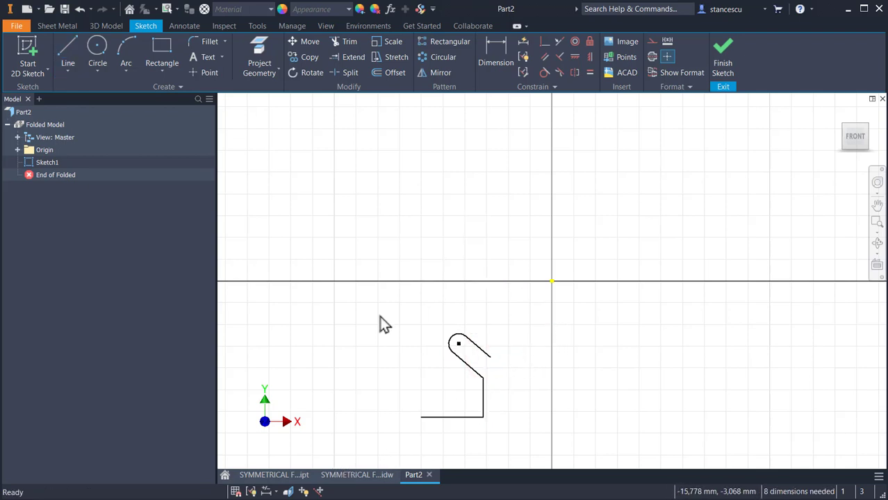
- Dimension the profile's tangent arc with a radius of 4
click(497, 58)
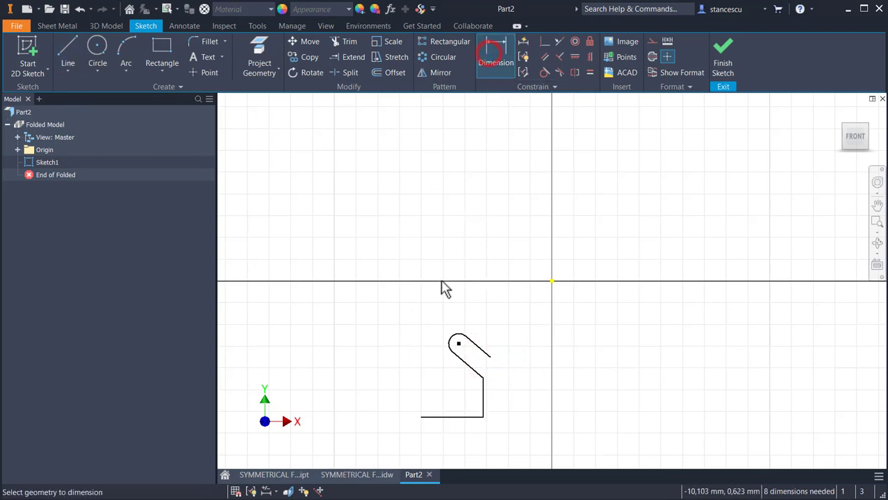
click(457, 339)
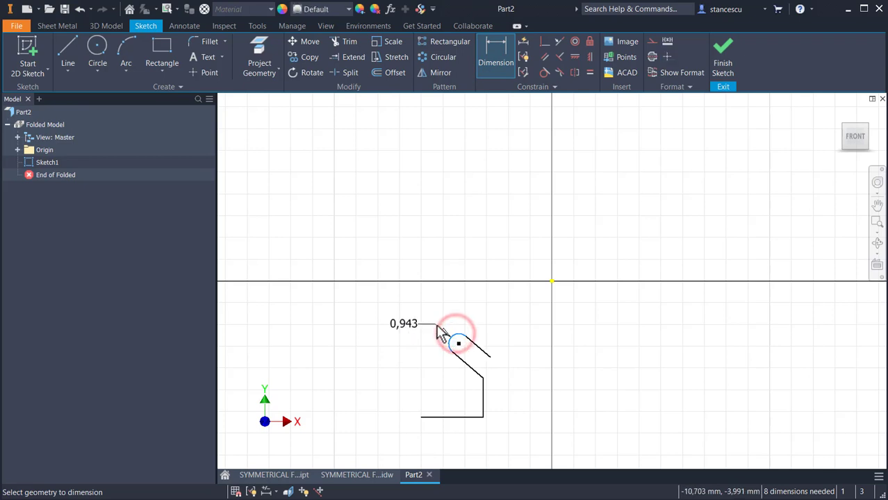
click(436, 326)
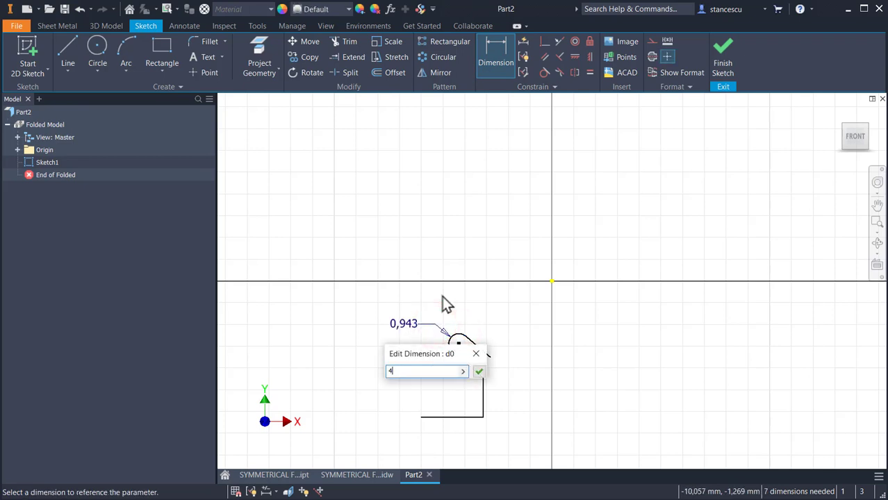
text(4)
key(Return)
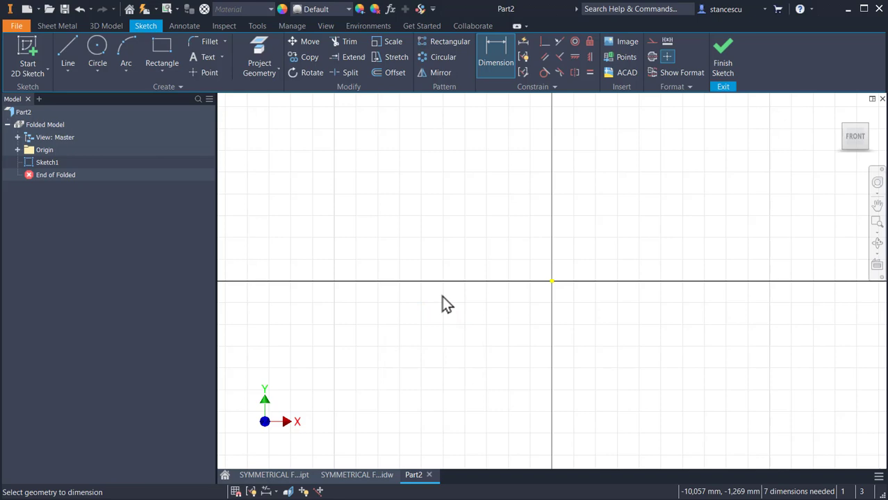
- Fit the sketch in view, compare with the fork drawing and part, then return to Part2
key(Home)
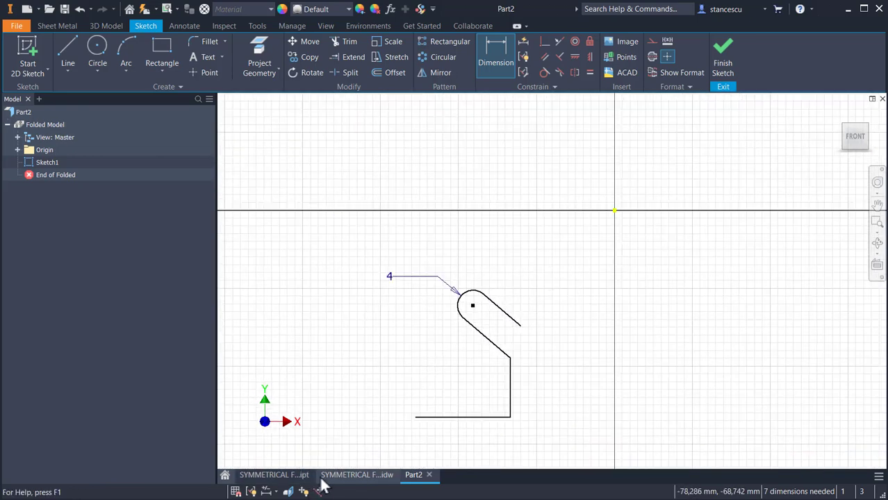
click(365, 475)
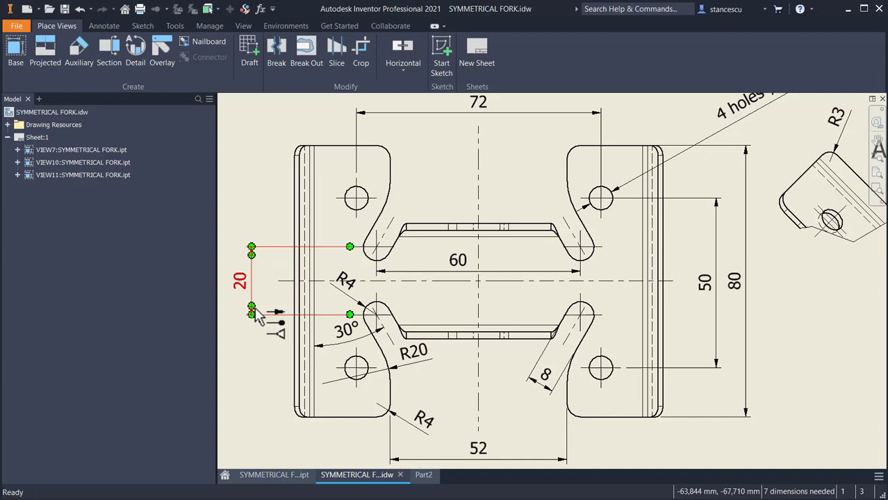
click(282, 478)
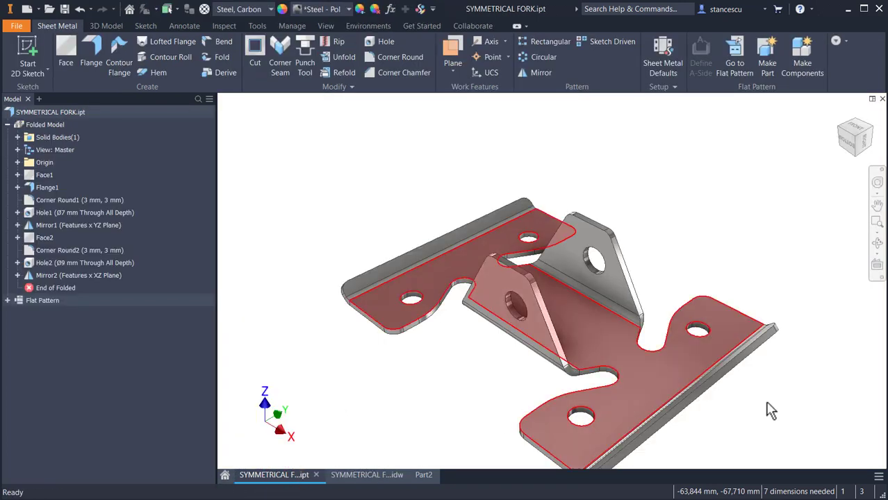
click(423, 475)
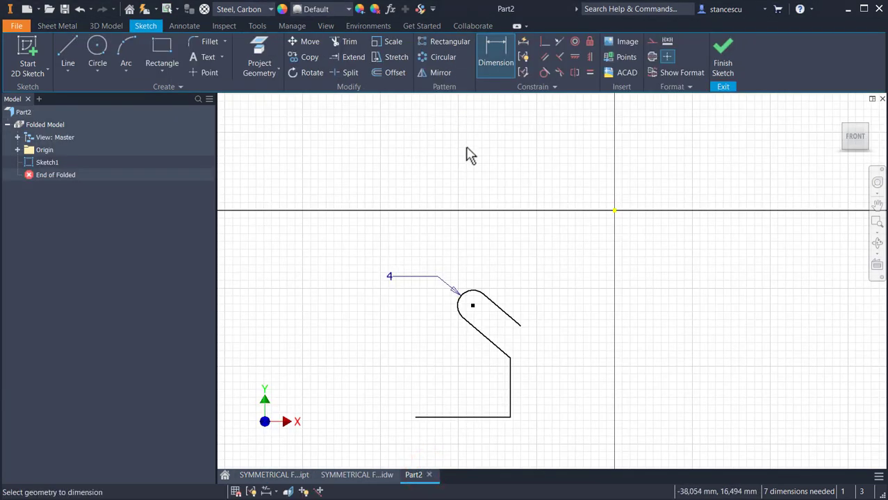
- Project the origin X and Y axes into the sketch and make them construction lines
click(258, 48)
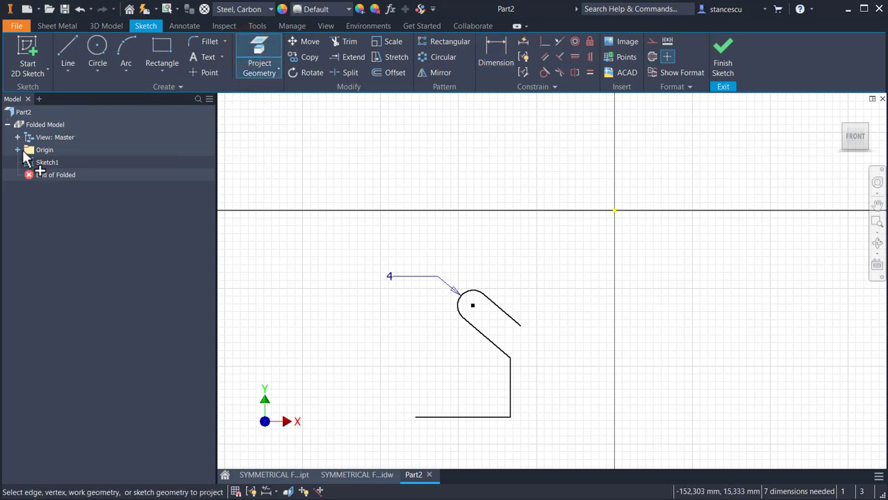
click(18, 150)
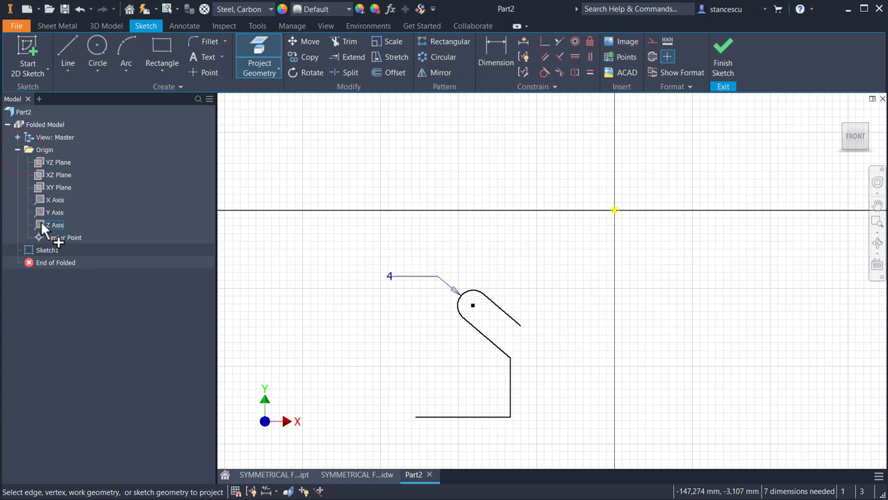
click(47, 200)
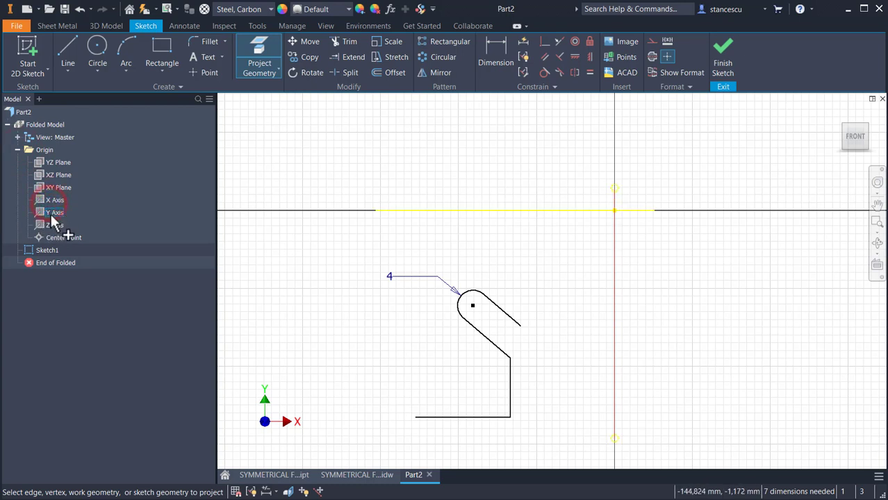
click(52, 212)
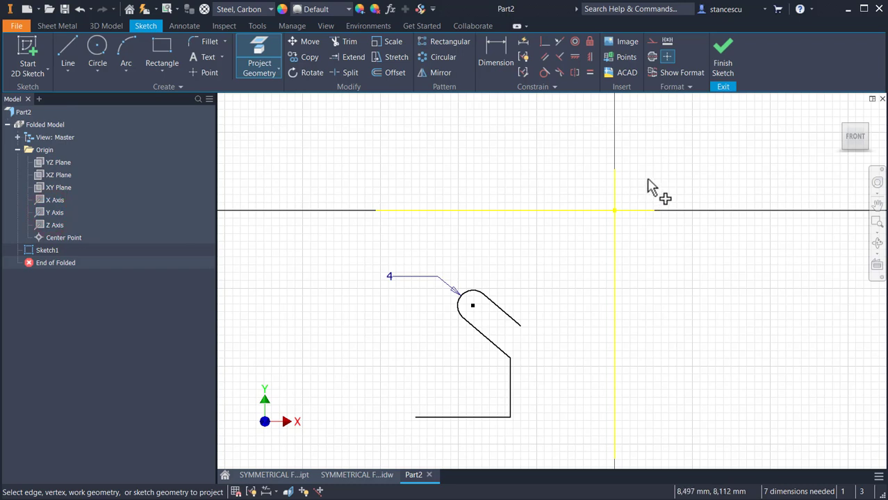
key(Escape)
drag(654, 176, 582, 240)
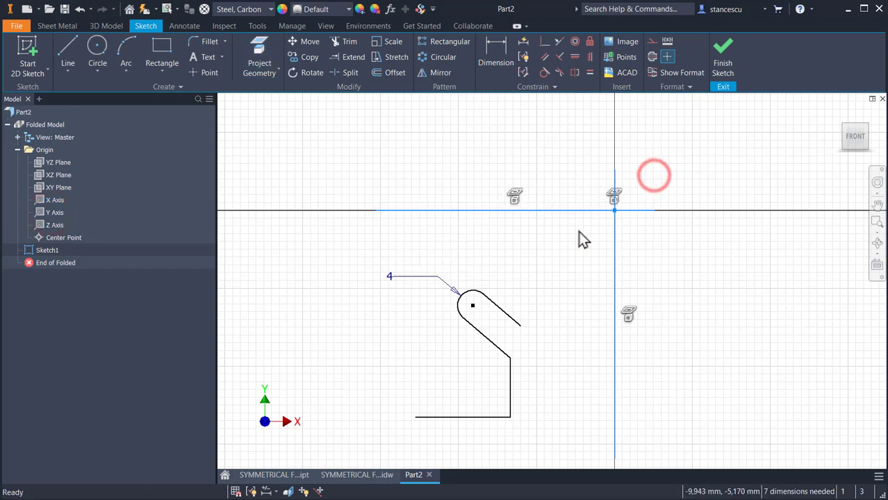
click(652, 55)
click(688, 177)
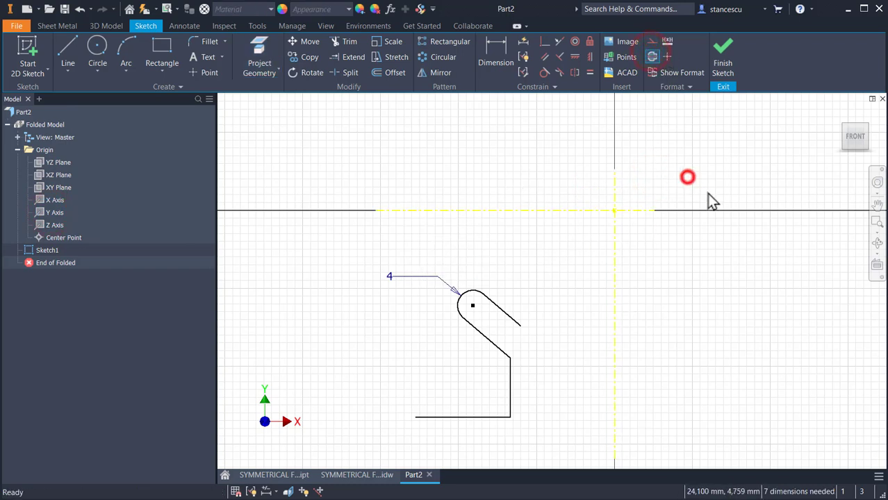
- Add a Ø20 diameter dimension to the arc centre and a 30° angle between slanted and vertical lines
click(494, 51)
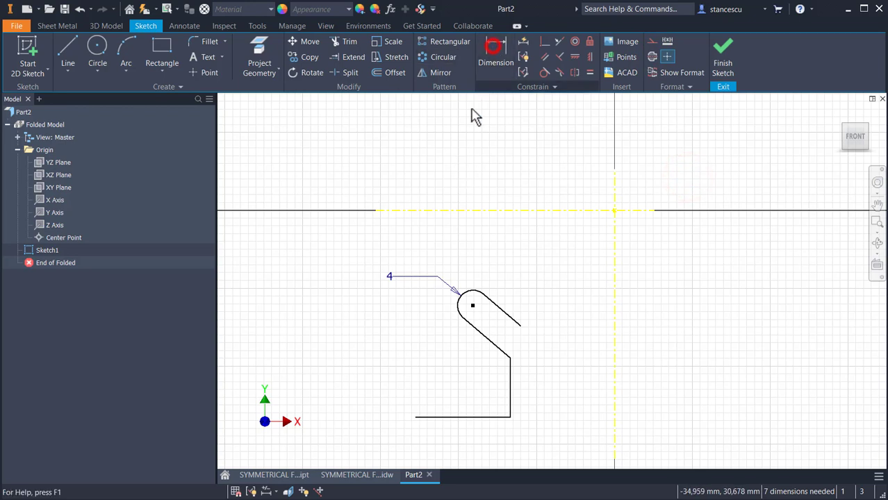
click(472, 307)
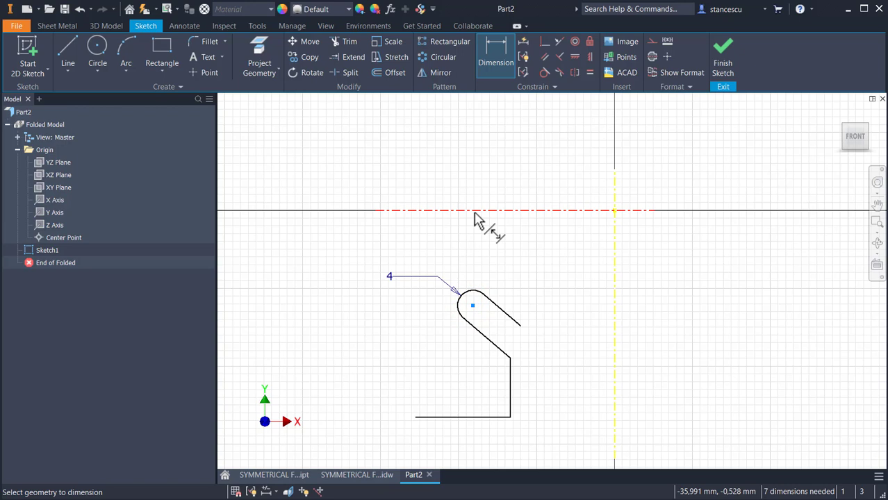
click(475, 211)
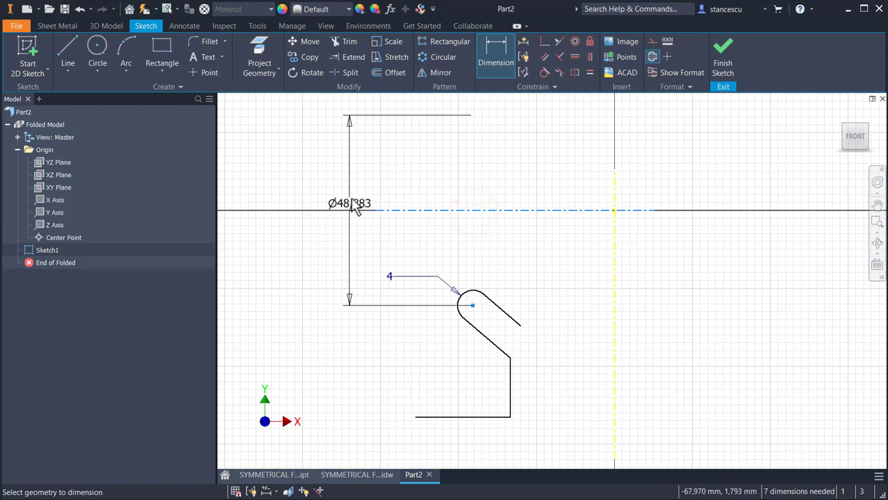
click(353, 194)
text(2)
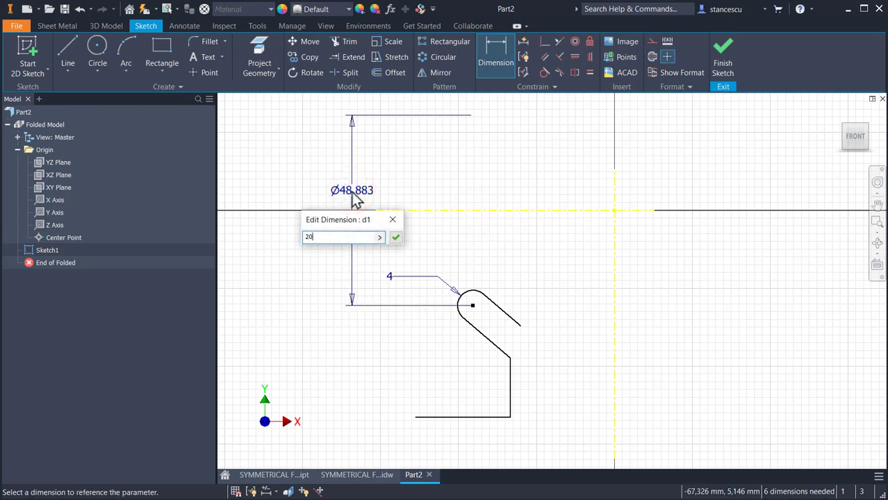
text(0)
key(Return)
click(487, 340)
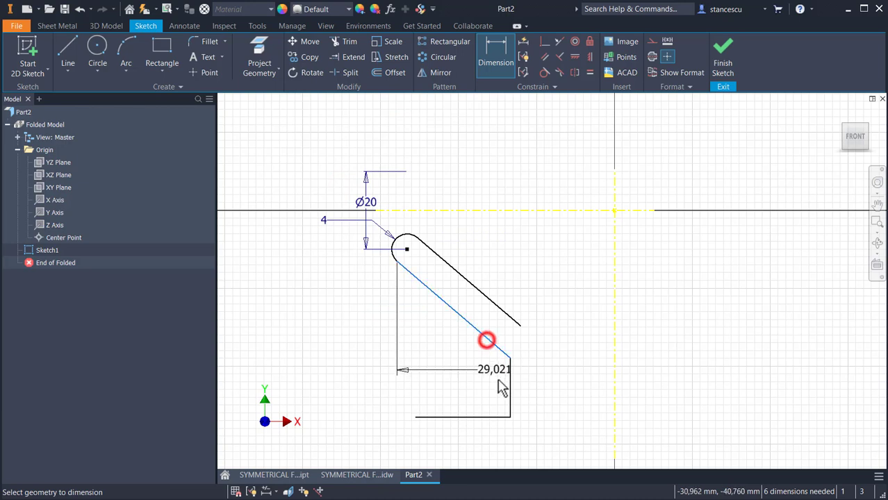
click(510, 380)
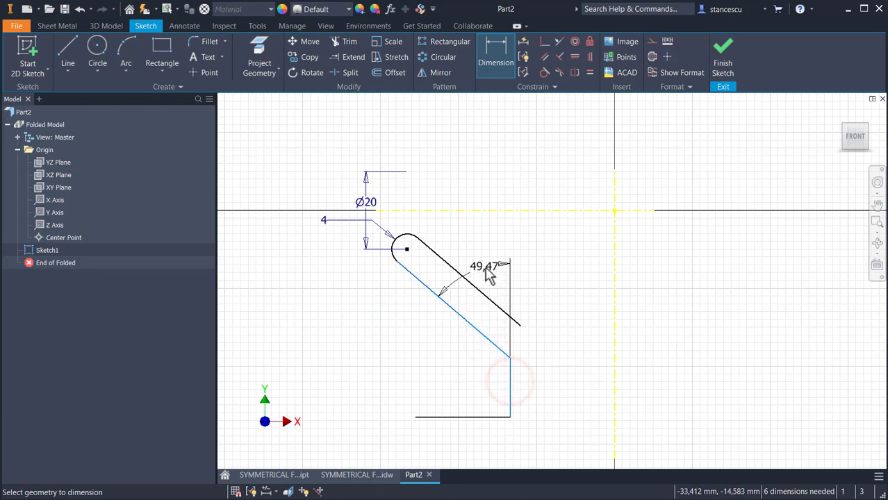
click(488, 274)
text(30)
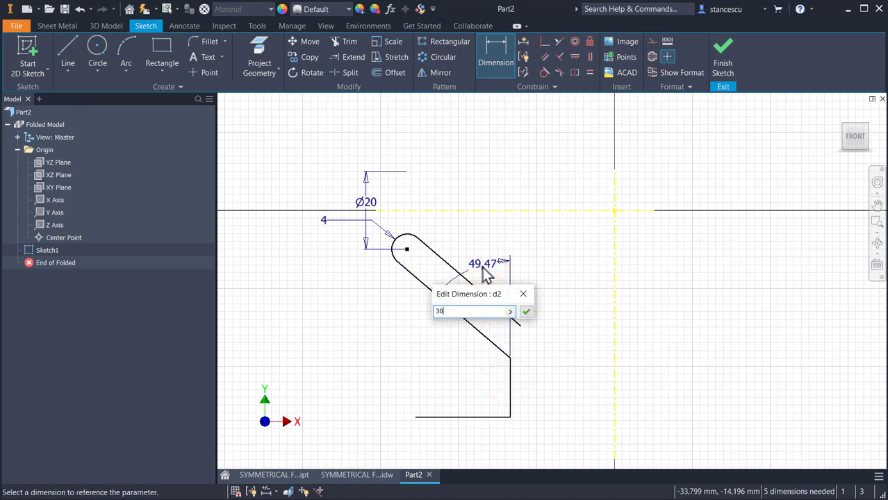
key(Return)
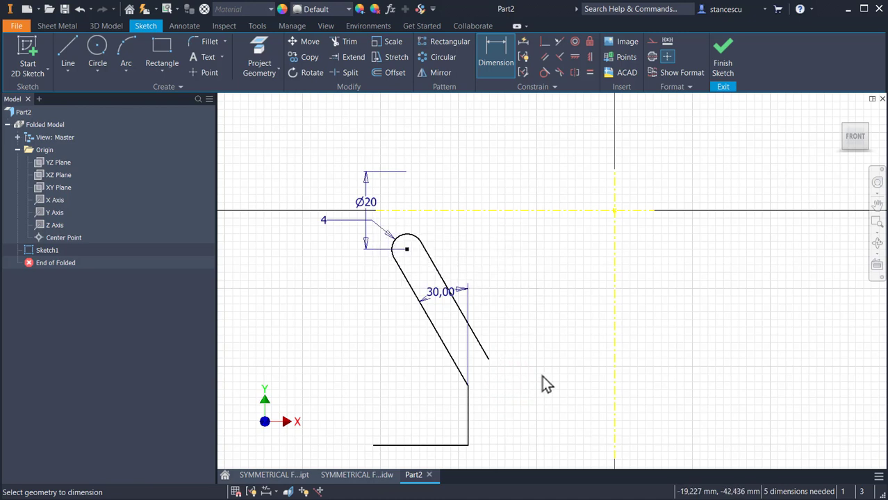
- Add Ø30 and Ø52 diameter dimensions across the centrelines
click(486, 358)
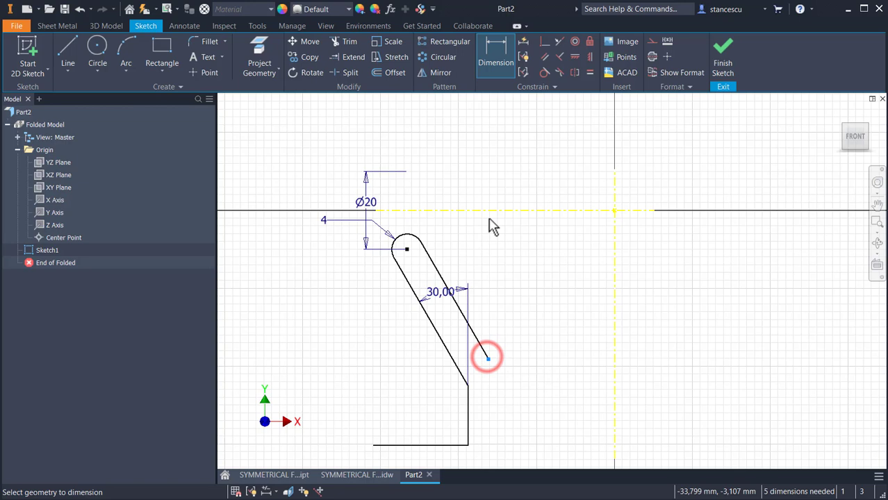
click(494, 210)
click(544, 249)
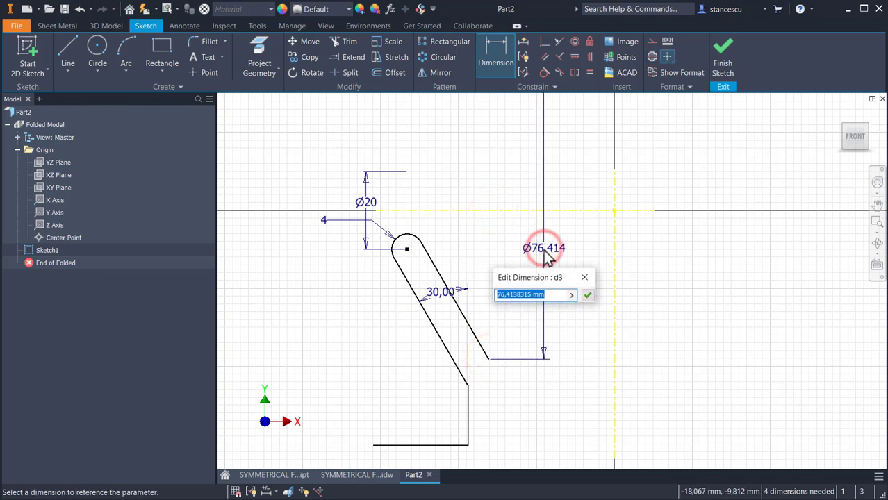
text(30)
key(Return)
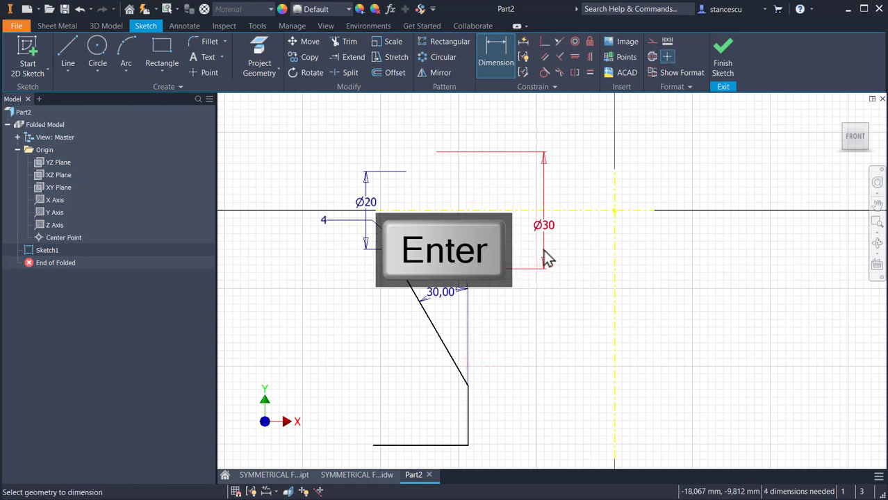
click(469, 403)
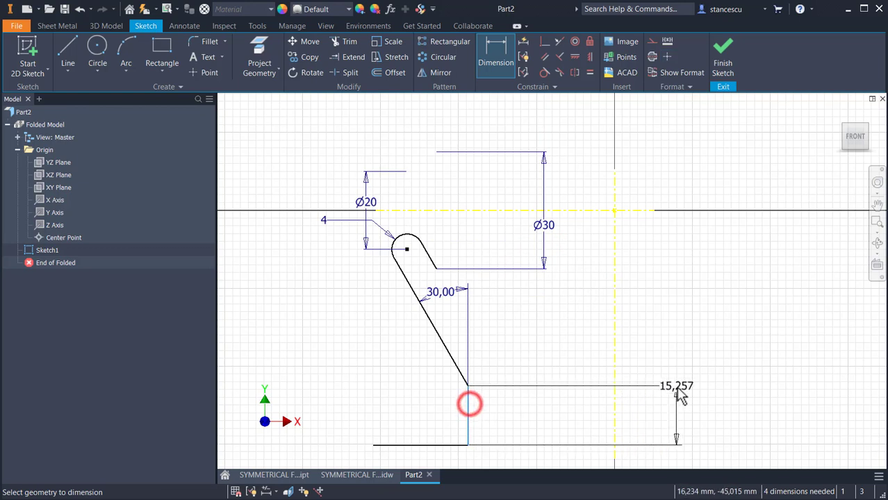
click(614, 400)
click(558, 410)
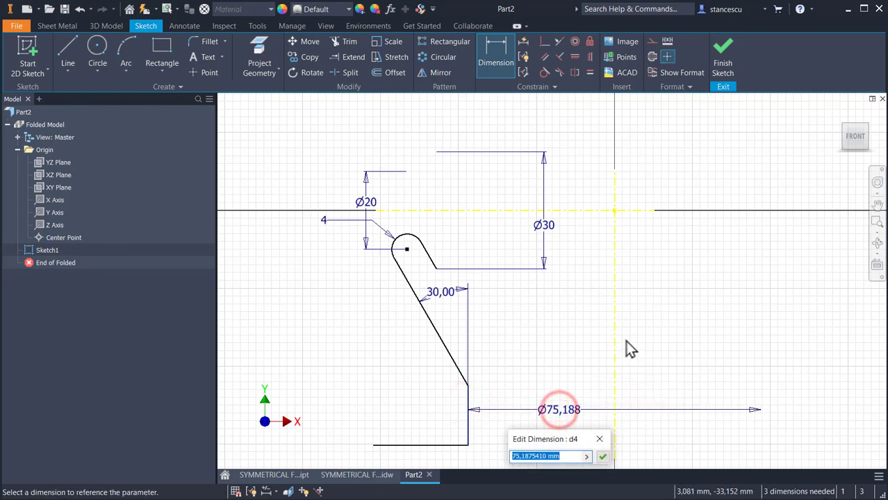
text(5)
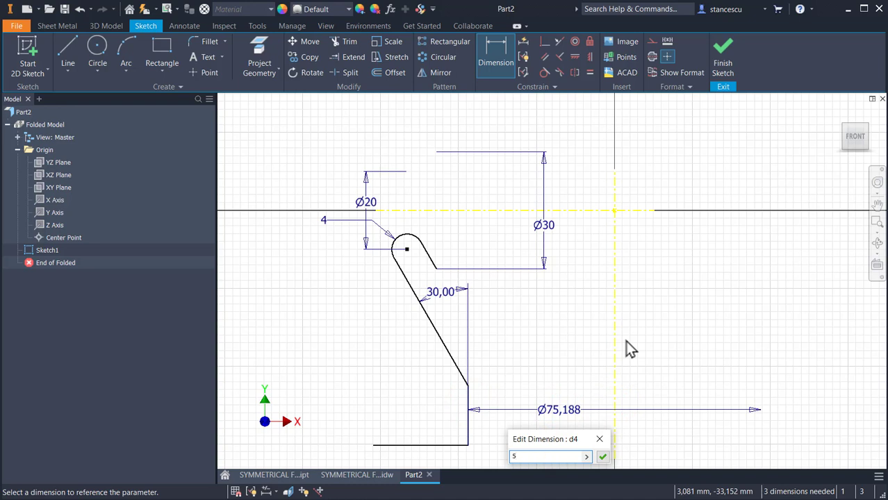
text(2)
key(Return)
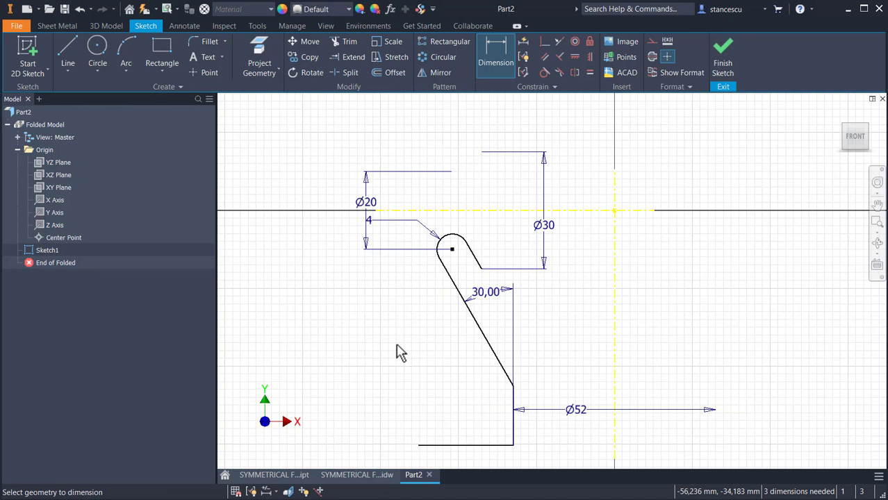
- Add a Ø80 dimension to the bottom line and pull the profile's bottom upward
click(462, 445)
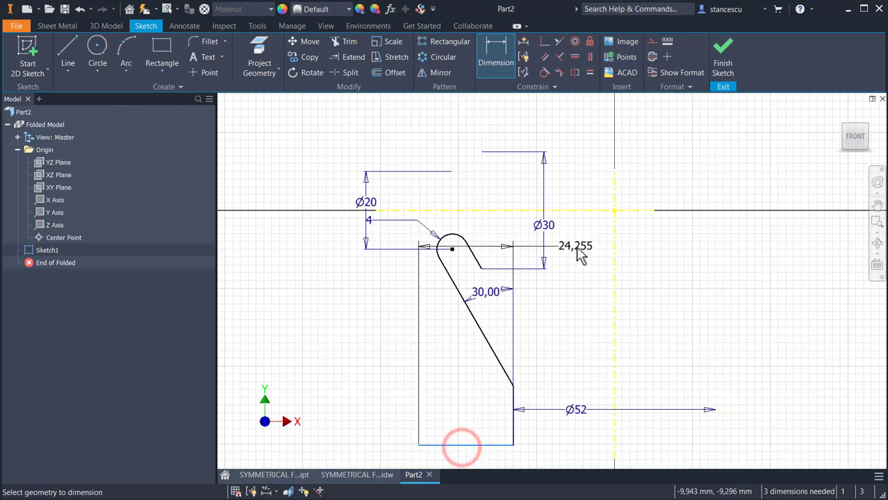
click(575, 211)
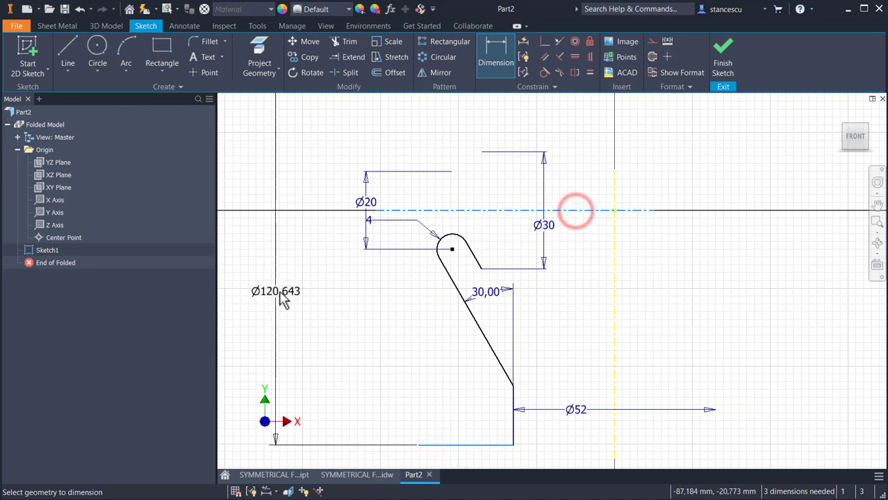
click(293, 306)
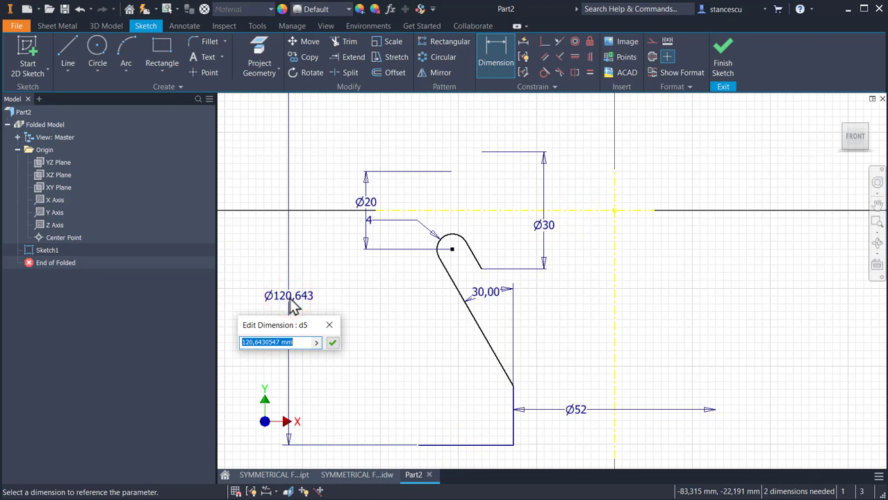
text(80)
key(Return)
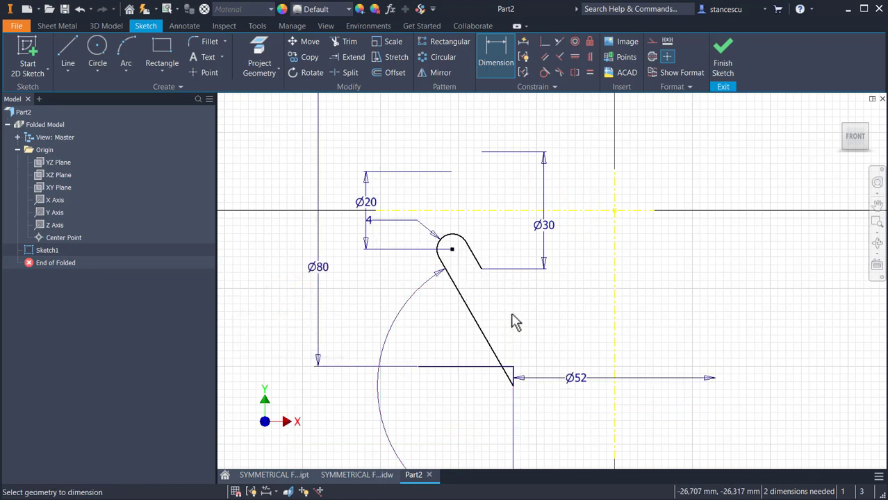
key(Escape)
drag(513, 384, 521, 327)
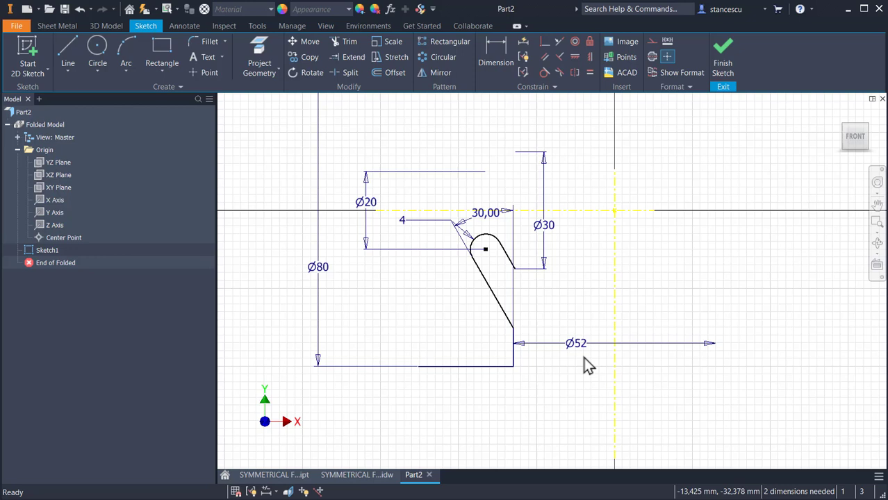
- Add the Ø60 and Ø100 diameter dimensions to fully constrain the sketch
click(499, 47)
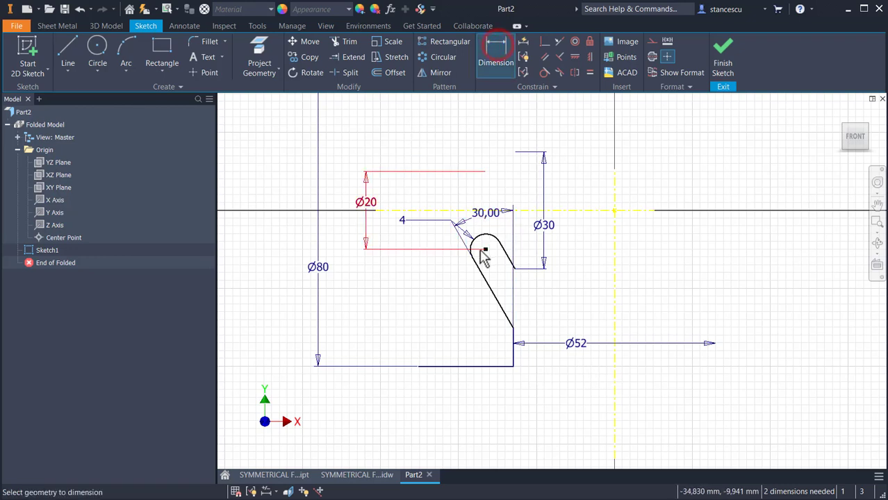
click(615, 278)
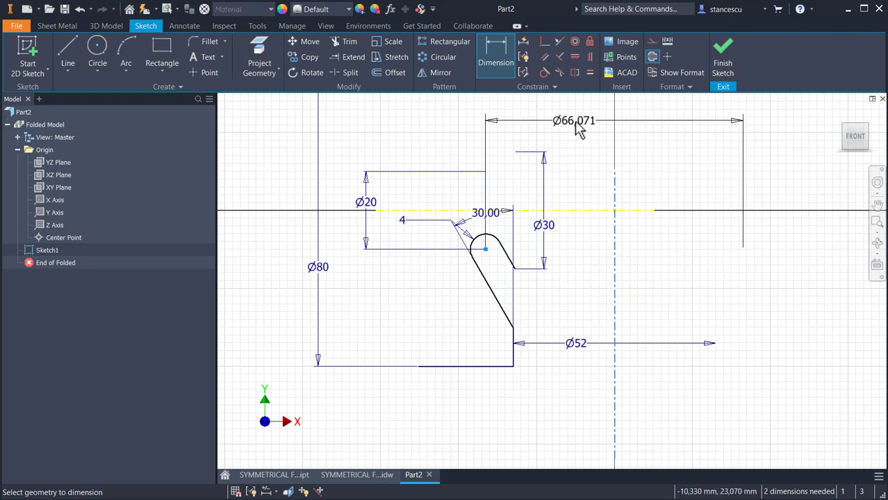
click(576, 124)
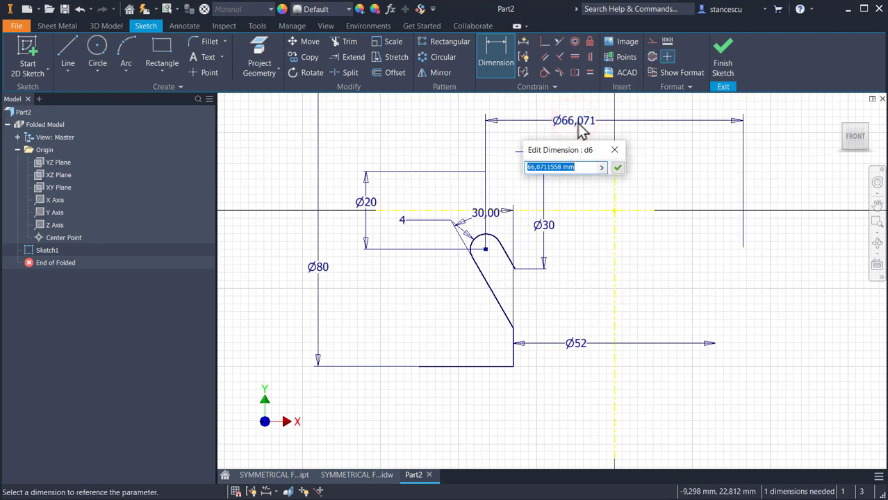
text(60)
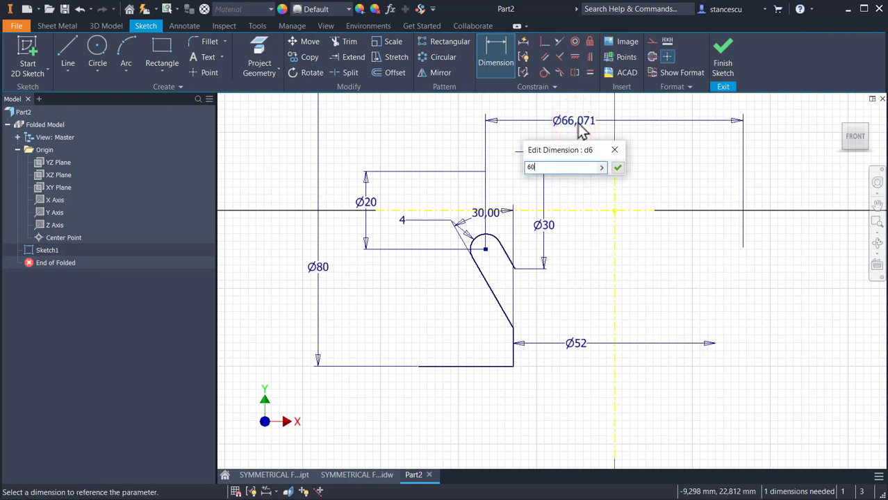
key(Return)
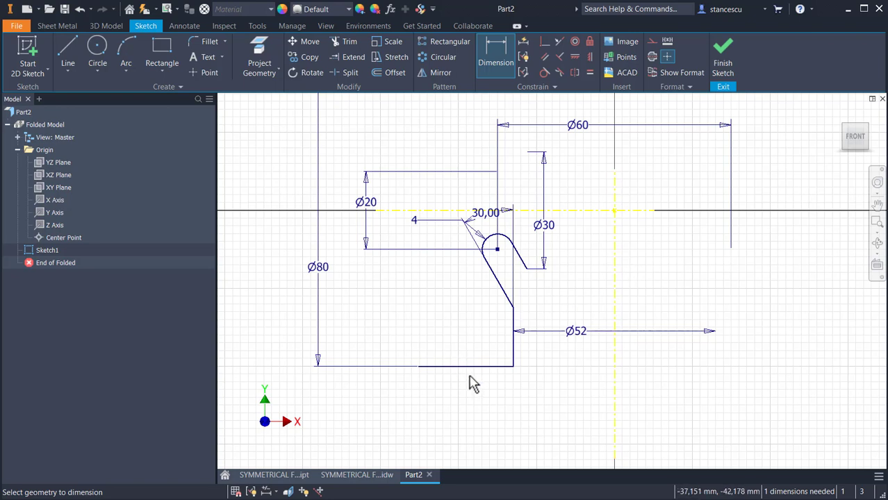
click(420, 368)
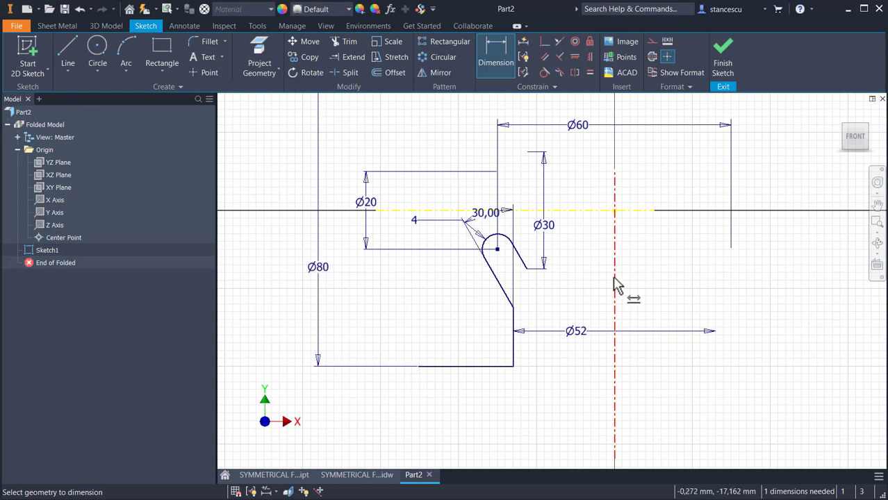
click(614, 278)
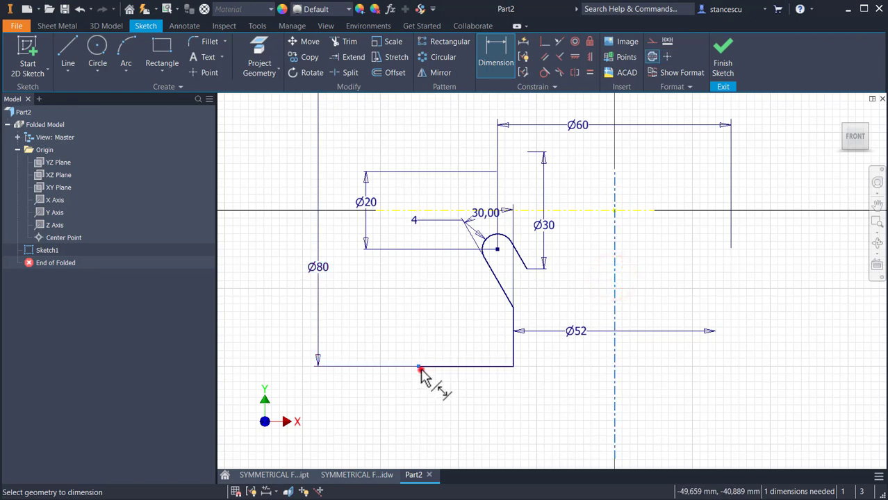
click(420, 368)
click(557, 412)
text(1)
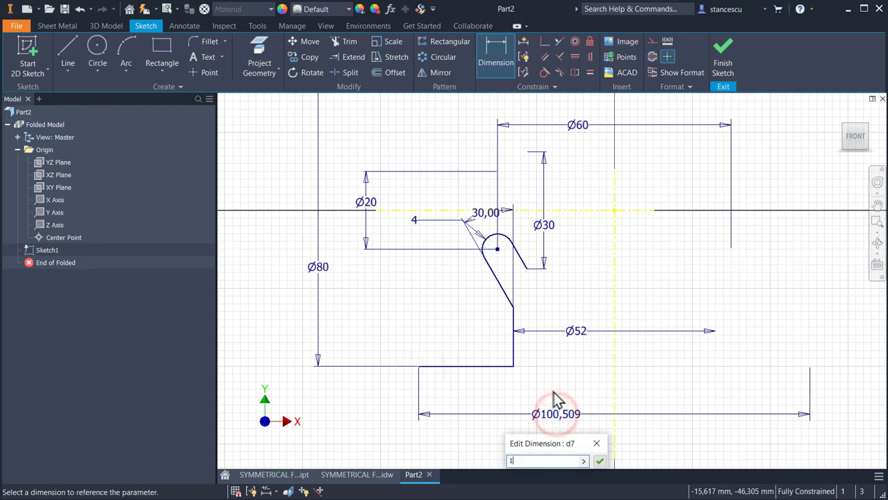
text(00)
key(Return)
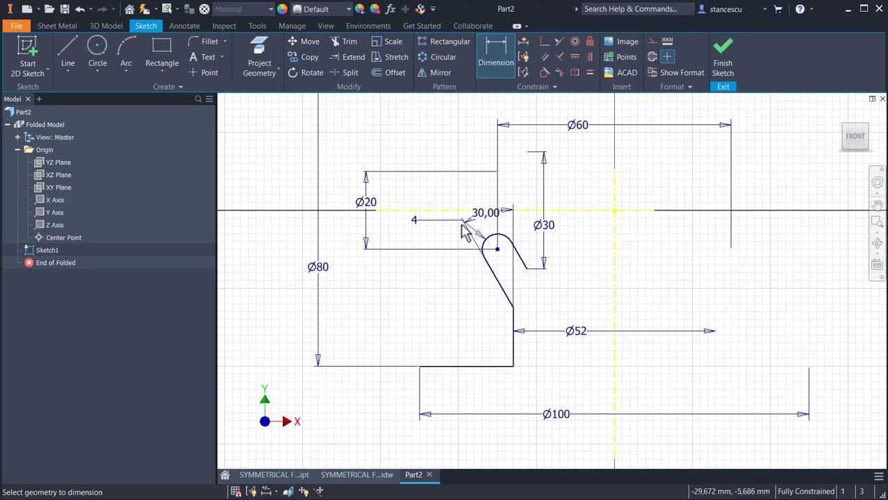
- Fillet the bottom corner at 4 mm and the slanted-to-vertical joint at 20 mm
scroll(477, 341, down, 1)
mouse_move(477, 341)
middle_down()
mouse_move(506, 314)
mouse_move(477, 344)
mouse_move(476, 333)
middle_up()
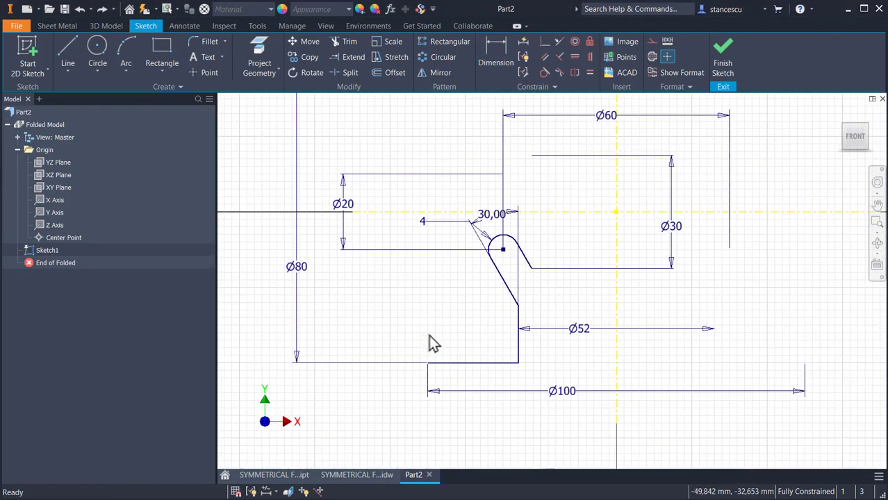
click(206, 44)
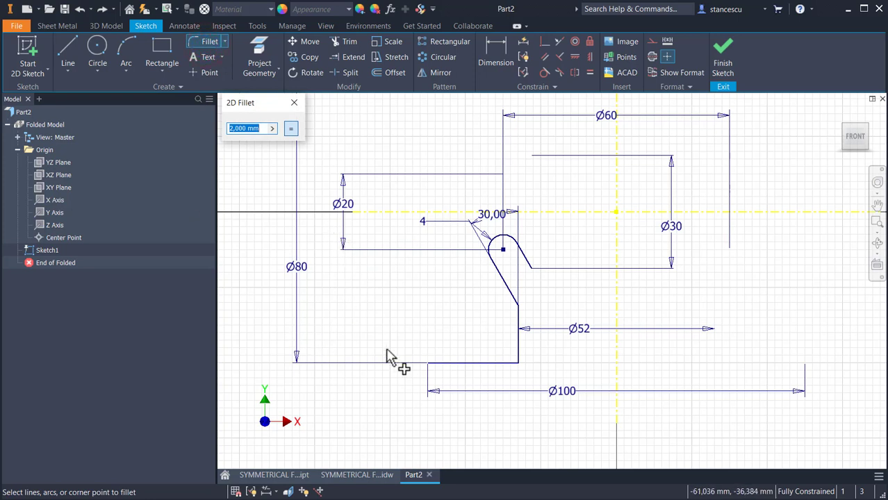
text(4)
click(519, 367)
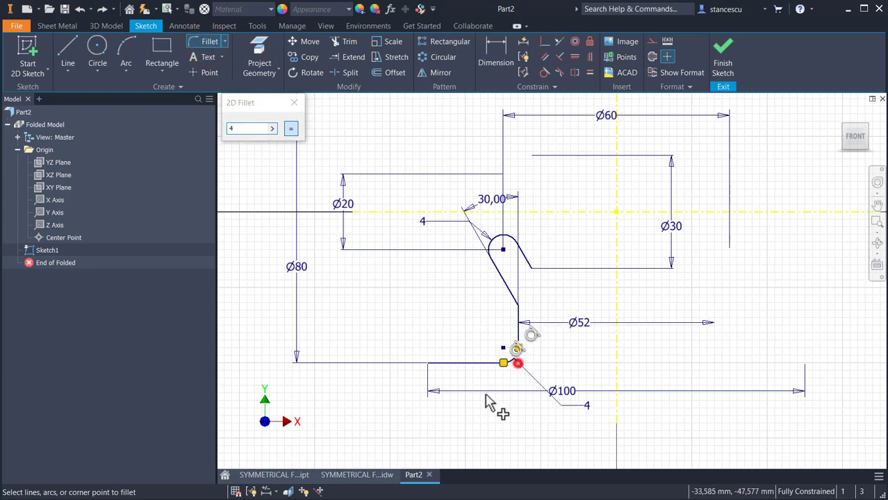
double_click(241, 128)
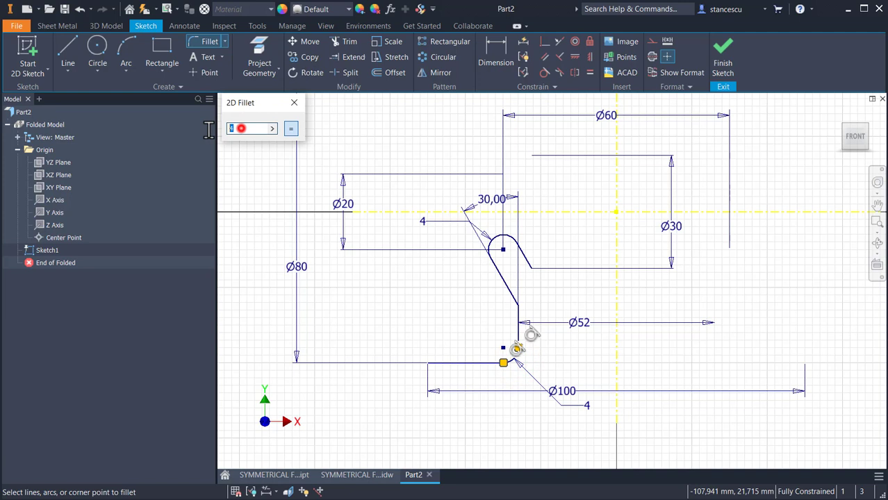
text(20)
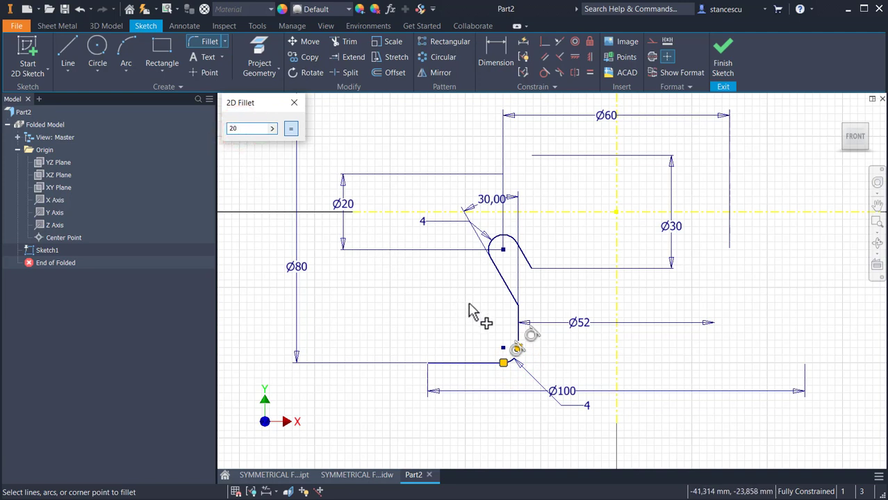
click(519, 305)
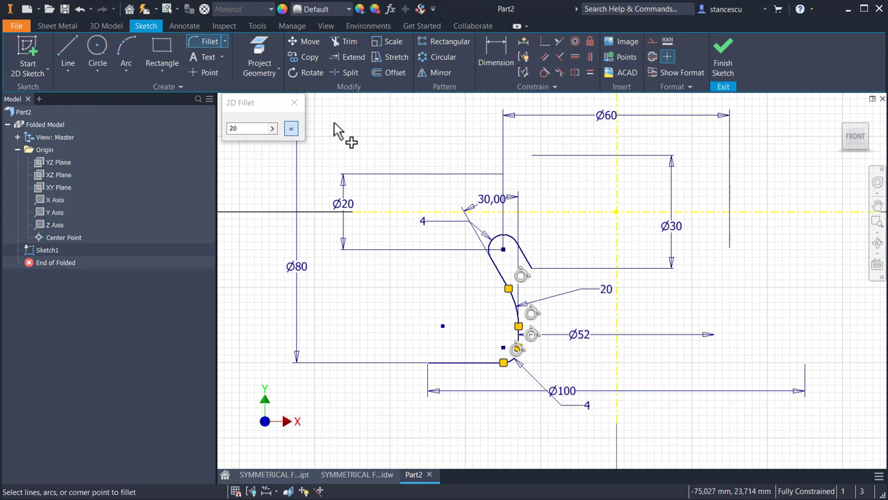
key(Escape)
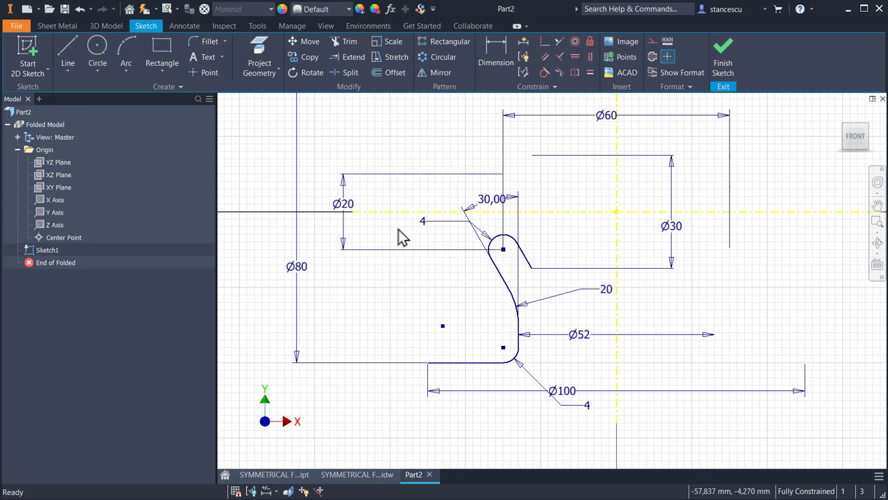
- Mirror the left half-profile across the vertical centreline to form the right half
mouse_move(399, 229)
mouse_down()
mouse_move(486, 288)
mouse_move(616, 349)
mouse_move(617, 412)
mouse_move(608, 399)
mouse_up()
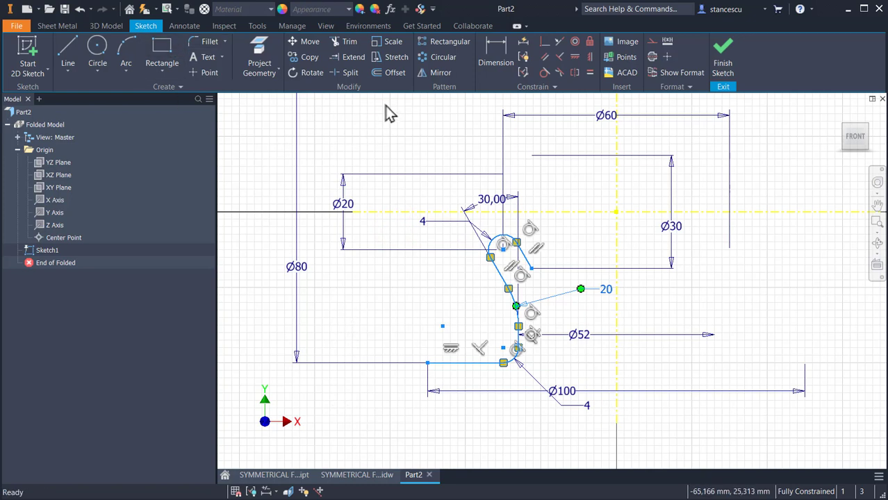
click(434, 74)
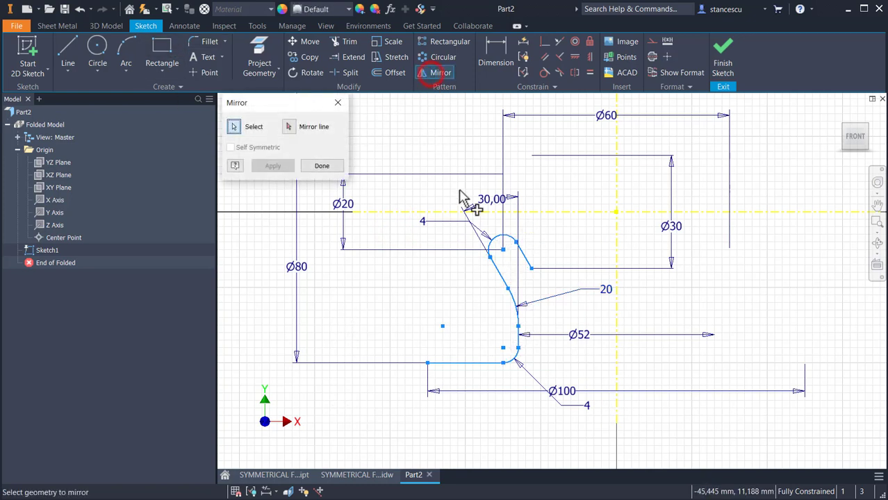
click(614, 319)
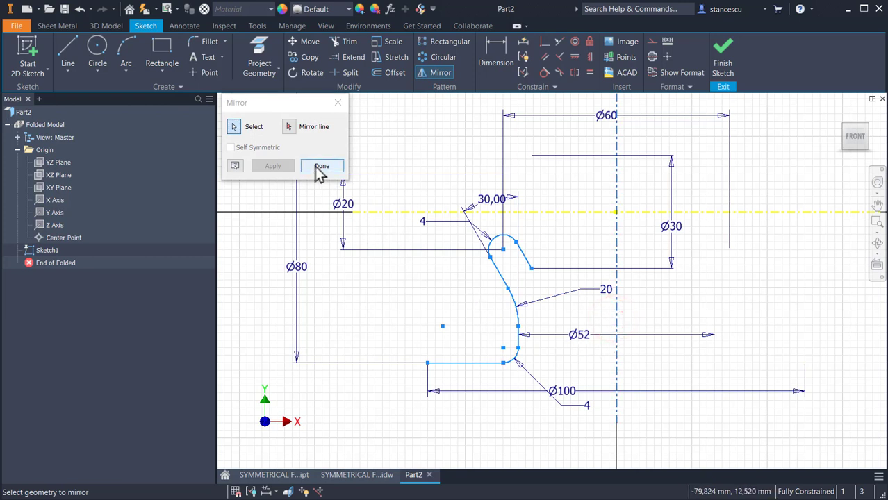
click(289, 127)
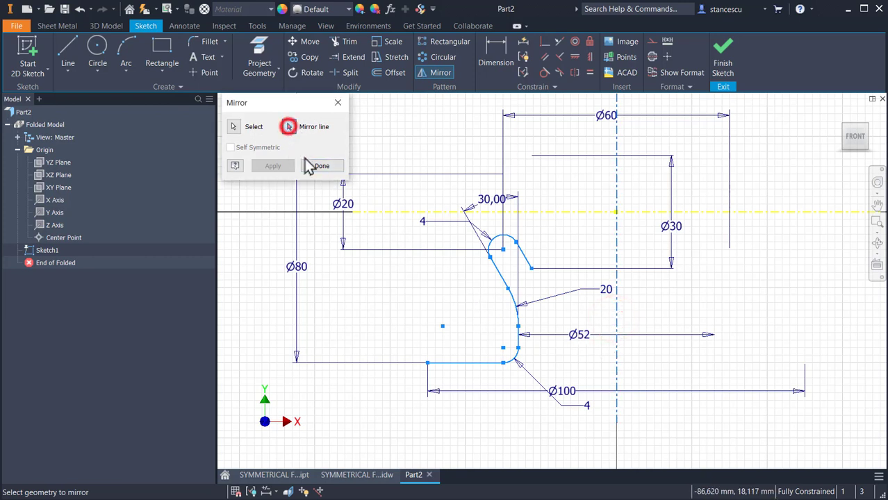
click(615, 320)
click(289, 127)
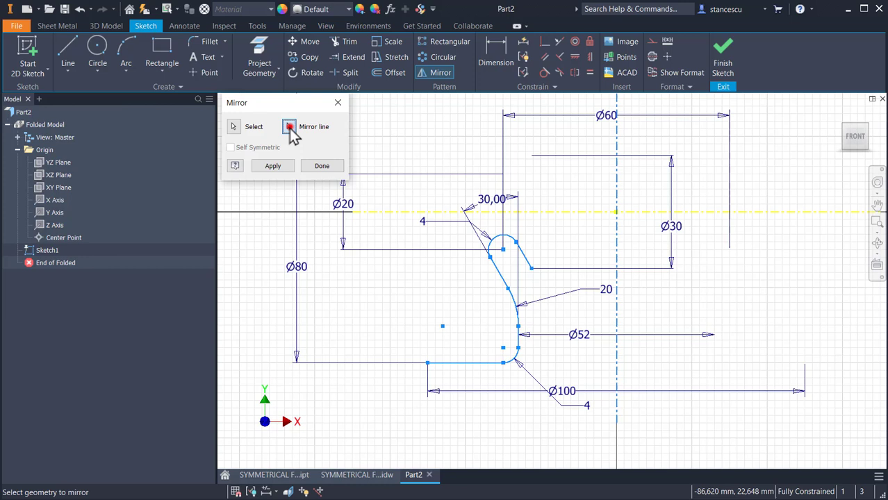
click(274, 166)
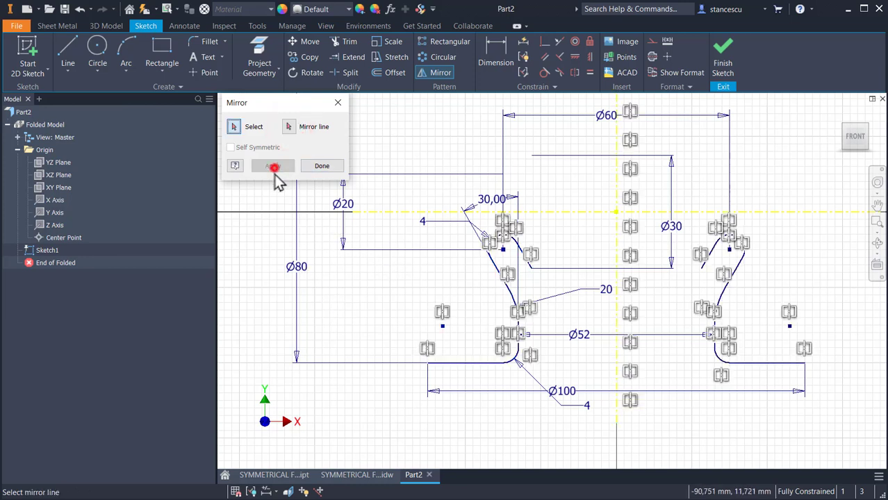
key(Escape)
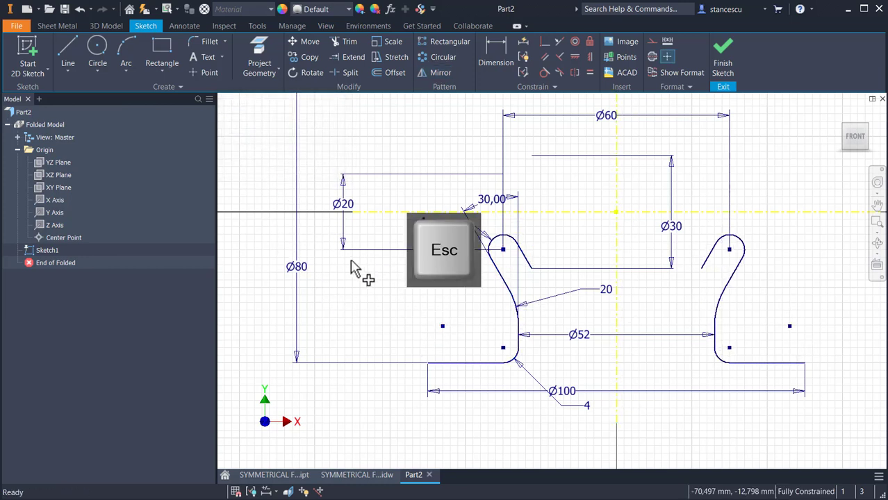
- Draw a horizontal line joining both halves' inner ends, then select the whole profile
click(75, 46)
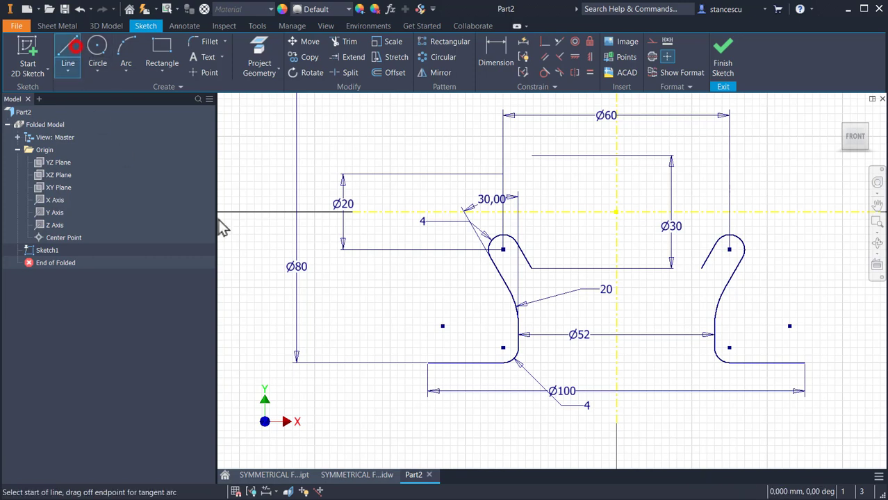
click(531, 269)
click(701, 268)
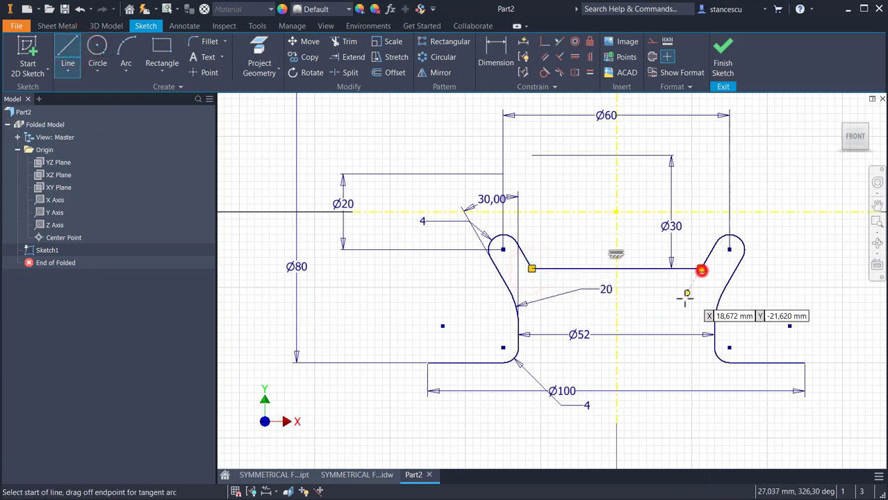
scroll(615, 345, down, 3)
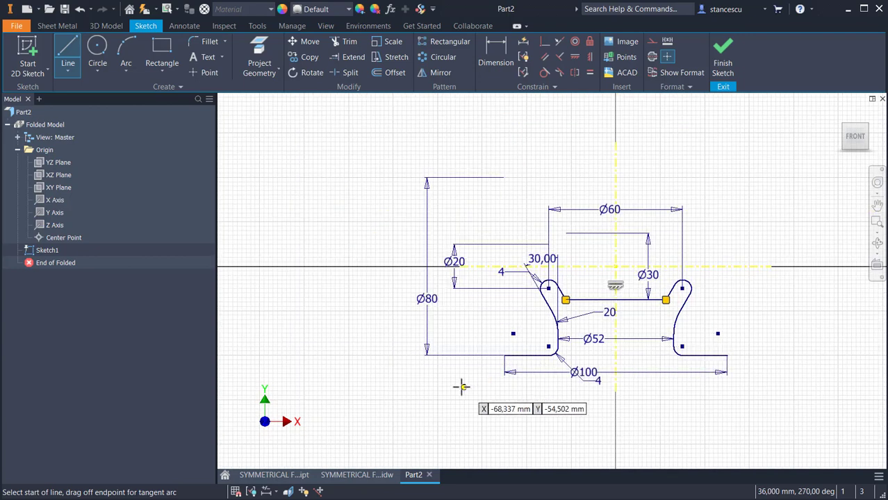
key(Escape)
mouse_move(458, 406)
mouse_down()
mouse_move(527, 366)
mouse_move(761, 283)
mouse_up()
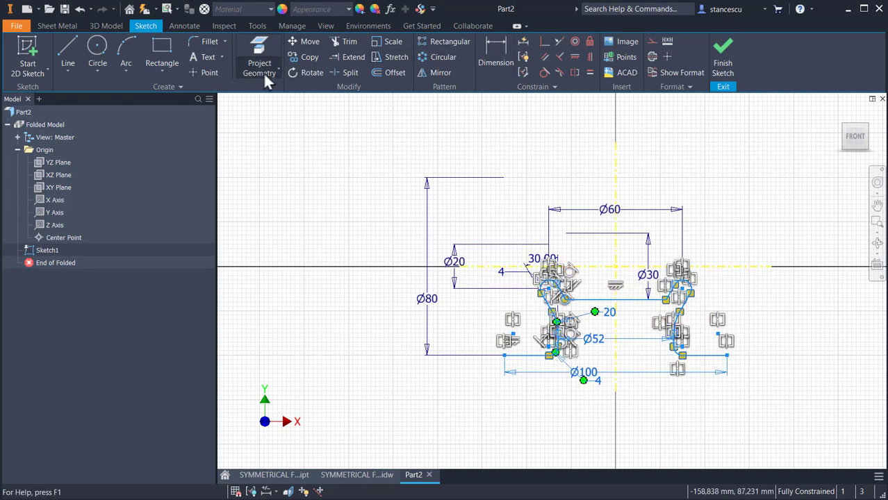
- Mirror the selected profile across the horizontal axis to add the matching upper half
click(440, 73)
click(290, 127)
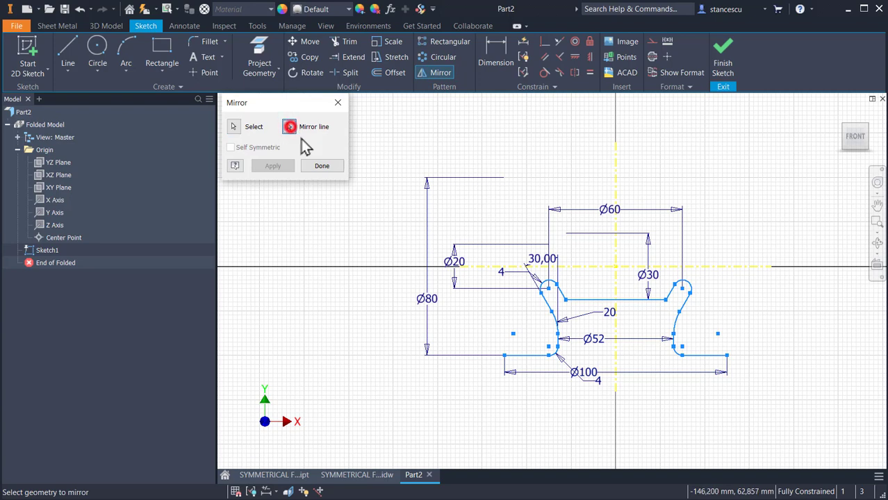
click(574, 268)
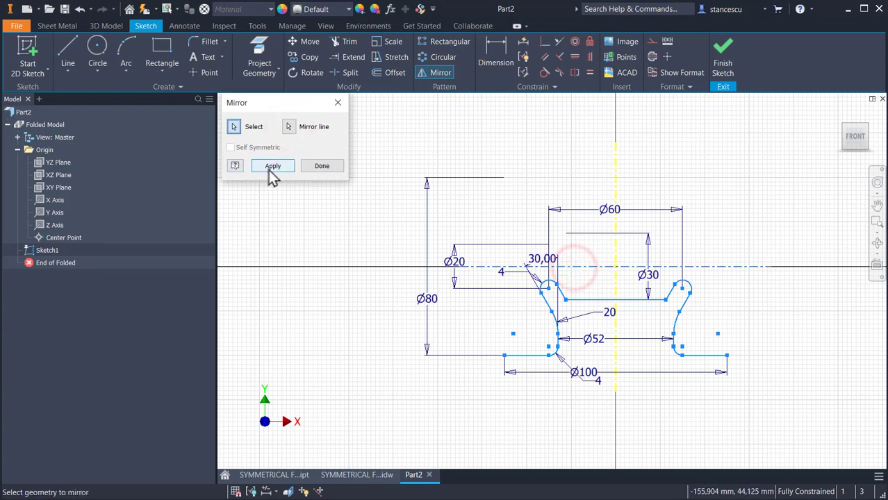
click(267, 167)
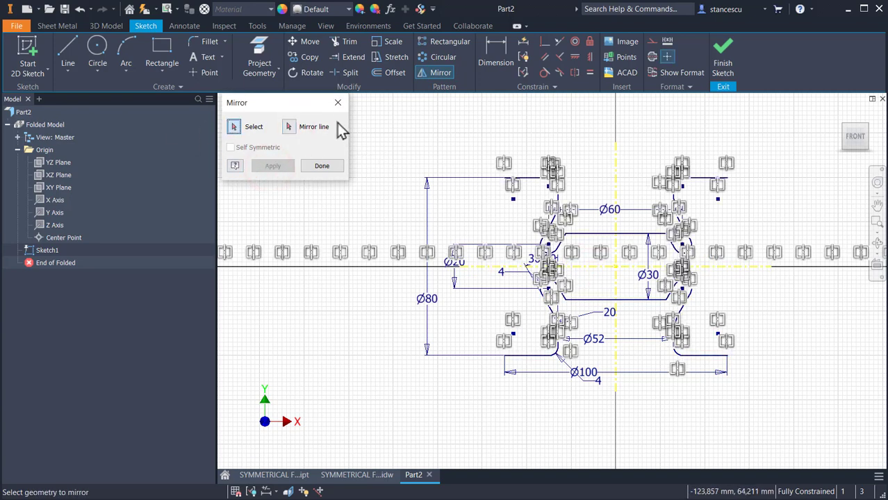
- Close the left and right outer ends with vertical lines and finish the sketch
click(339, 103)
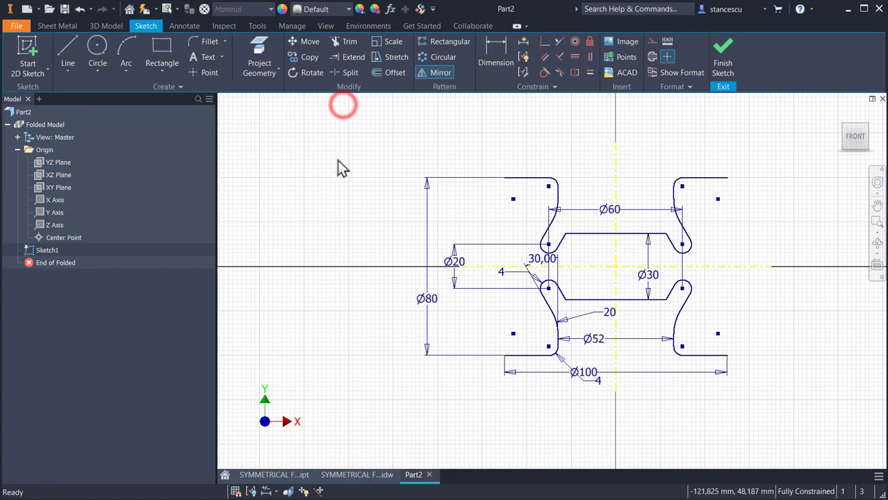
click(67, 50)
click(504, 178)
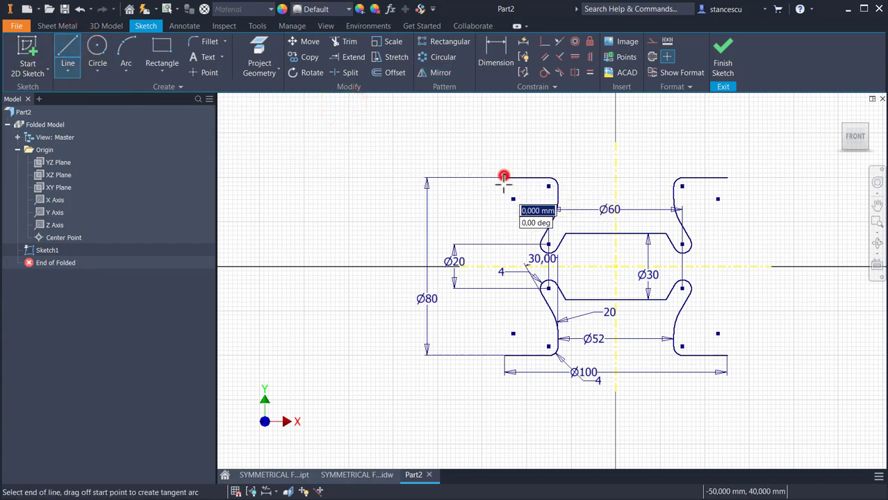
double_click(505, 356)
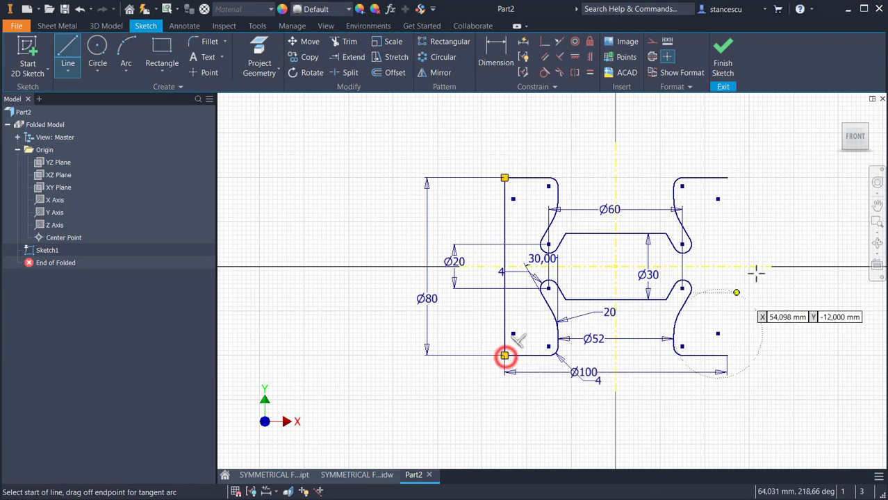
click(727, 178)
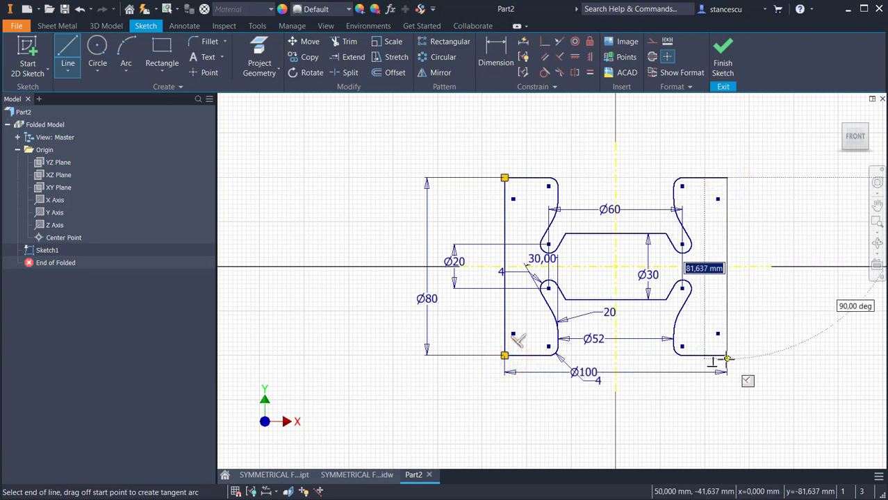
double_click(727, 356)
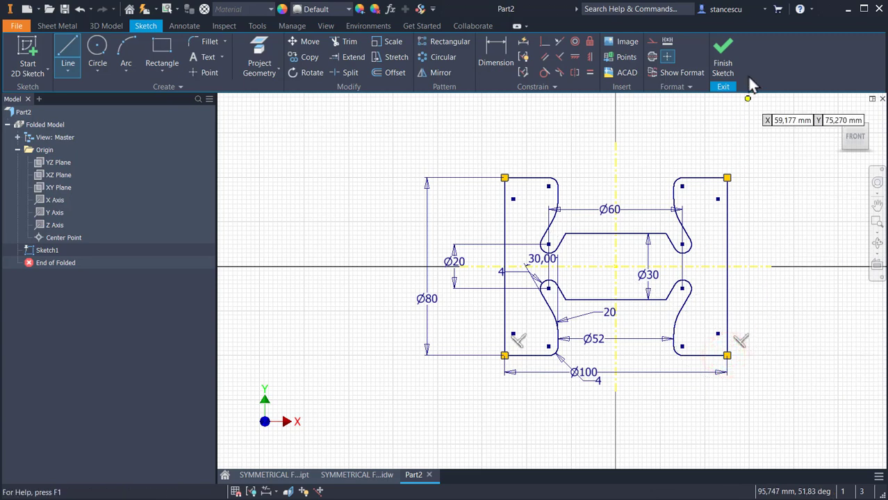
click(726, 61)
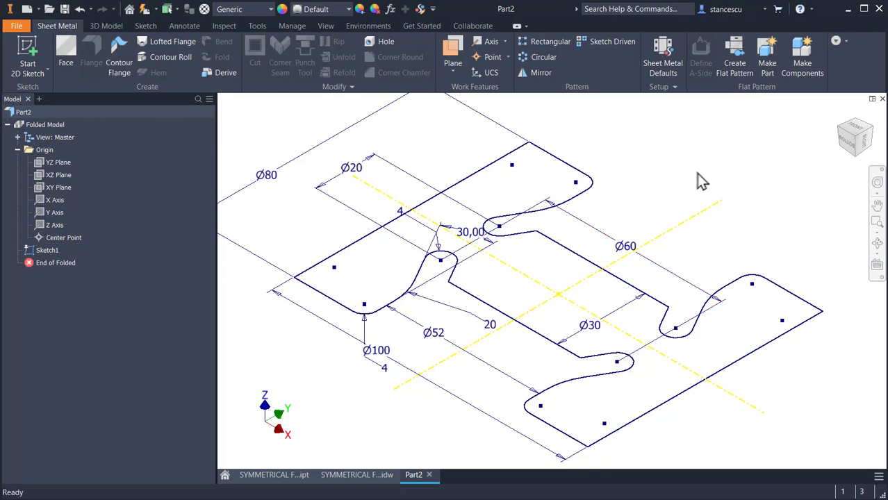
click(356, 477)
scroll(624, 255, down, 4)
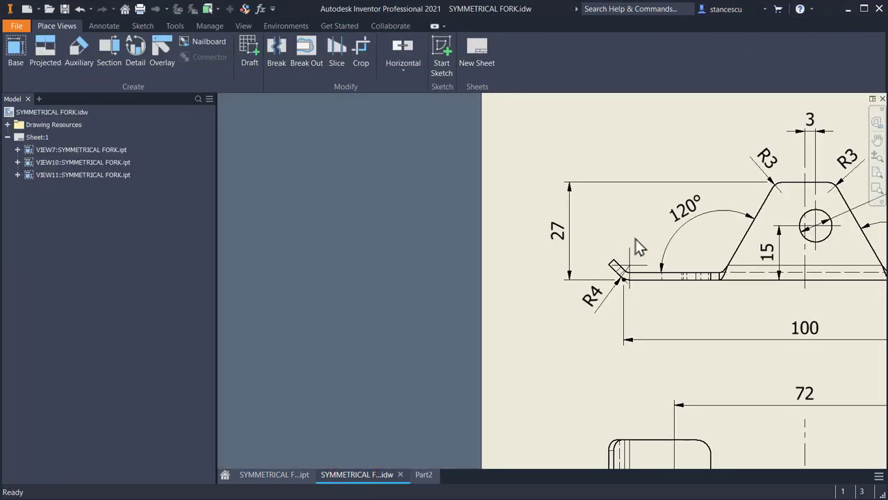
mouse_move(635, 239)
middle_down()
mouse_move(507, 259)
mouse_move(363, 244)
middle_up()
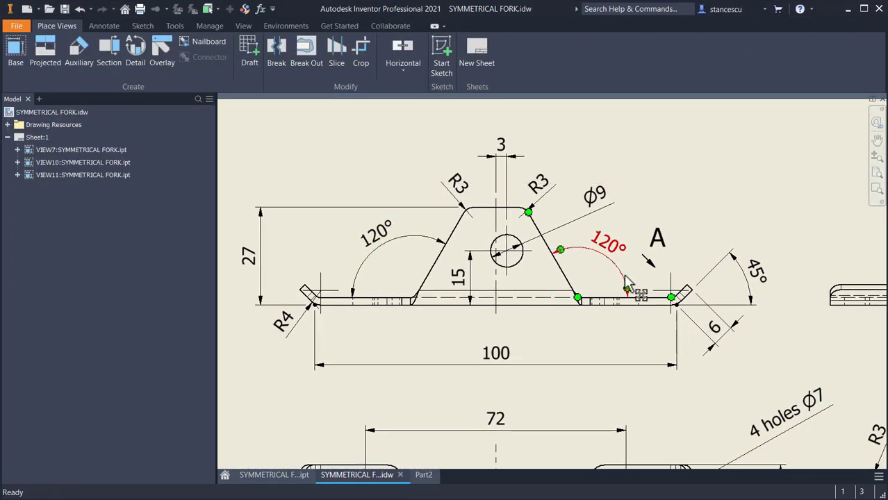
middle_drag(638, 280, 286, 306)
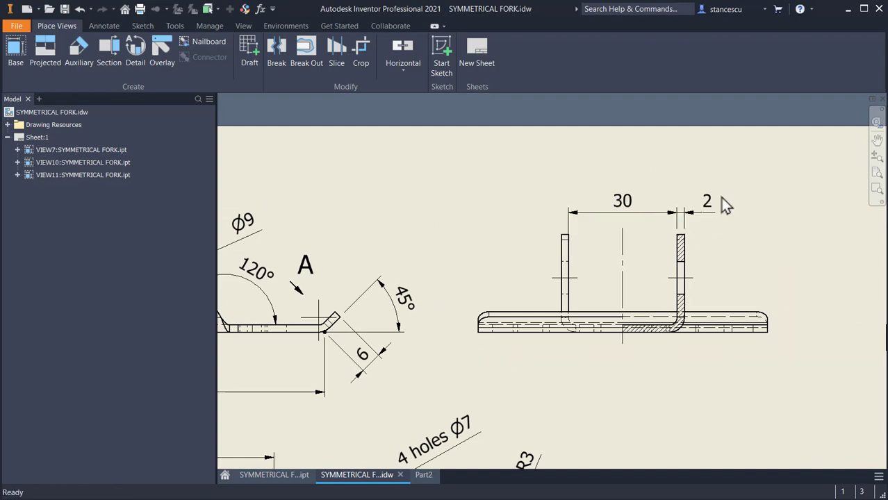
click(426, 478)
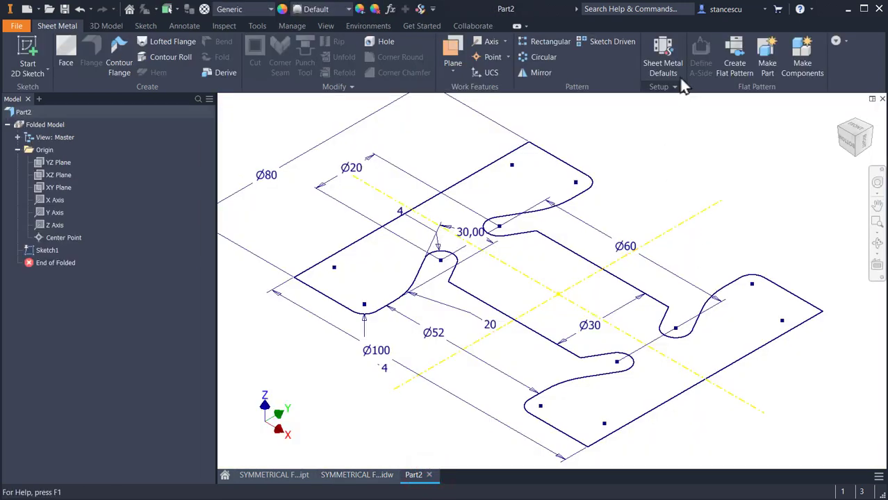
- Override the rule thickness and set the sheet-metal default thickness to 2 mm
click(660, 61)
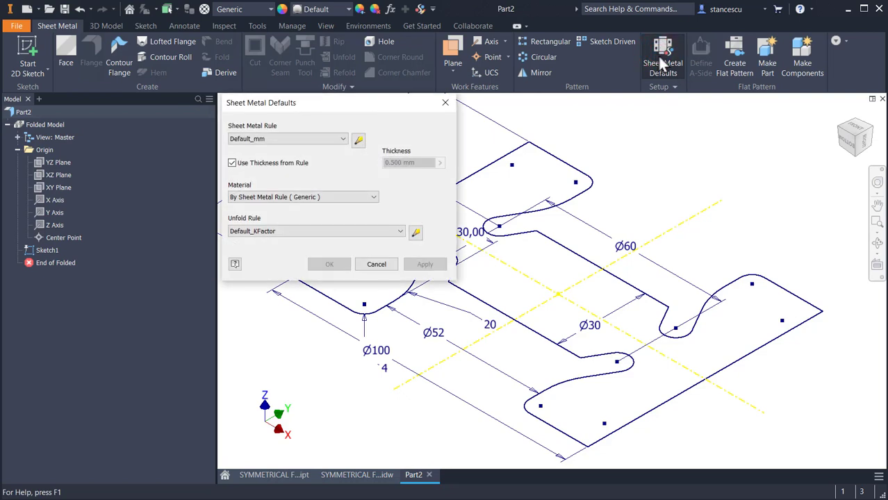
click(233, 163)
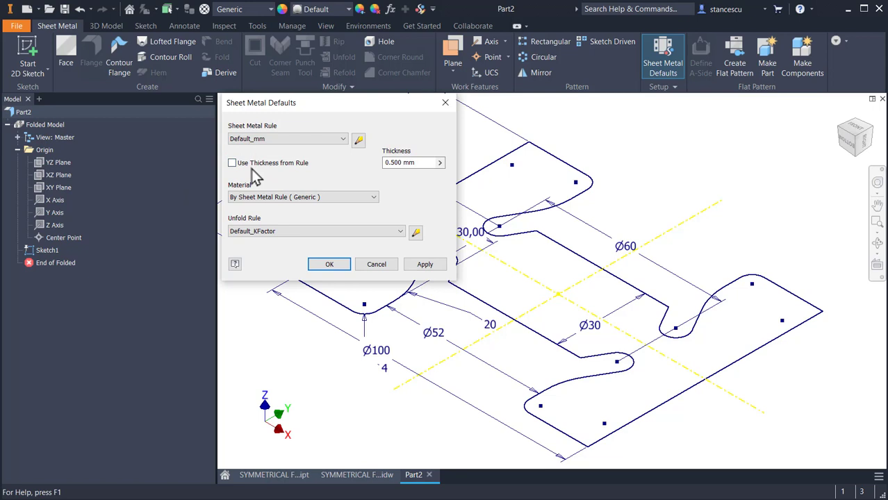
click(413, 163)
text(2)
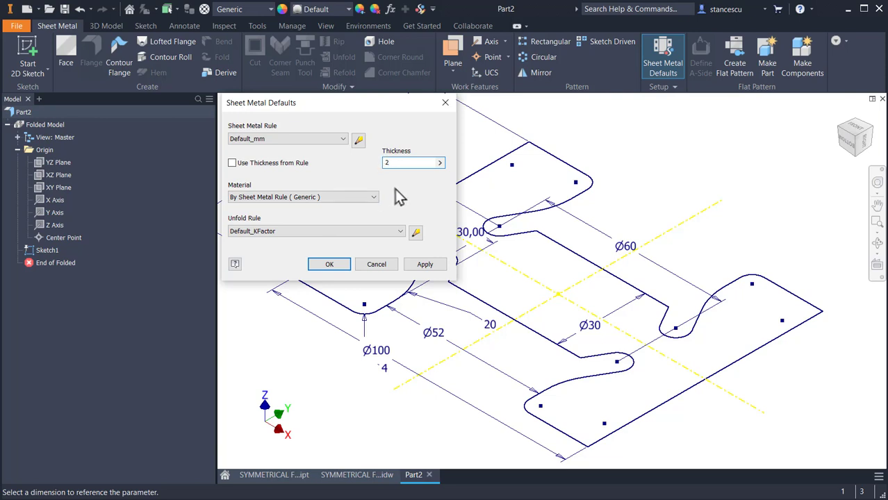
click(331, 265)
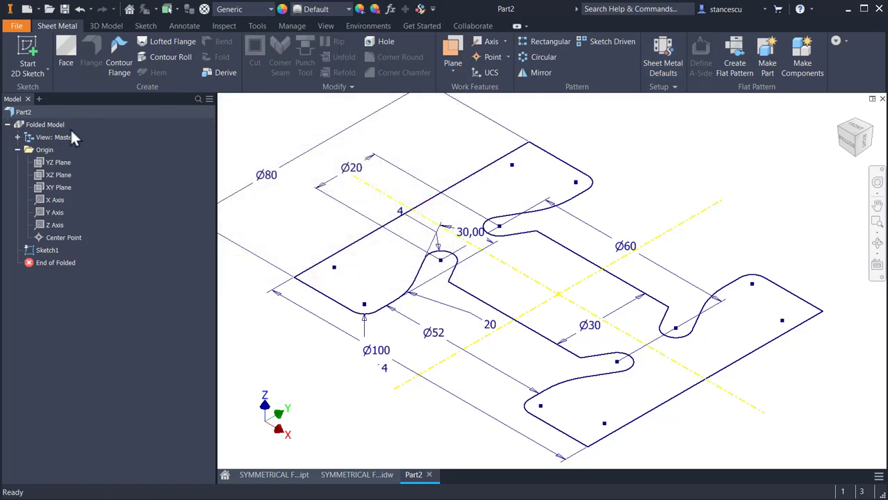
- Turn the H-shaped fork sketch profile into a 2 mm sheet-metal plate, Face2
click(73, 54)
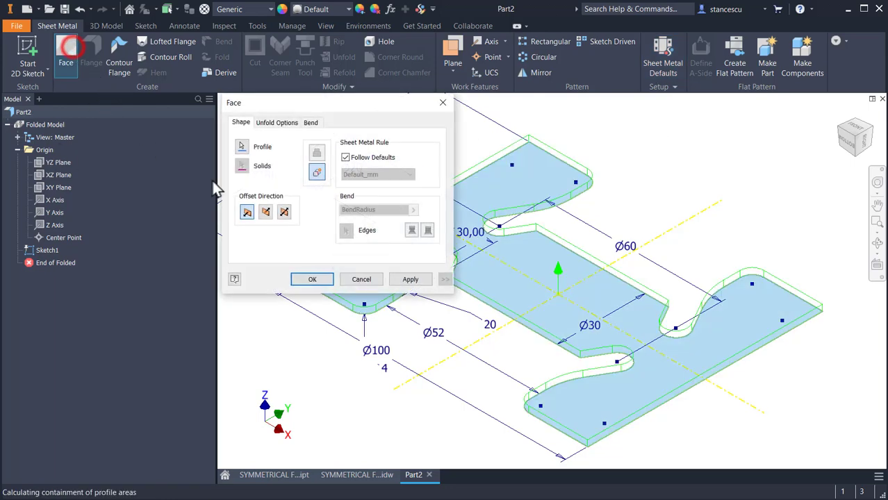
click(313, 280)
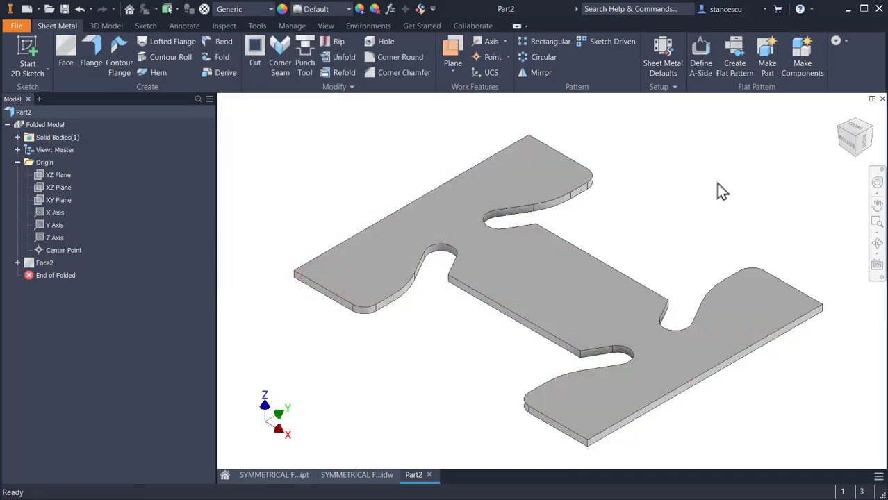
scroll(647, 174, up, 1)
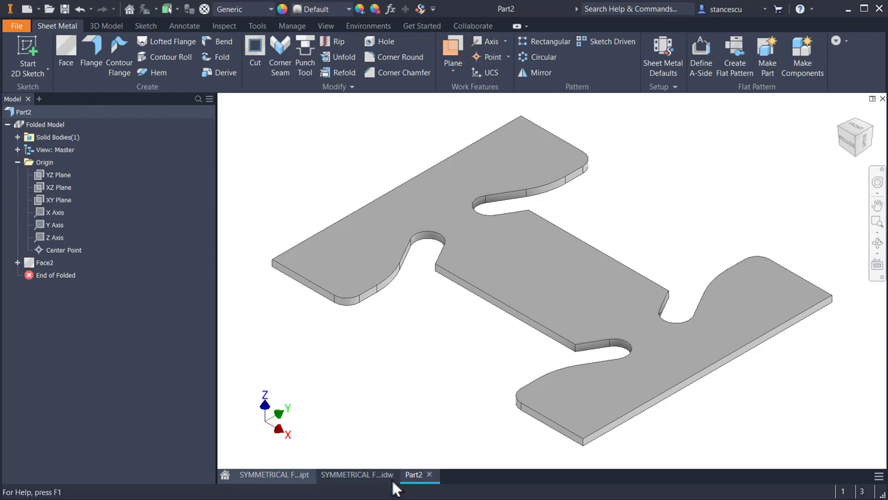
click(360, 474)
mouse_move(426, 353)
middle_down()
mouse_move(710, 356)
mouse_move(784, 348)
middle_up()
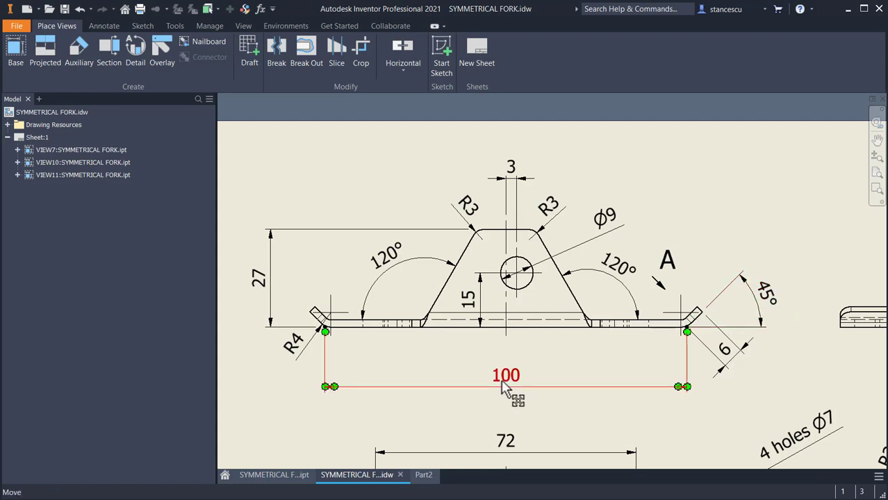
middle_drag(588, 396, 351, 367)
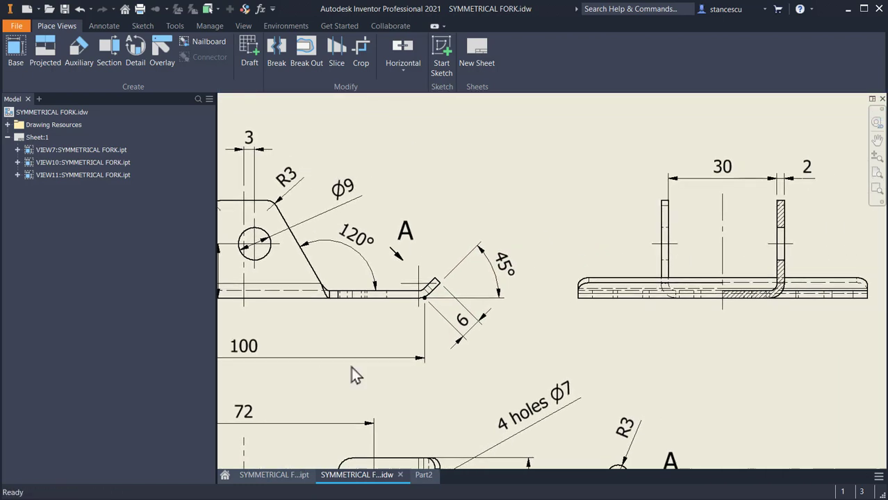
middle_drag(680, 383, 622, 220)
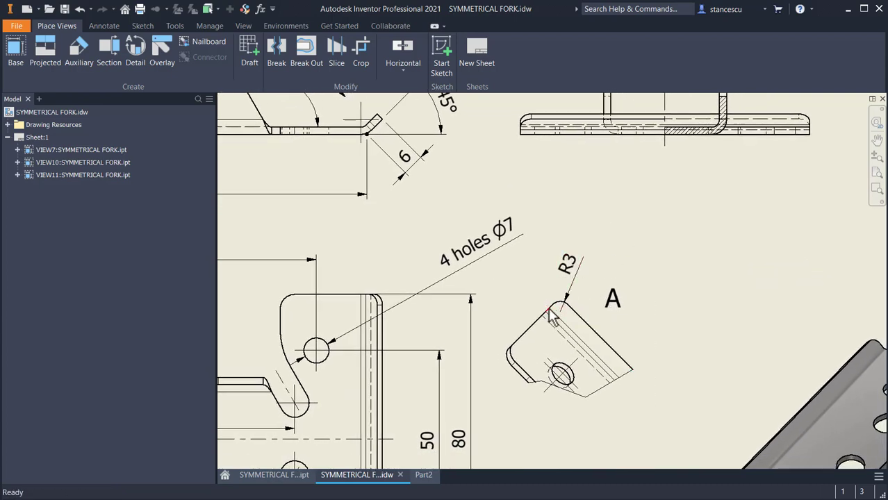
middle_drag(681, 316, 626, 291)
scroll(630, 297, down, 3)
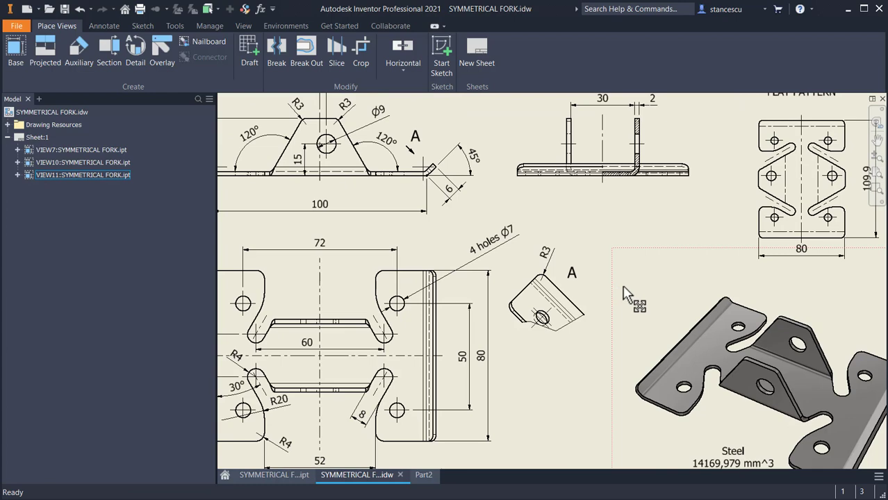
scroll(538, 265, up, 1)
middle_drag(539, 265, 519, 262)
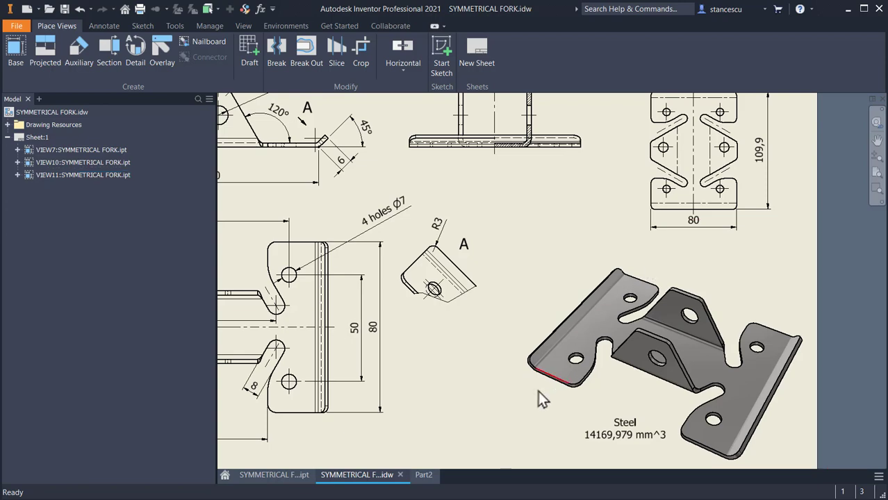
click(423, 476)
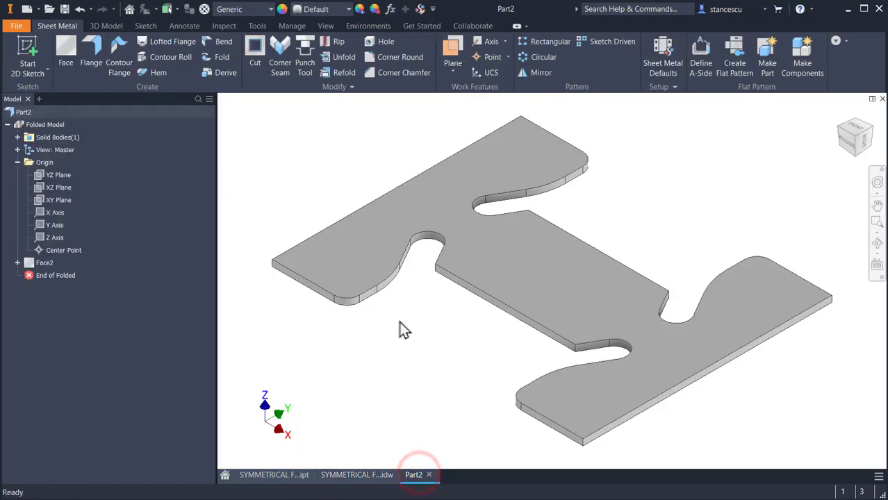
- Start a flange on the plate's long top edge with height 6 and angle 45°
click(95, 40)
click(461, 174)
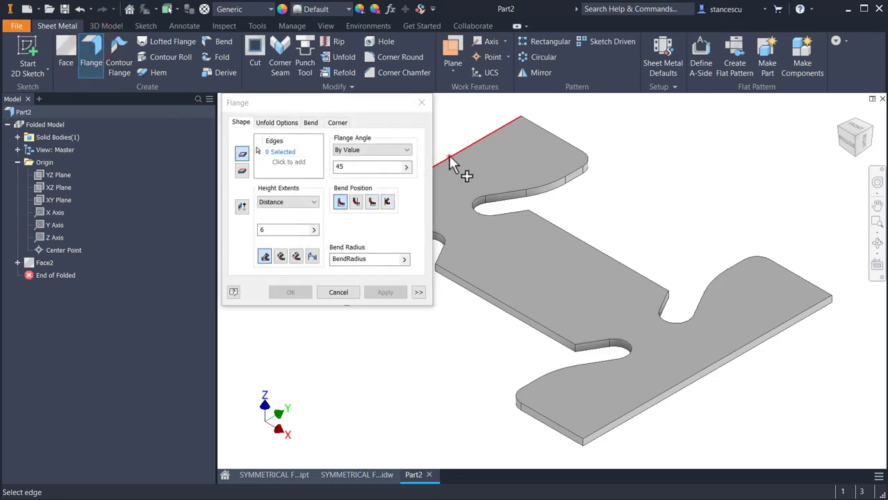
middle_drag(511, 201, 613, 233)
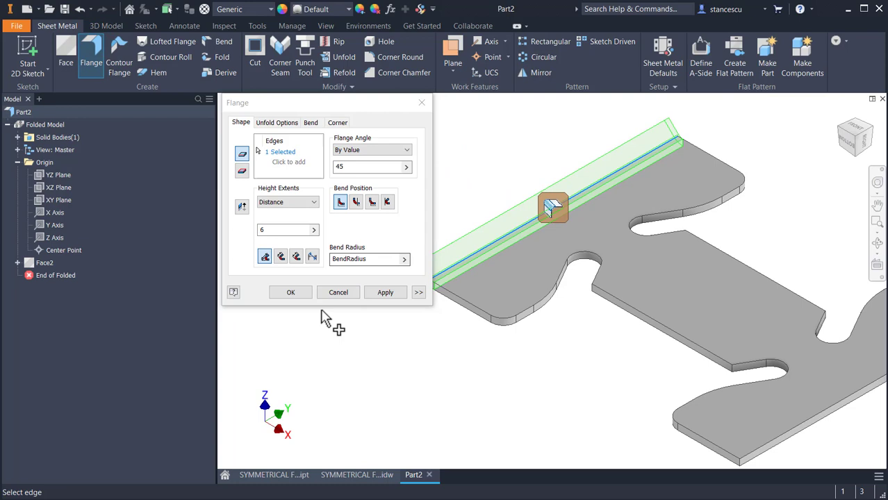
double_click(279, 229)
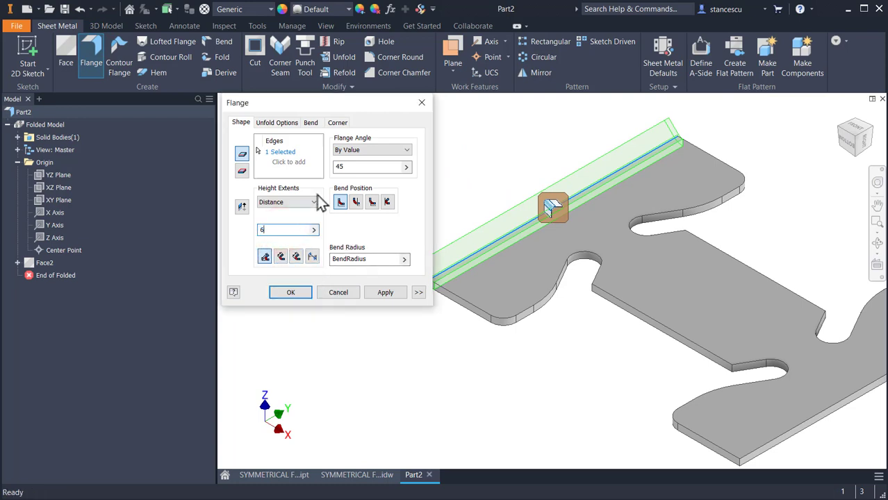
double_click(366, 166)
text(45)
- Compare the Bend Position options from a bottom view, keep the first, and create Flange2
shift+middle_drag(530, 386, 674, 235)
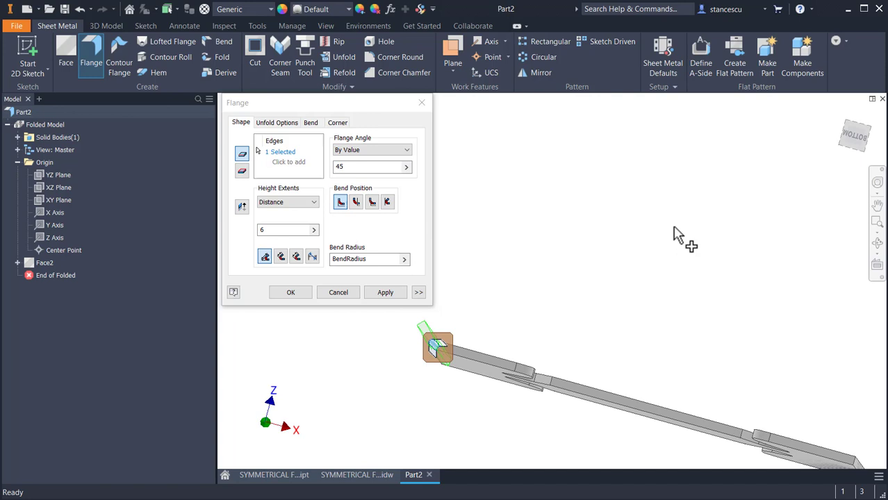
click(853, 136)
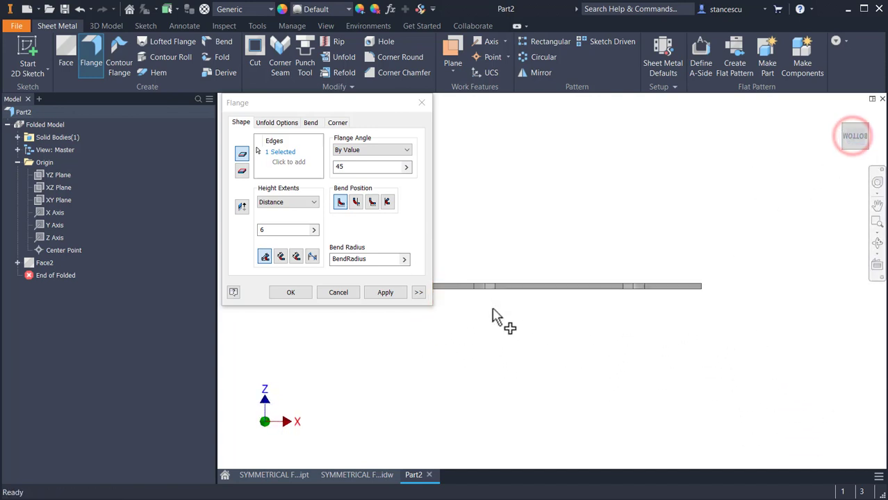
scroll(501, 318, down, 5)
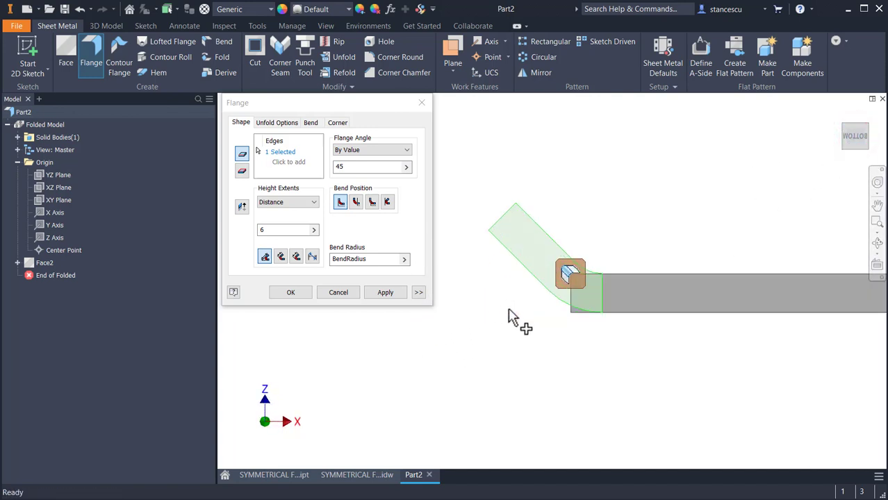
scroll(514, 319, down, 2)
scroll(584, 368, down, 2)
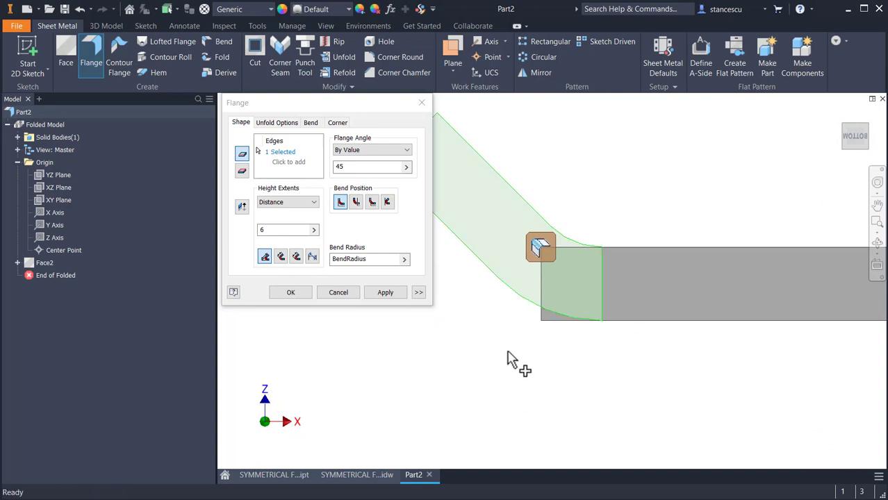
click(355, 207)
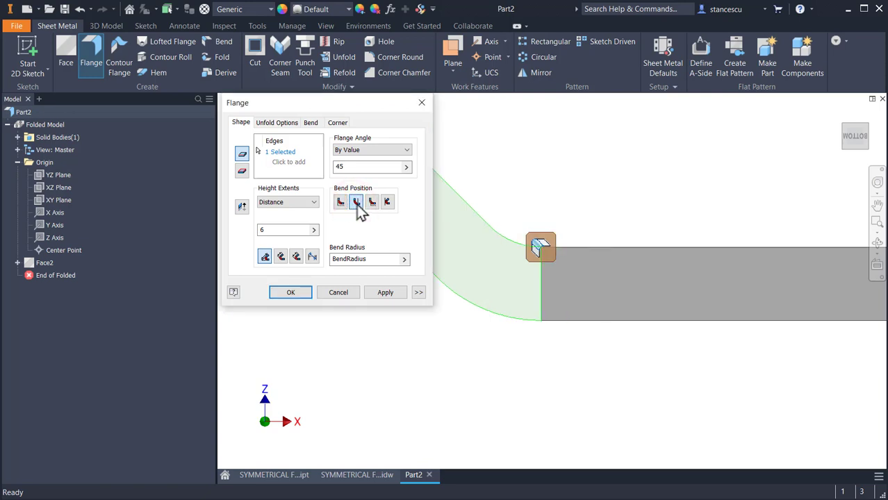
click(374, 204)
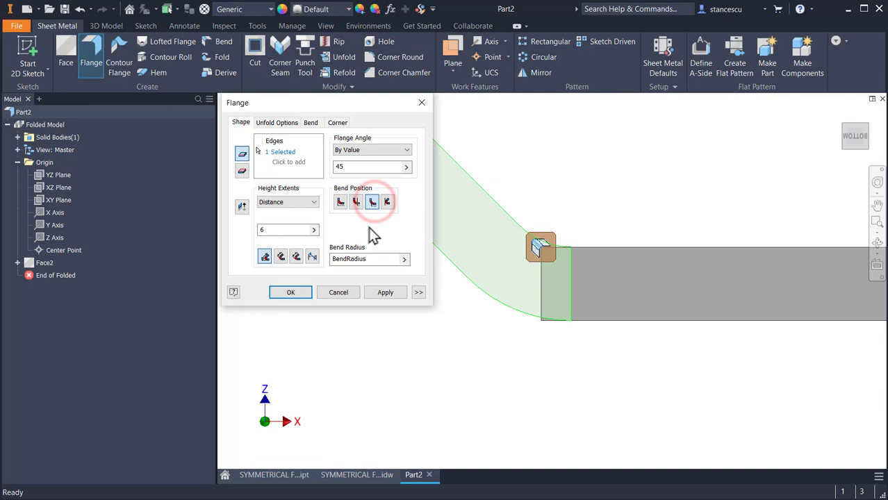
click(390, 203)
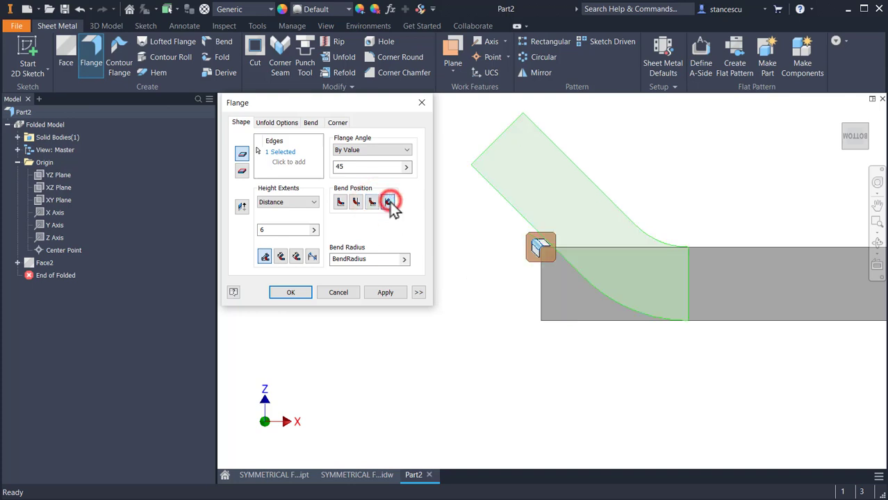
click(341, 202)
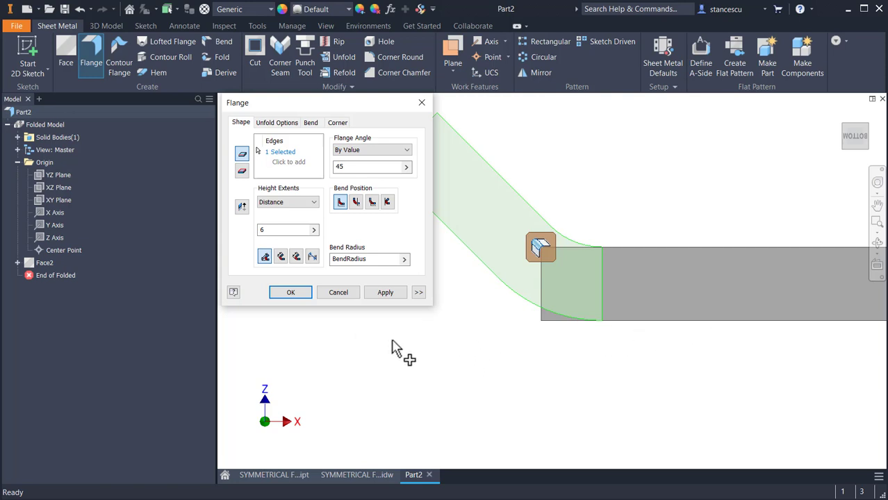
click(297, 295)
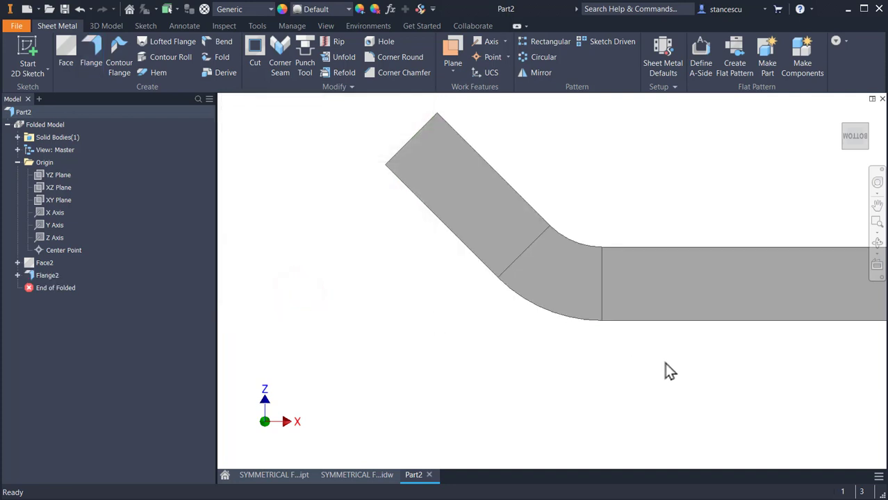
- Return to the Home view, then zoom and orbit close to the flanged edge's corners
key(F6)
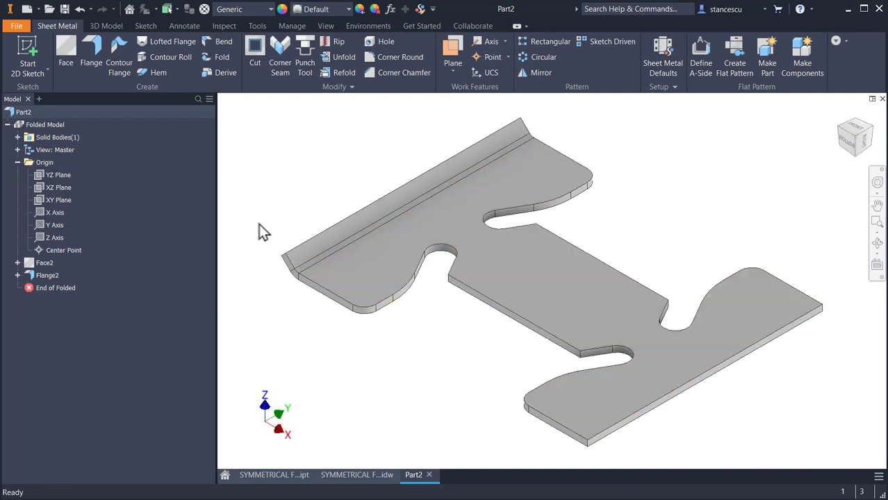
scroll(278, 239, up, 3)
shift+middle_drag(292, 248, 233, 210)
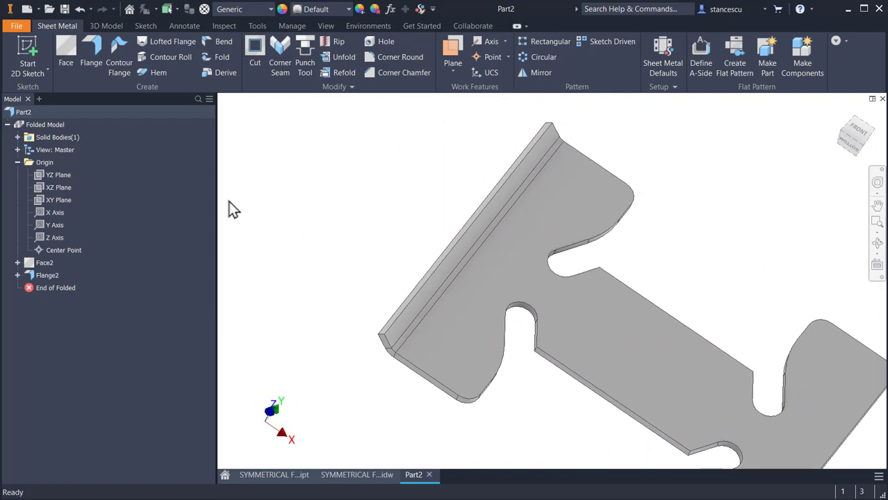
- Round both outer flange corners at 3 mm radius as Corner Round2, then return Home
click(395, 57)
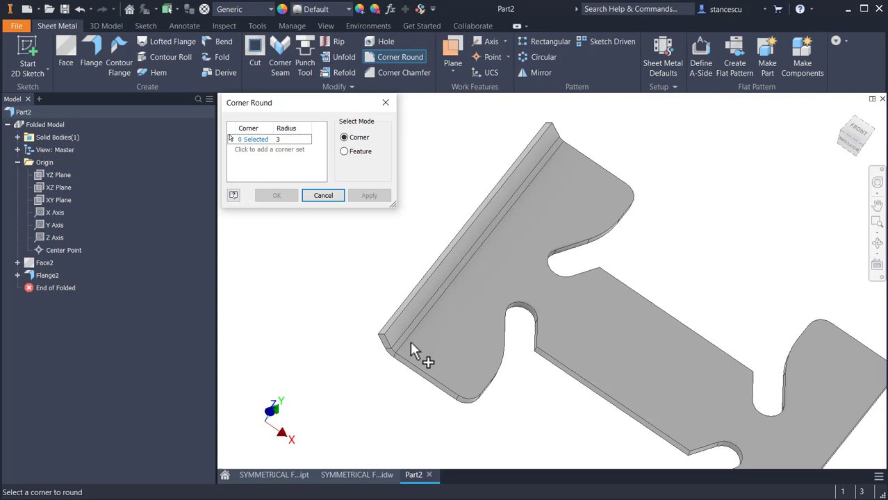
click(382, 339)
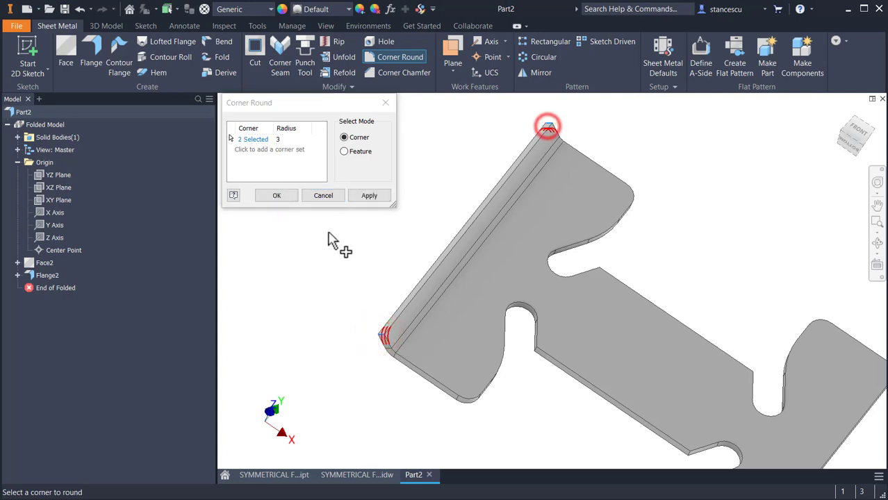
click(285, 196)
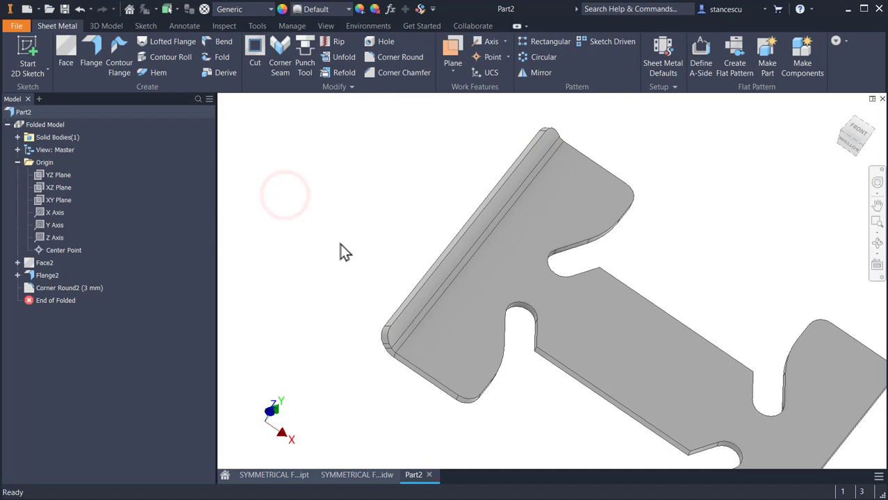
key(F6)
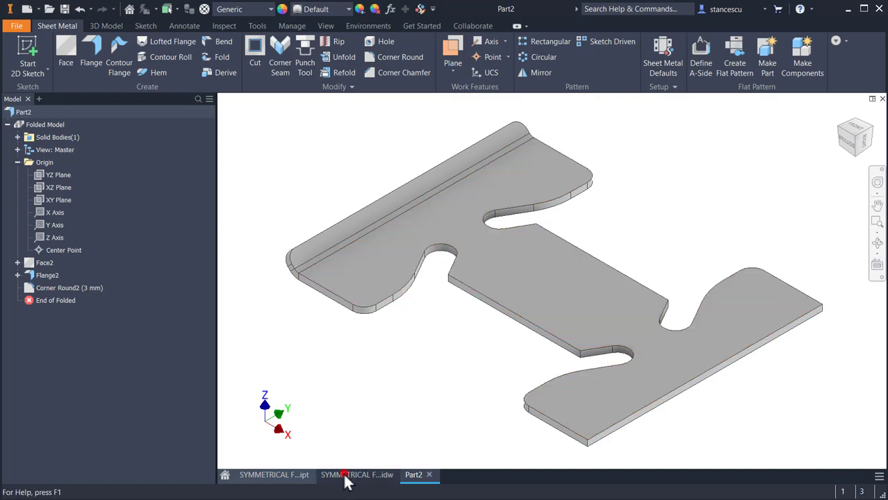
click(346, 478)
scroll(638, 351, up, 3)
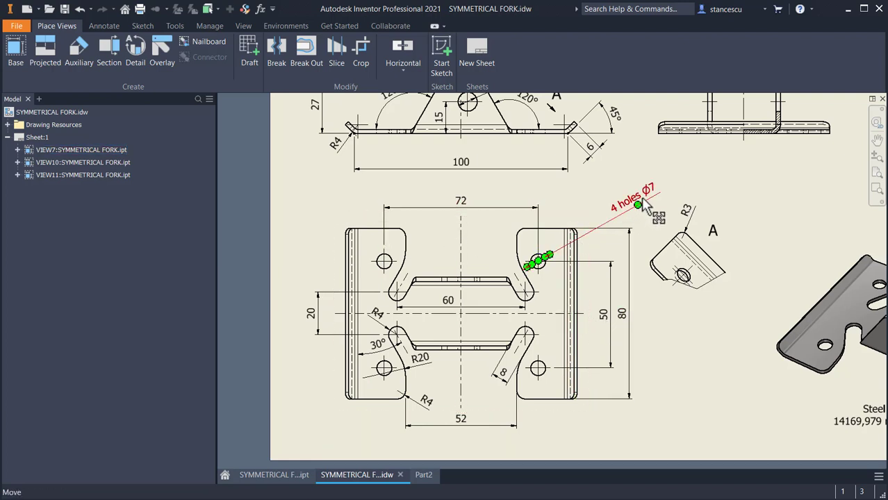
click(424, 476)
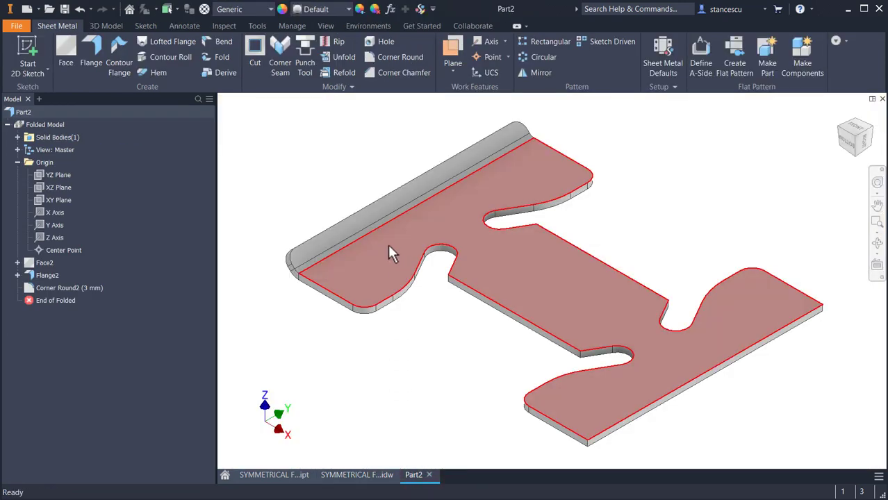
- Sketch on the plate's top face two hole points on the left flange, aligned vertically
click(388, 257)
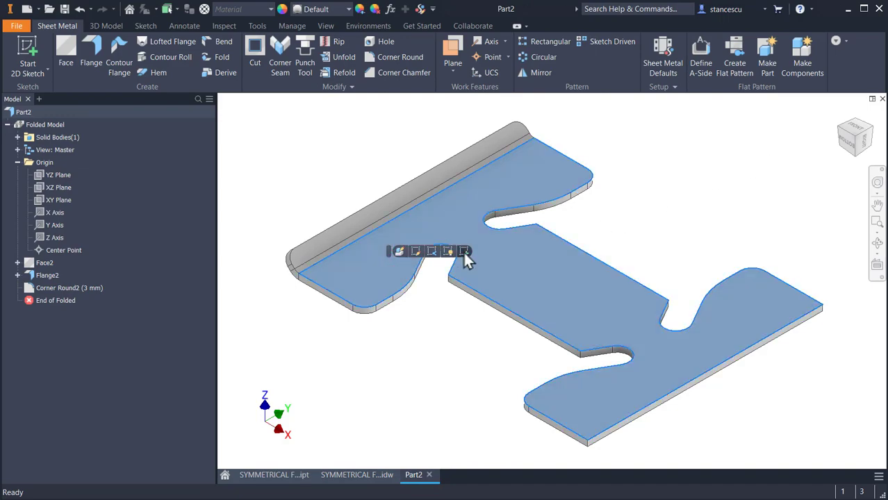
click(463, 250)
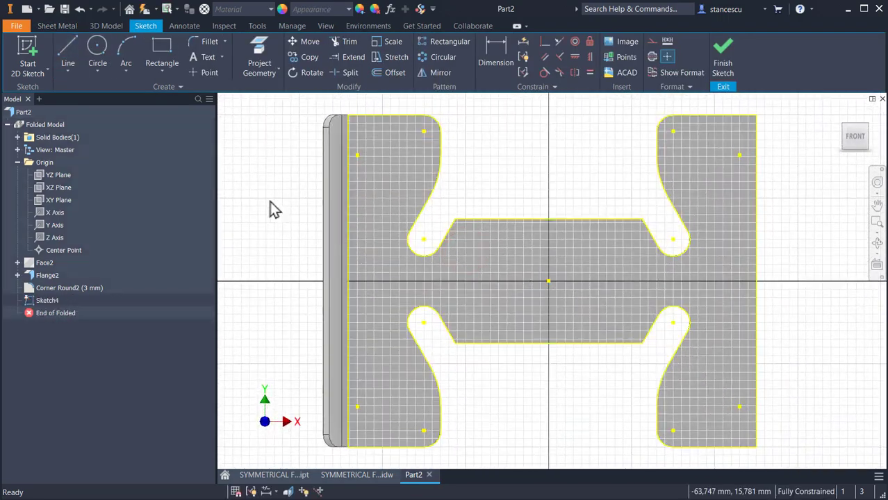
click(209, 72)
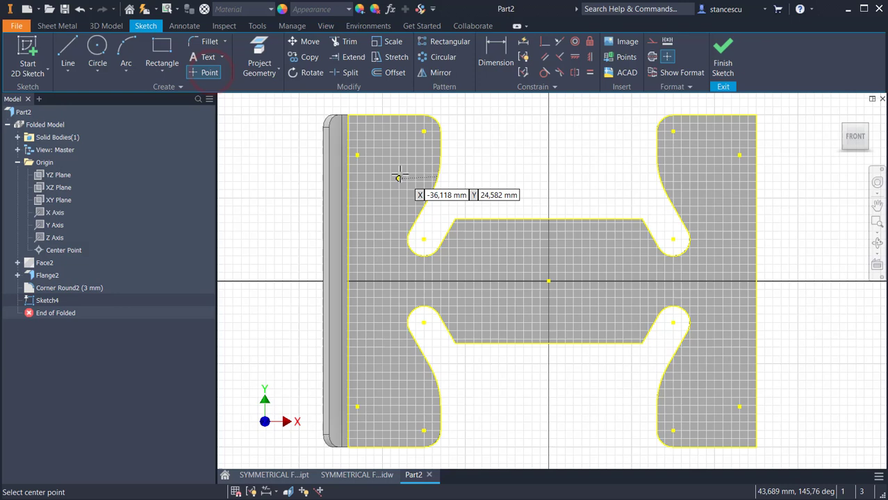
click(398, 179)
click(390, 386)
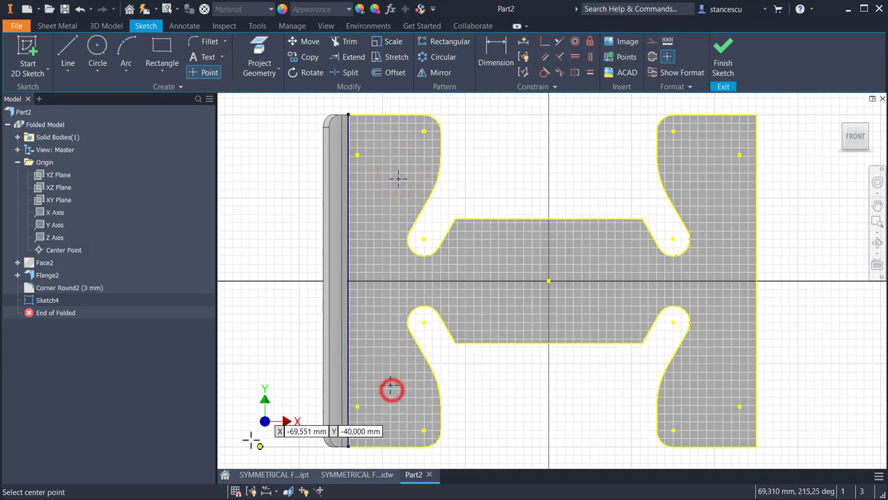
click(590, 57)
click(402, 180)
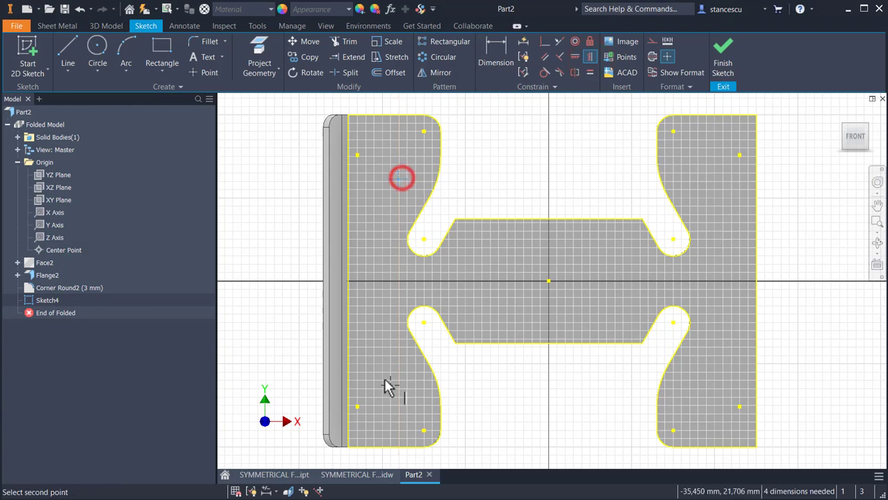
click(391, 386)
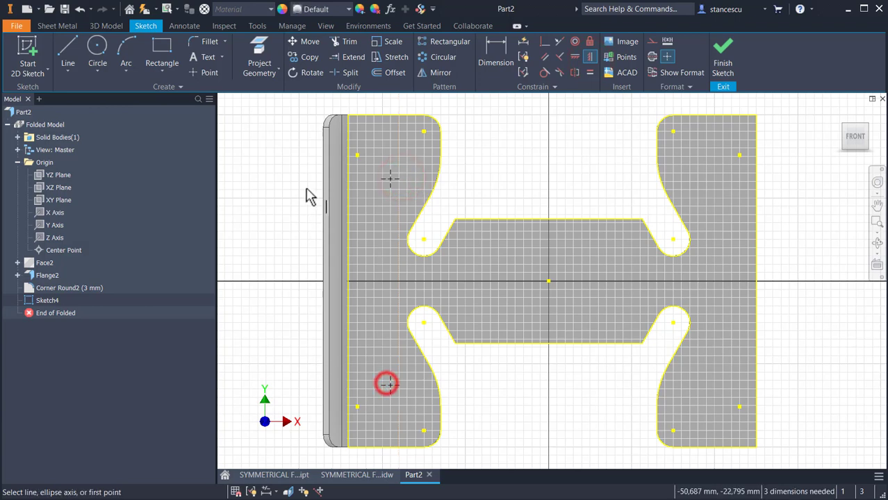
- Draw a line between the two points and level its midpoint with the sketch origin
click(67, 56)
click(390, 179)
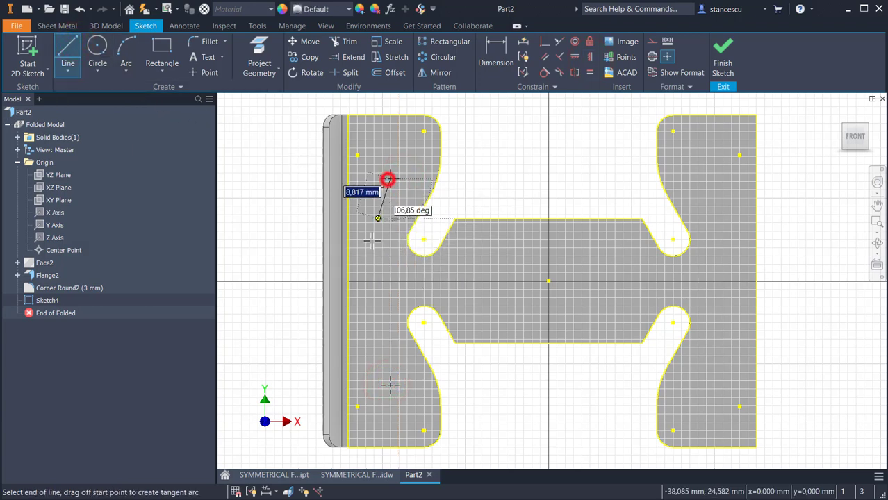
click(390, 384)
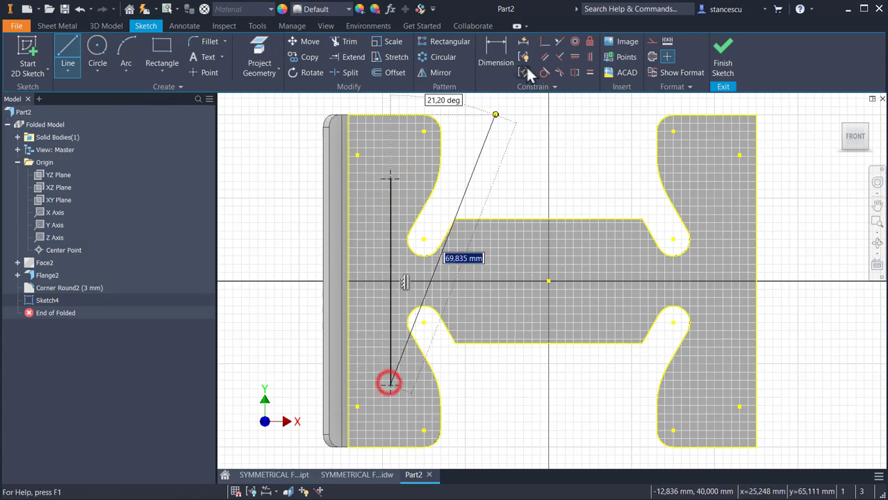
key(Escape)
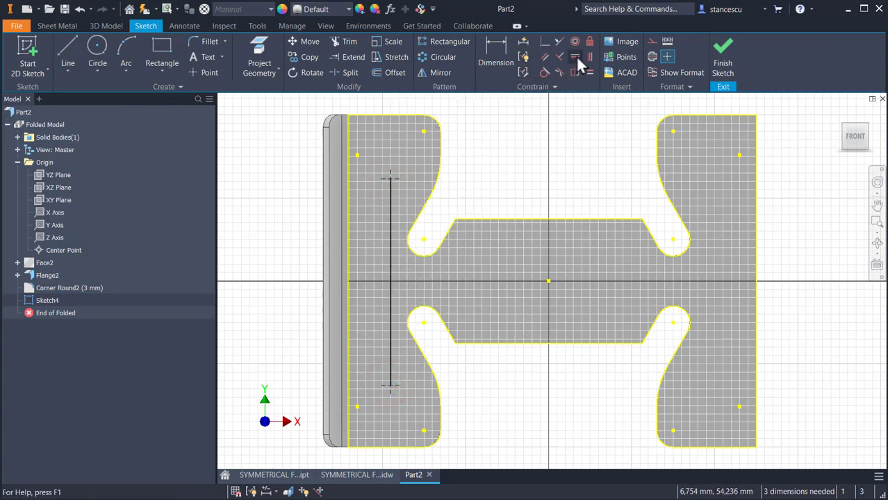
click(578, 61)
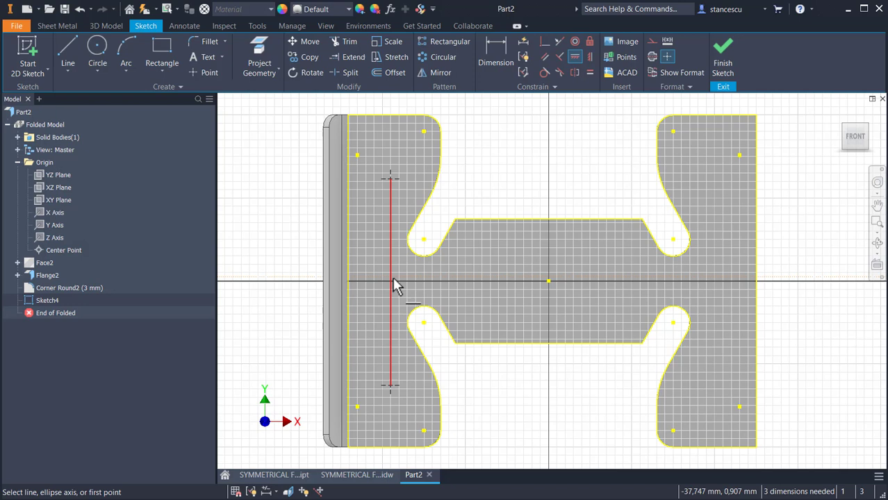
click(391, 282)
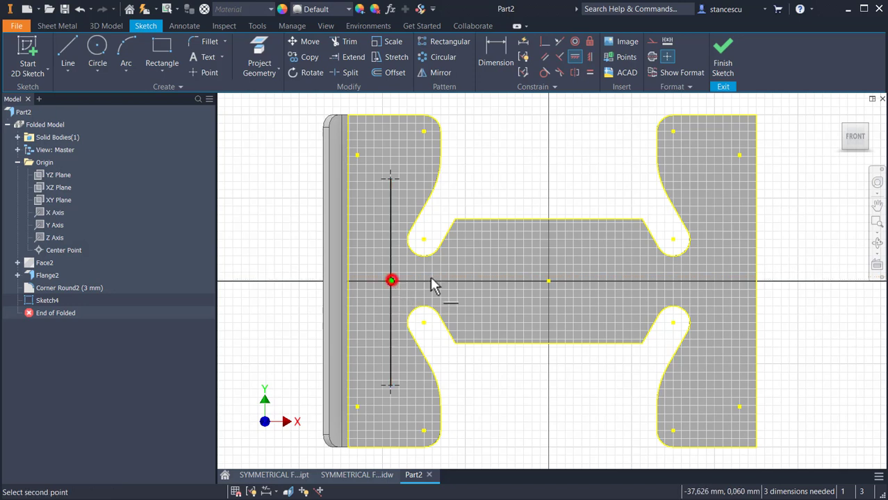
click(549, 282)
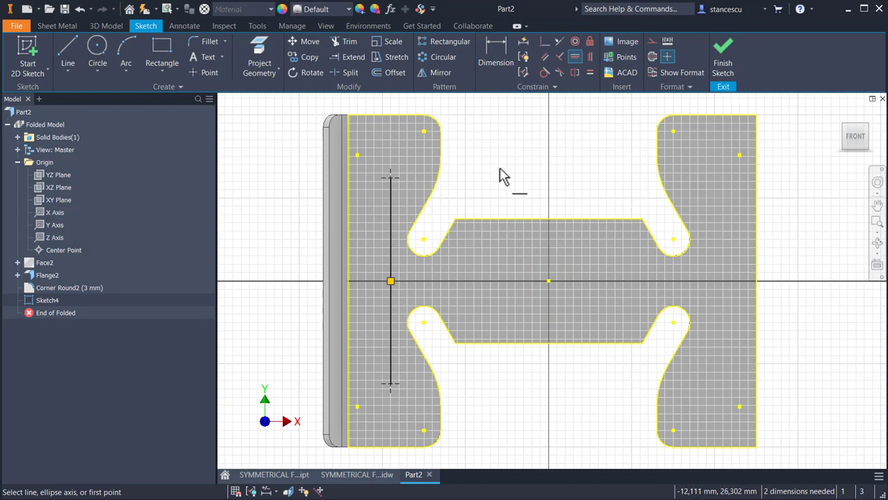
- Dimension the line length 50 and its distance to the origin 72/2, then finish the sketch
click(491, 61)
click(388, 228)
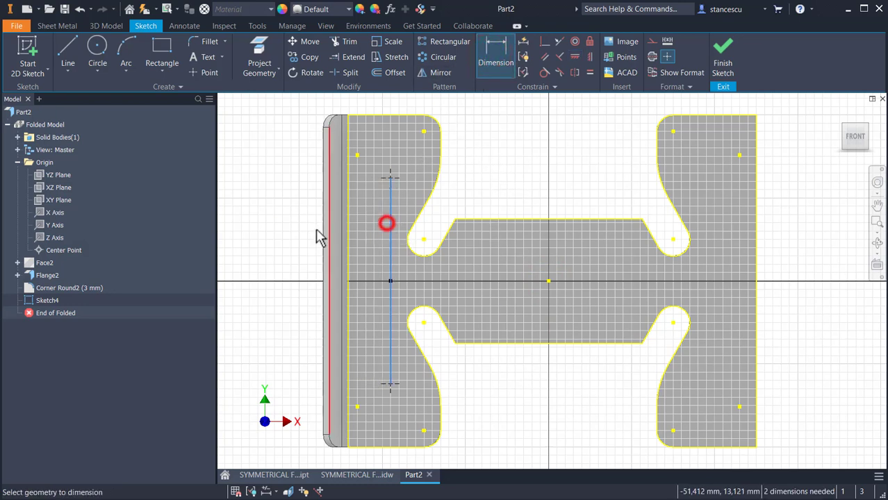
click(271, 250)
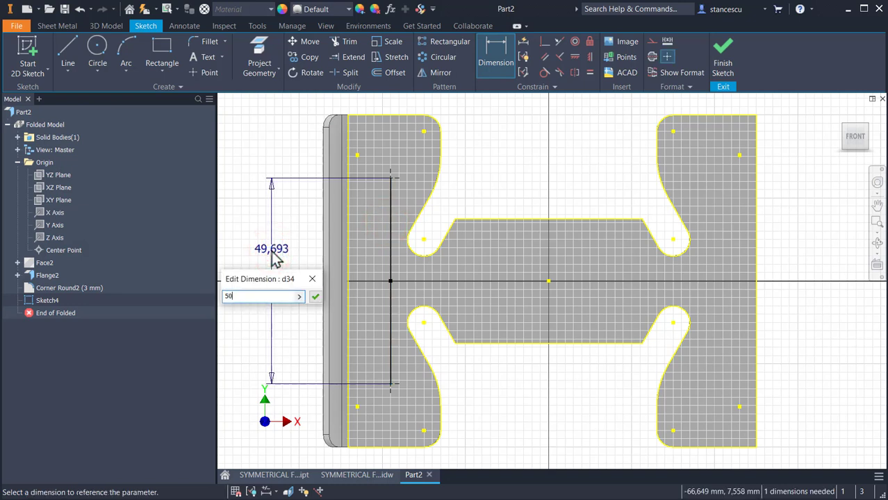
key(Return)
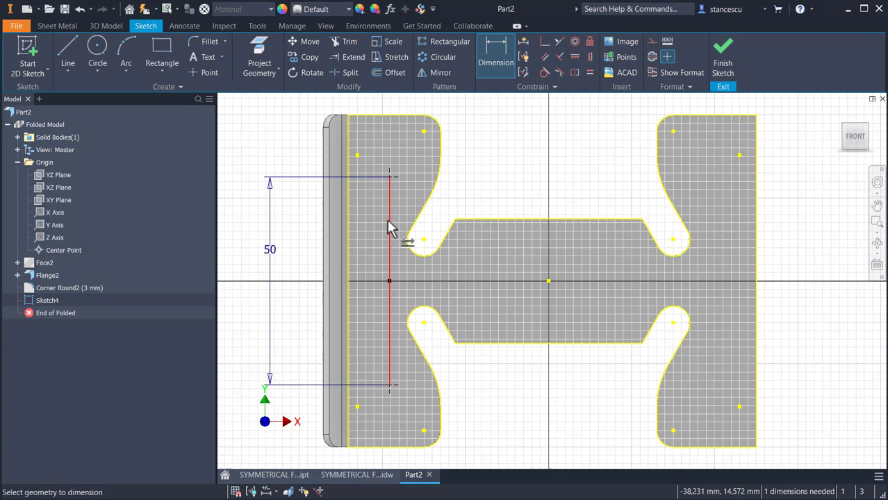
click(388, 222)
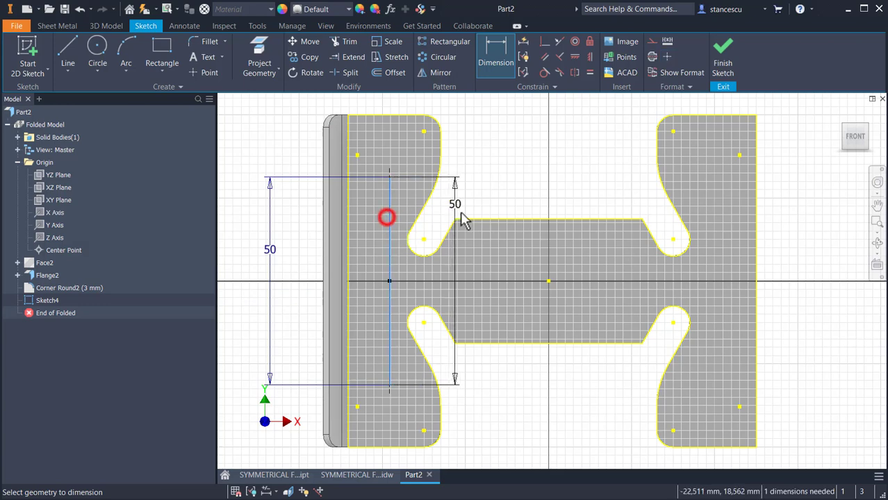
click(549, 281)
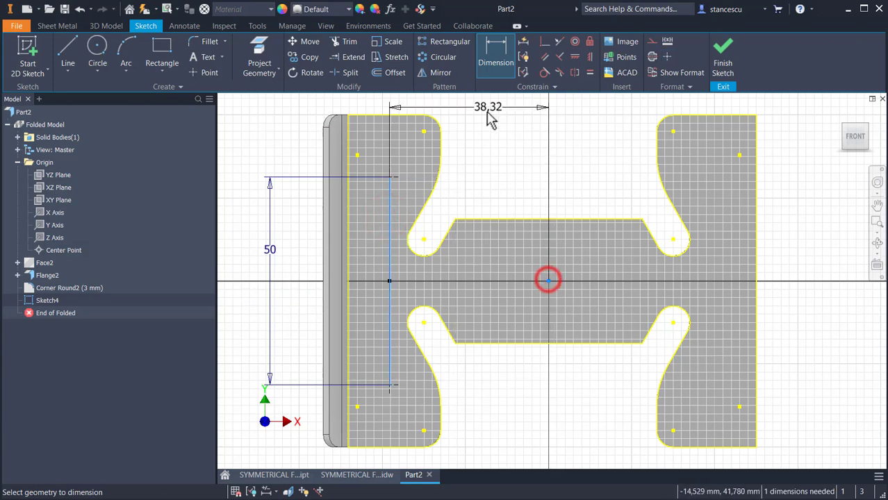
middle_drag(486, 115, 486, 168)
click(480, 128)
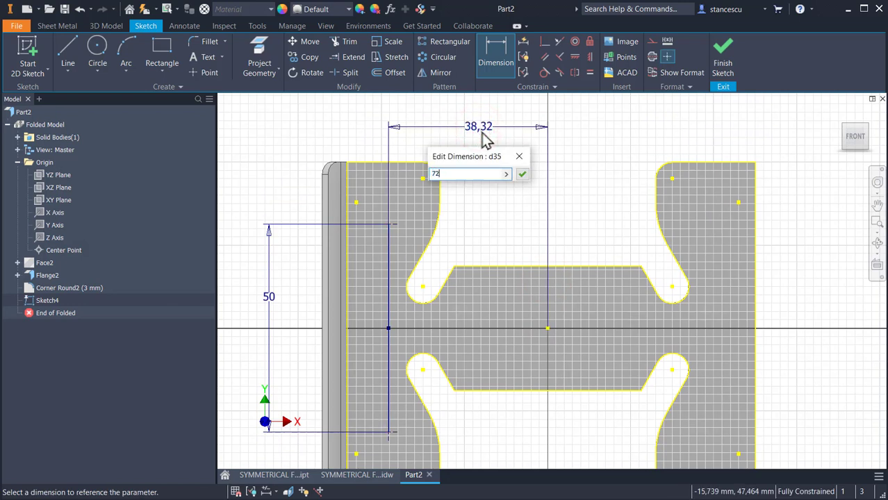
key(Return)
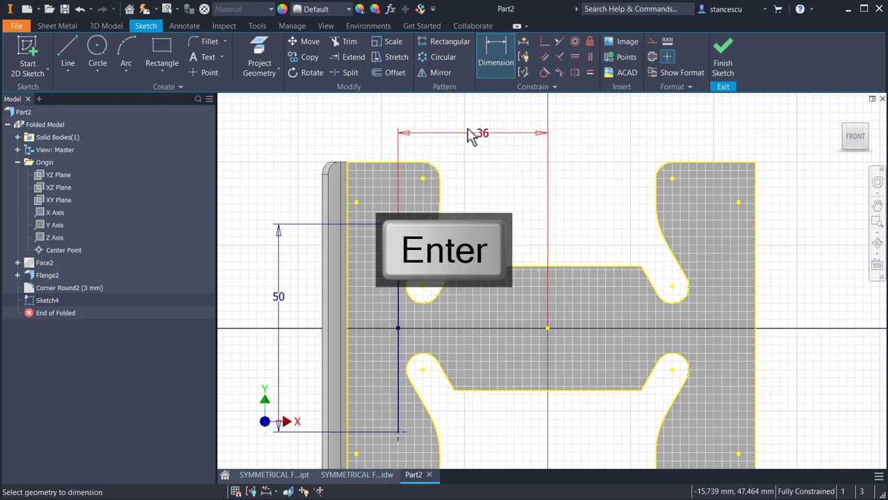
click(723, 56)
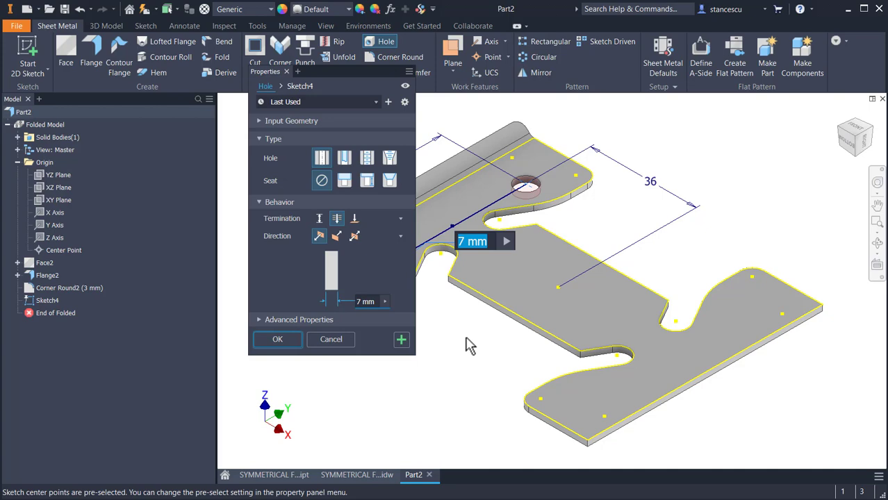
- Preview Ø7 mm through-all holes at both Sketch4 centre points
middle_drag(470, 337, 597, 311)
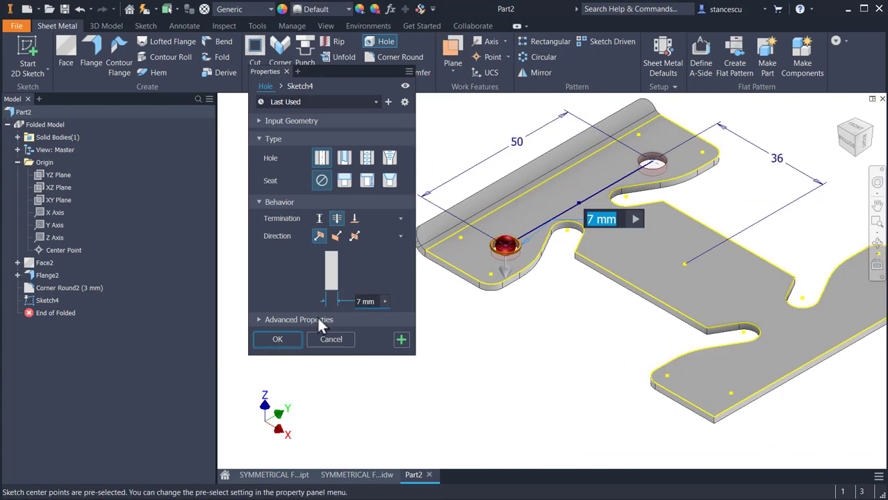
- Create the two Ø7 mm holes, then select Flange2, Corner Round2 and Hole1 for mirroring
click(277, 339)
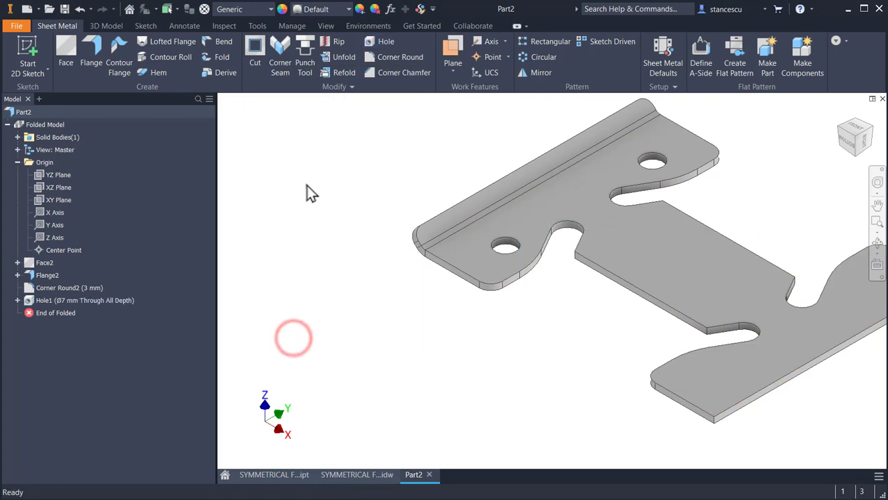
click(541, 73)
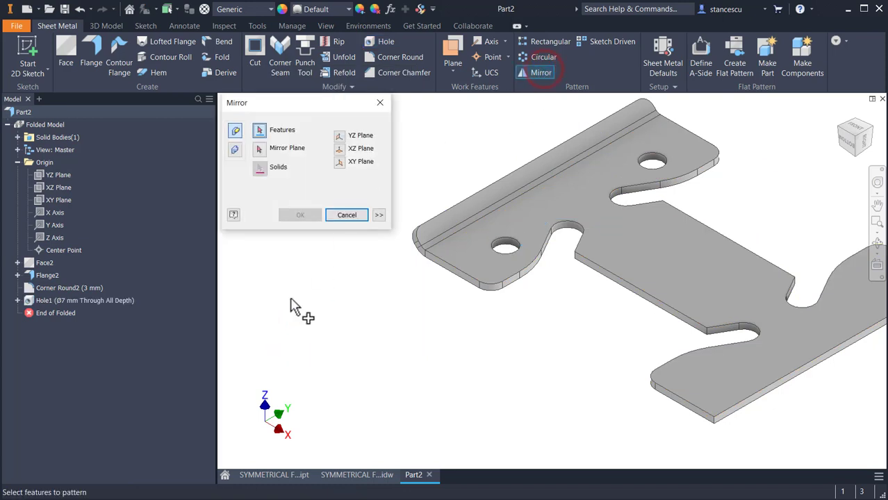
click(35, 275)
click(40, 289)
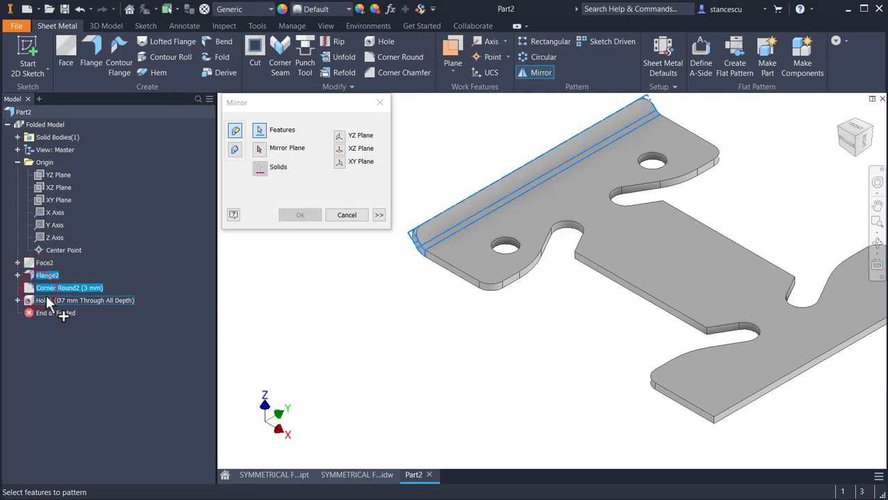
click(47, 299)
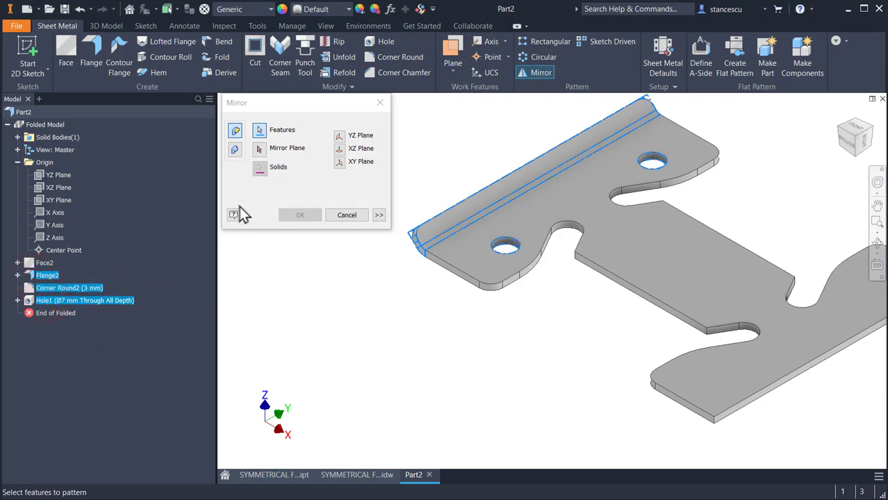
- Mirror them across the YZ Plane and switch to the SYMMETRICAL FORK.idw drawing
click(260, 150)
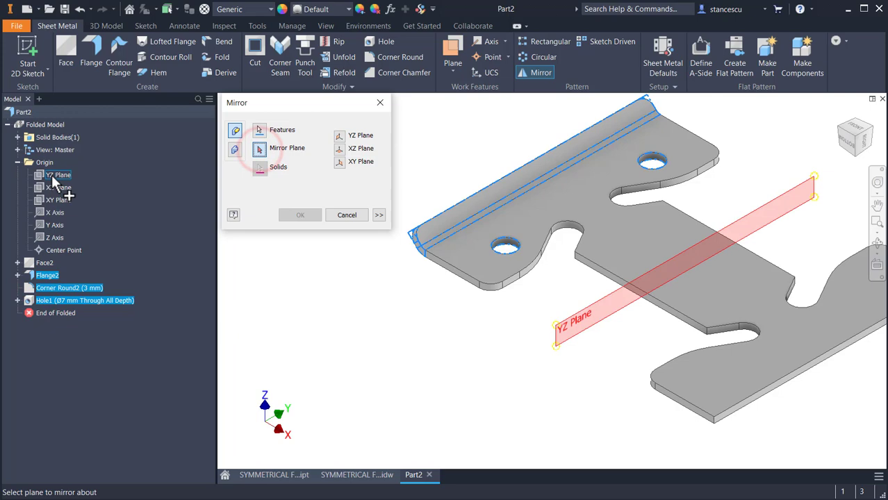
click(50, 175)
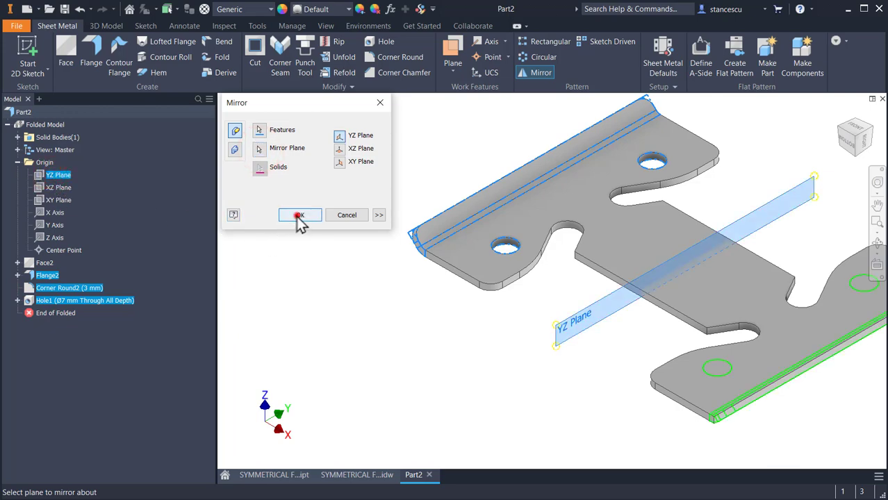
click(299, 216)
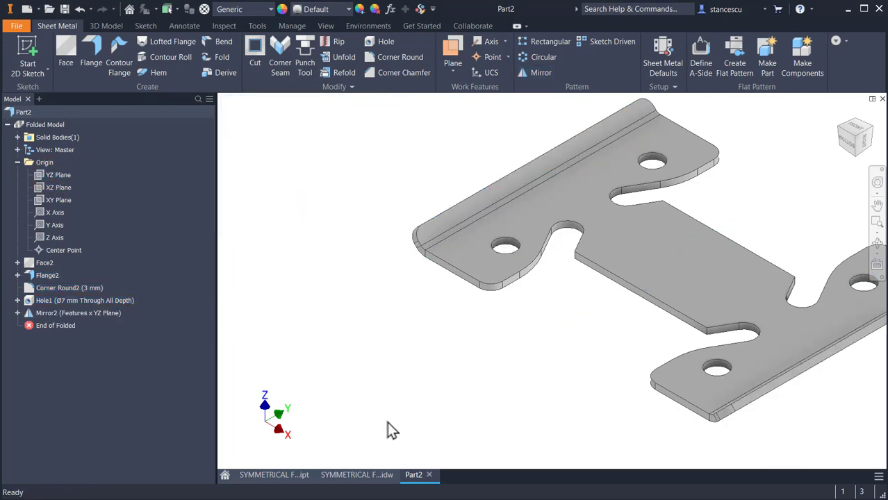
click(353, 476)
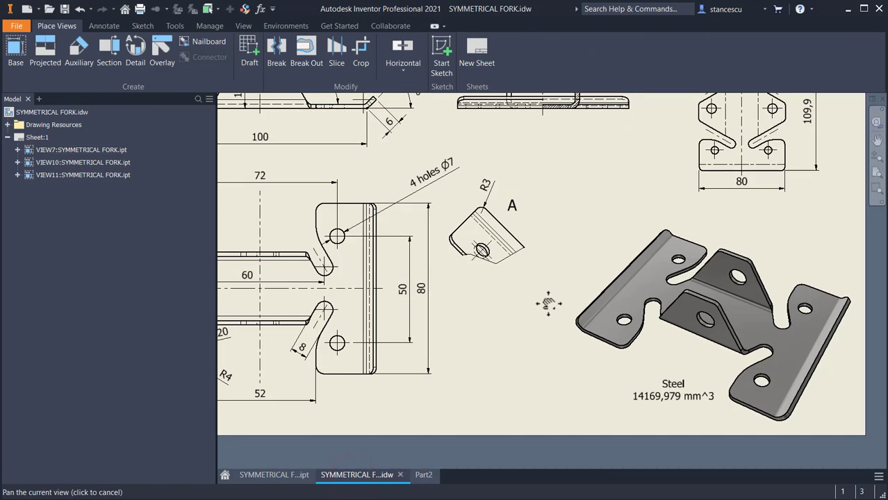
- Pan the drawing to review the front view's 27 mm height and 120° angle dimensions
scroll(749, 324, up, 4)
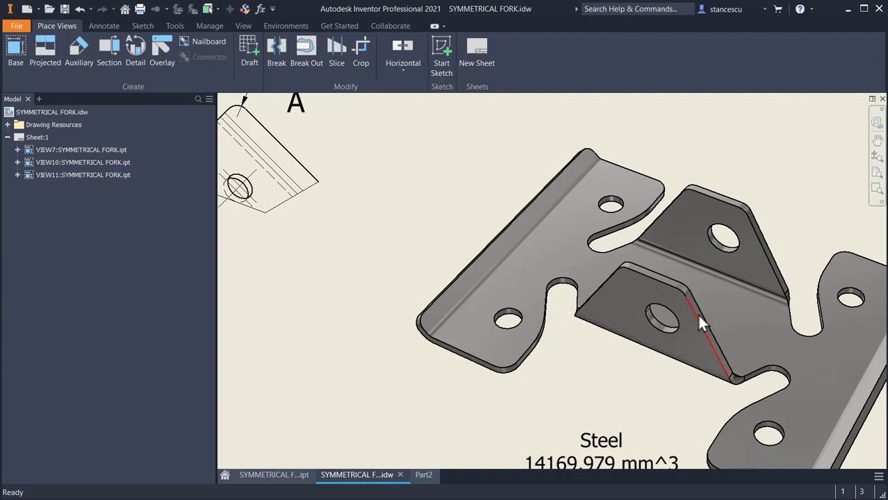
scroll(681, 364, up, 5)
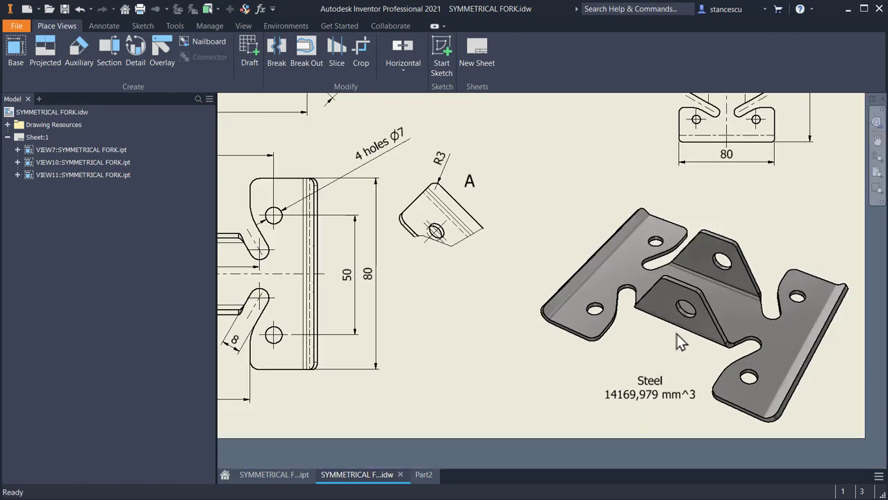
middle_drag(634, 344, 734, 318)
mouse_move(599, 332)
middle_down()
mouse_move(673, 304)
mouse_move(635, 316)
middle_up()
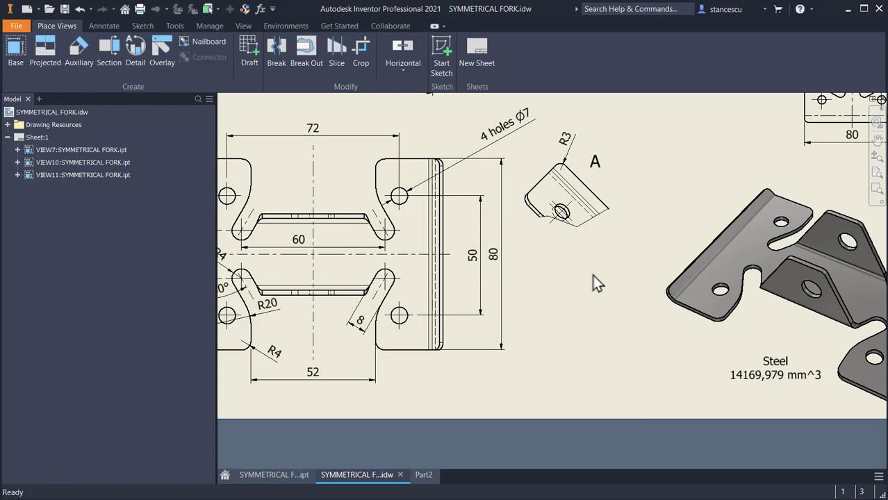
mouse_move(592, 275)
middle_down()
mouse_move(721, 313)
mouse_move(724, 415)
middle_up()
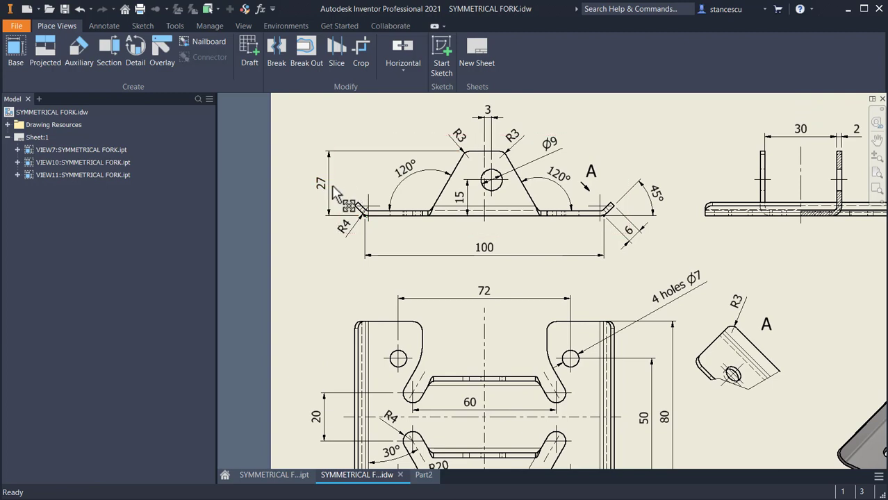
click(401, 182)
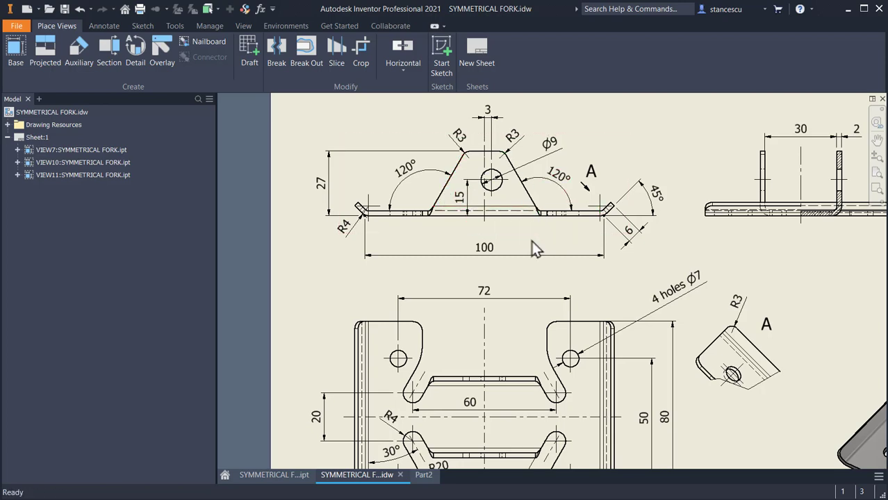
mouse_move(550, 269)
middle_down()
mouse_move(559, 172)
mouse_move(491, 312)
middle_up()
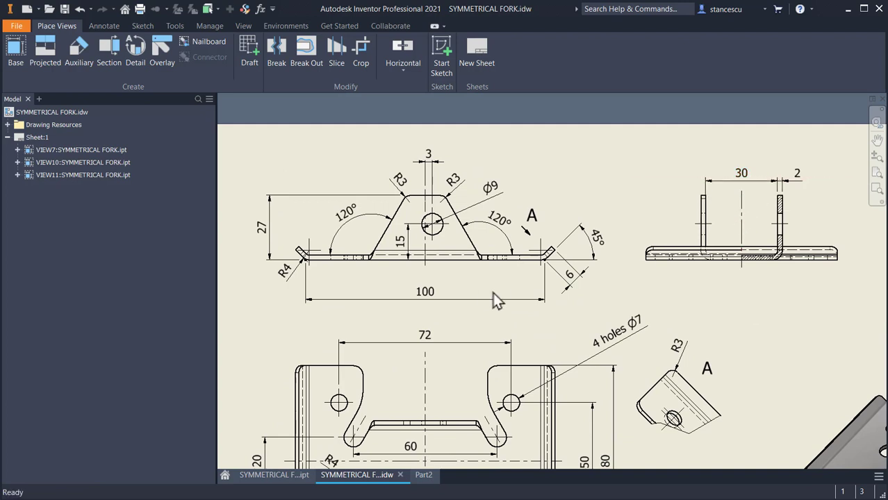
- Back in Part2, start a new sketch on the flange's side face
click(423, 477)
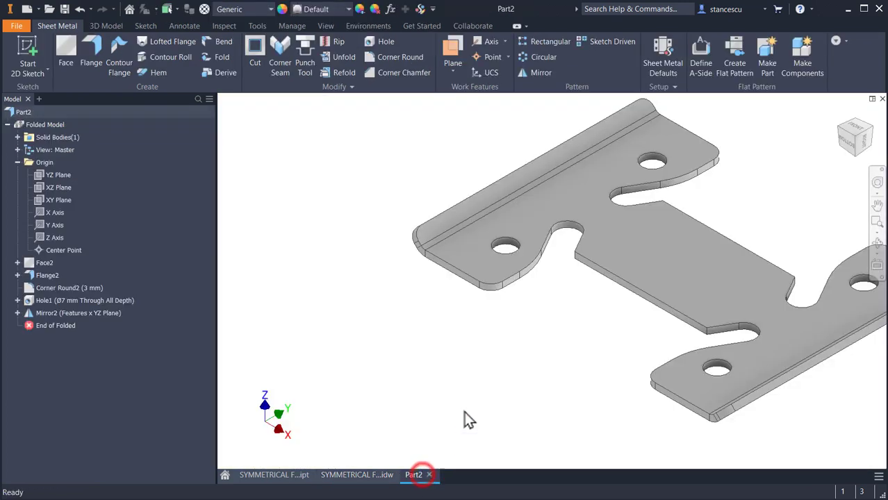
scroll(614, 300, down, 3)
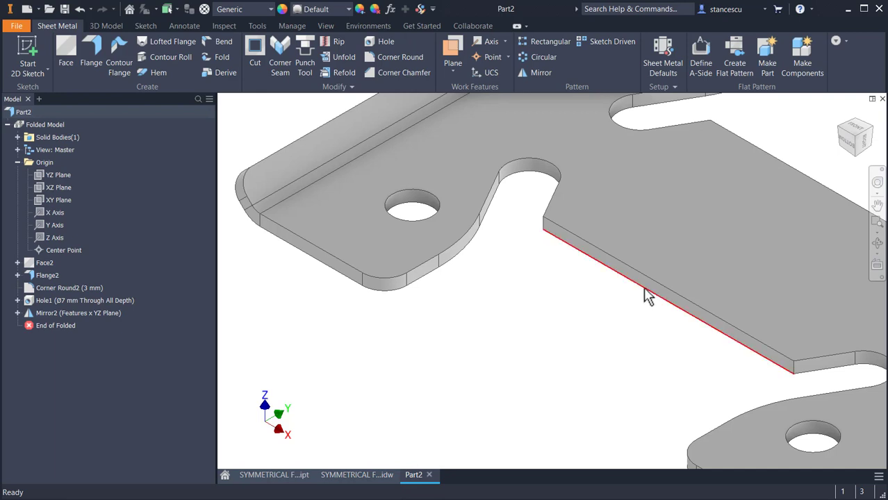
scroll(649, 291, down, 2)
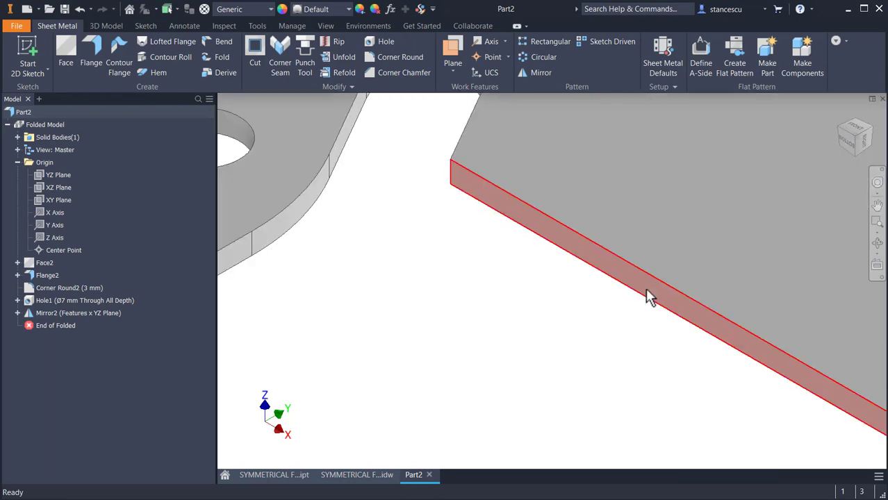
click(647, 295)
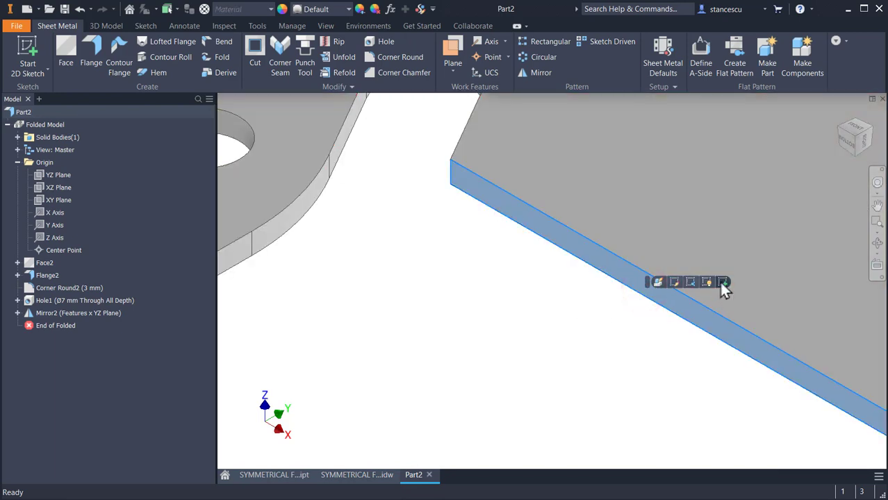
click(721, 282)
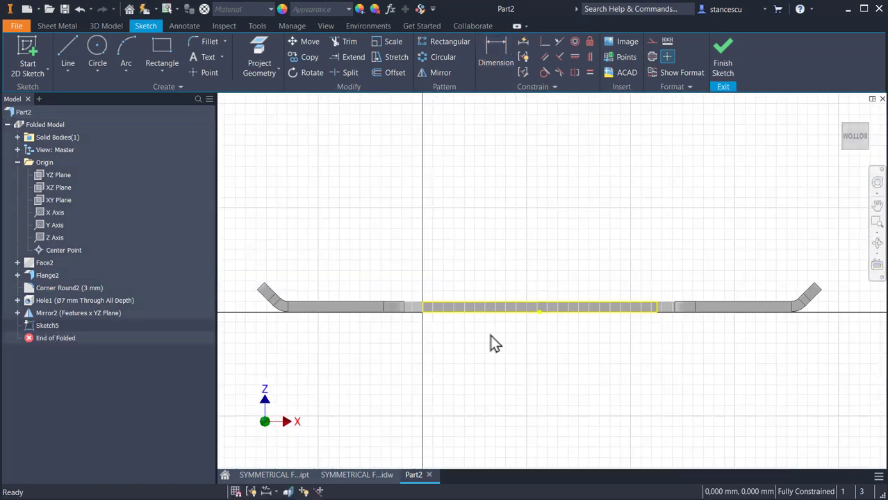
- Draw a trapezoid on the base edge and make its two slanted sides equal
click(67, 47)
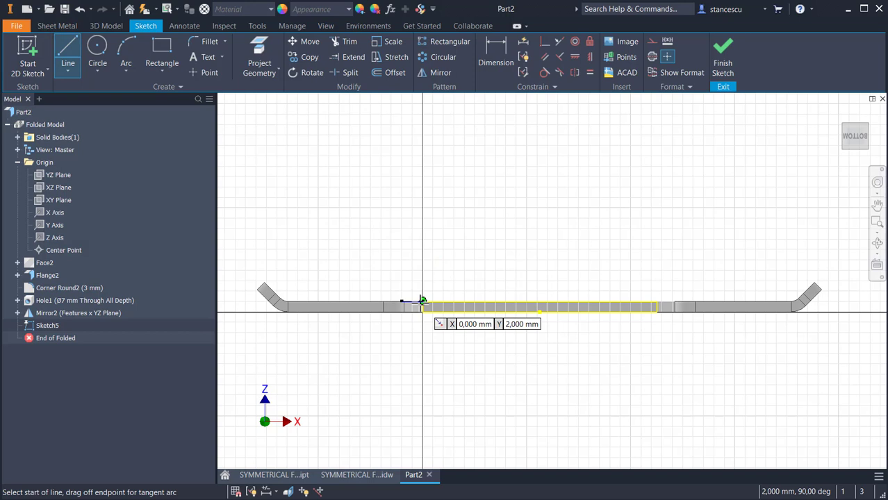
click(423, 301)
click(478, 172)
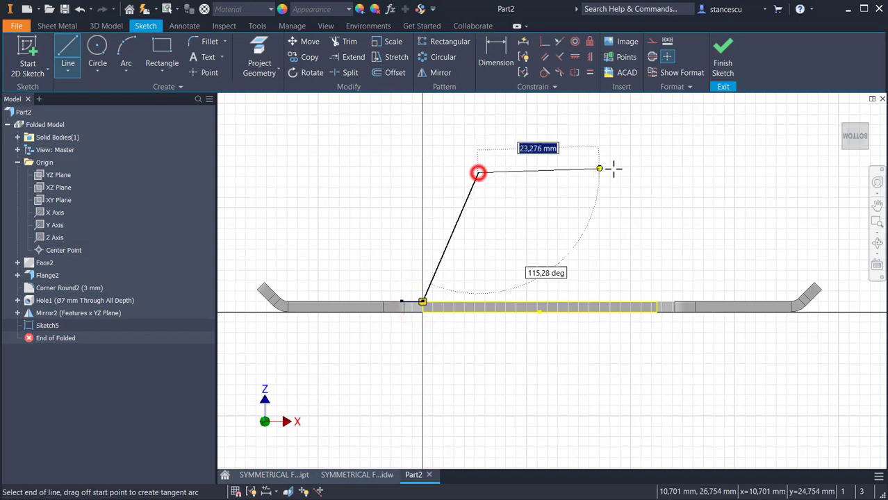
click(625, 172)
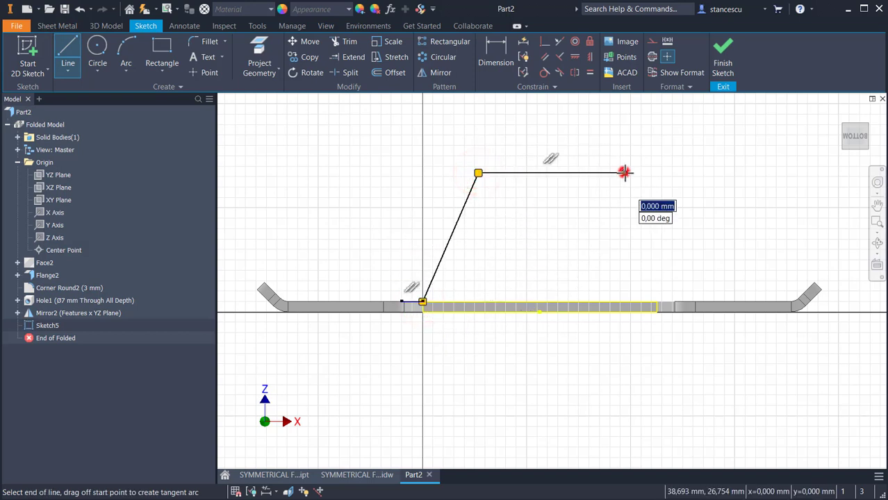
click(657, 301)
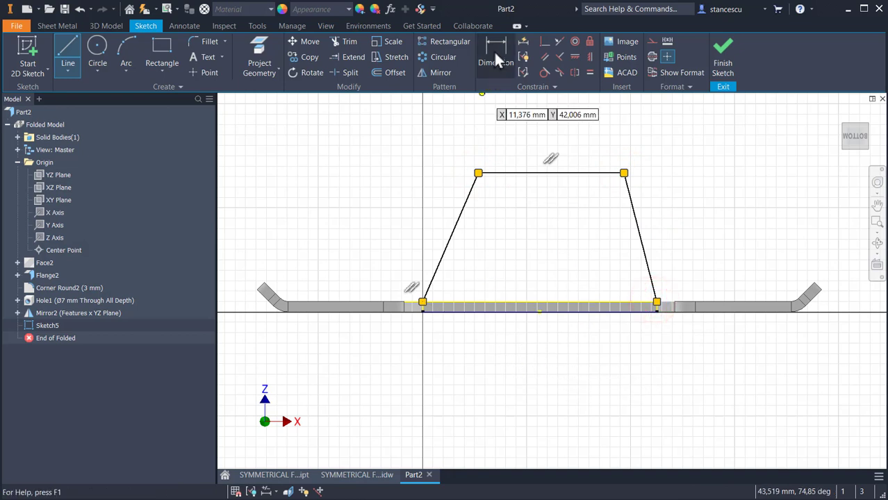
click(591, 72)
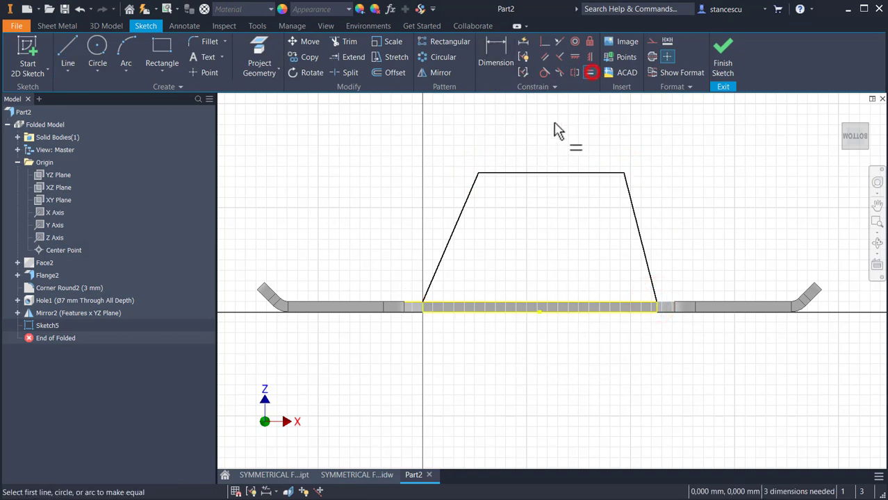
click(459, 216)
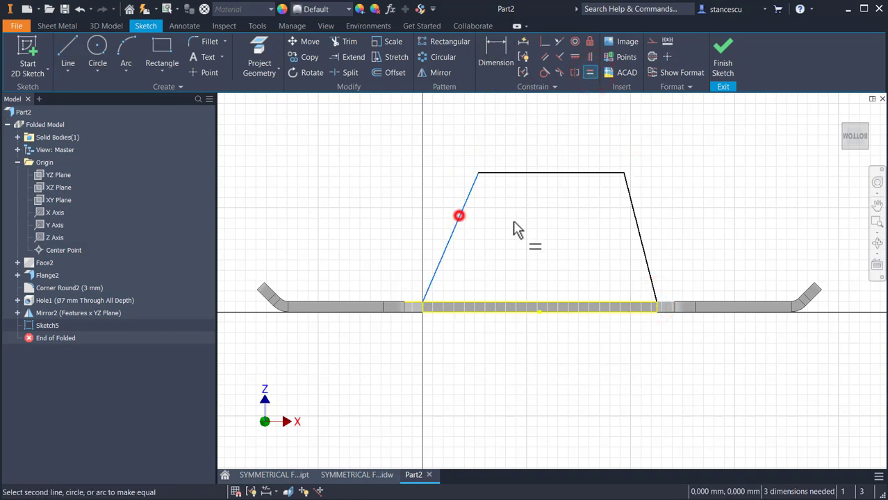
click(635, 233)
- Dimension the trapezoid with a 120° side angle and a 27 mm height
click(496, 53)
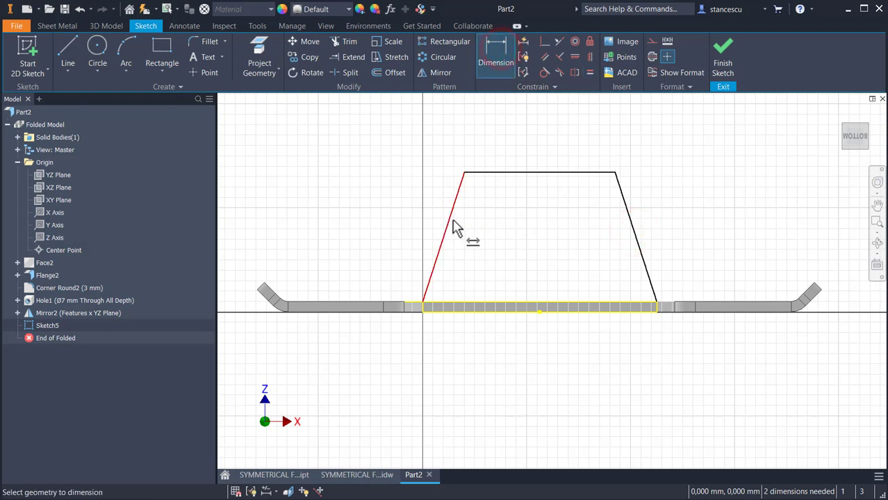
click(453, 218)
click(461, 303)
click(366, 223)
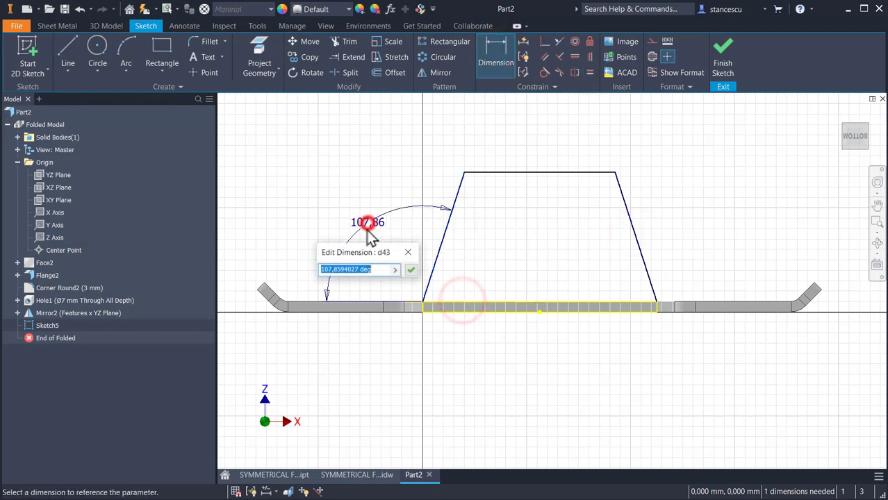
text(1)
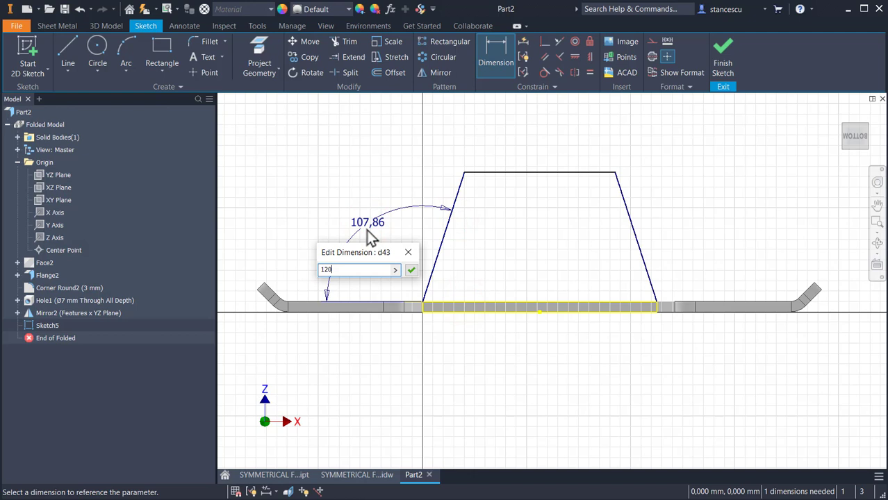
text(20)
key(Return)
click(537, 181)
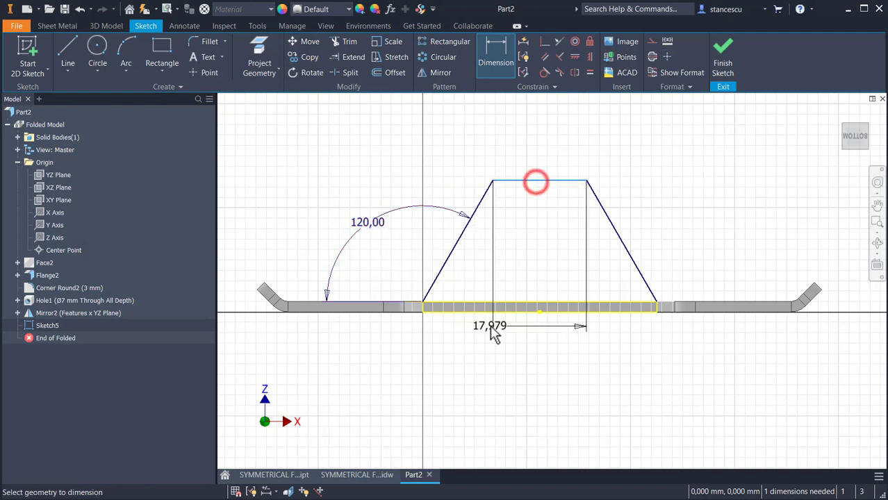
click(489, 314)
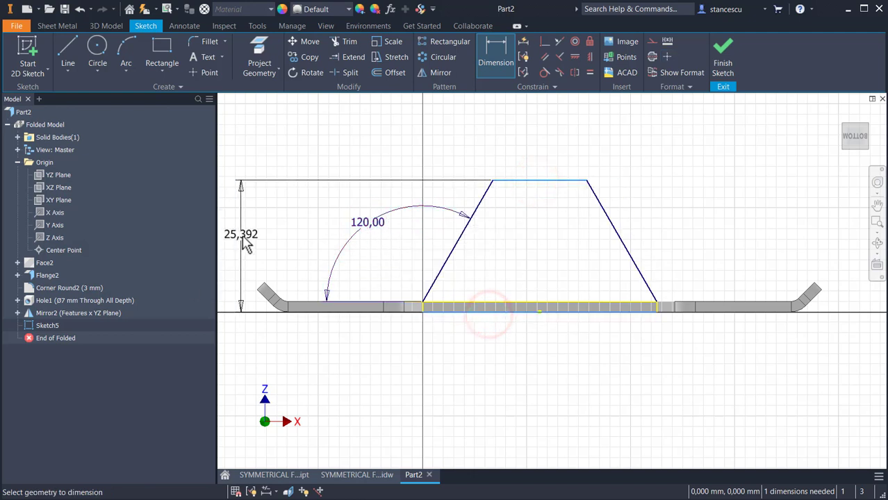
middle_drag(243, 237, 293, 244)
click(289, 236)
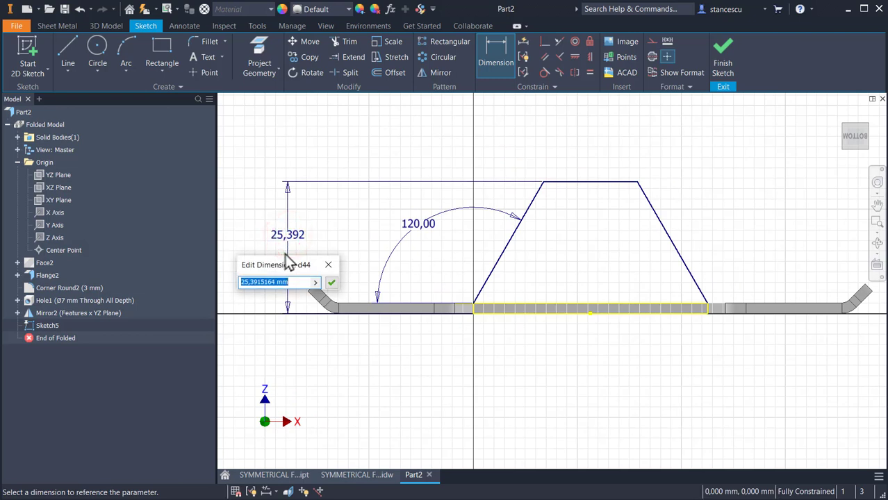
text(27)
key(Return)
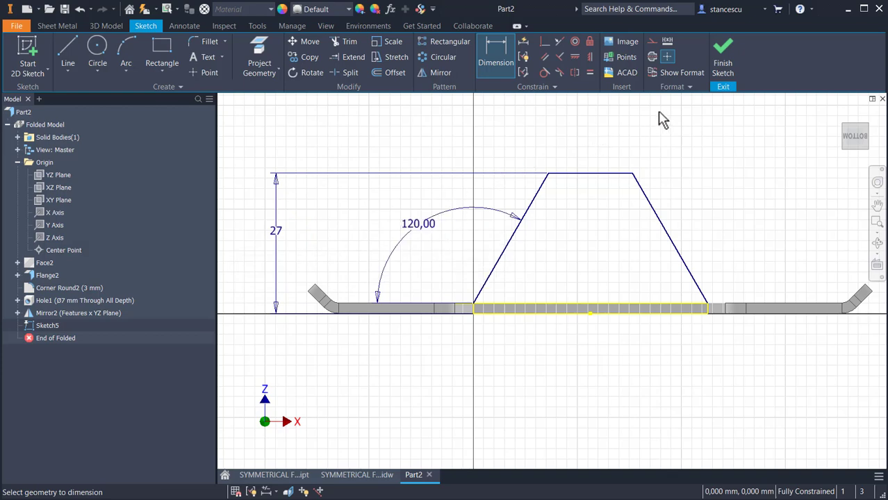
- Finish Sketch5 and make the trapezoid a raised Face3 with flipped offset direction, then fit the view
click(723, 59)
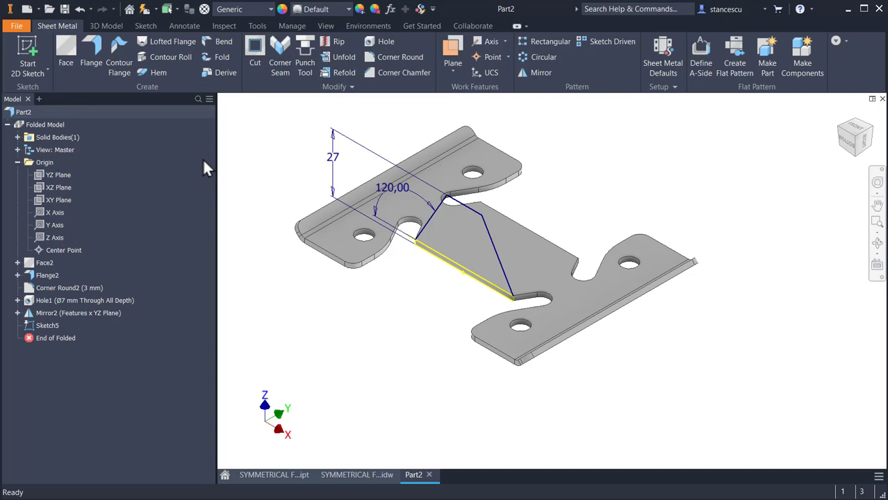
click(65, 53)
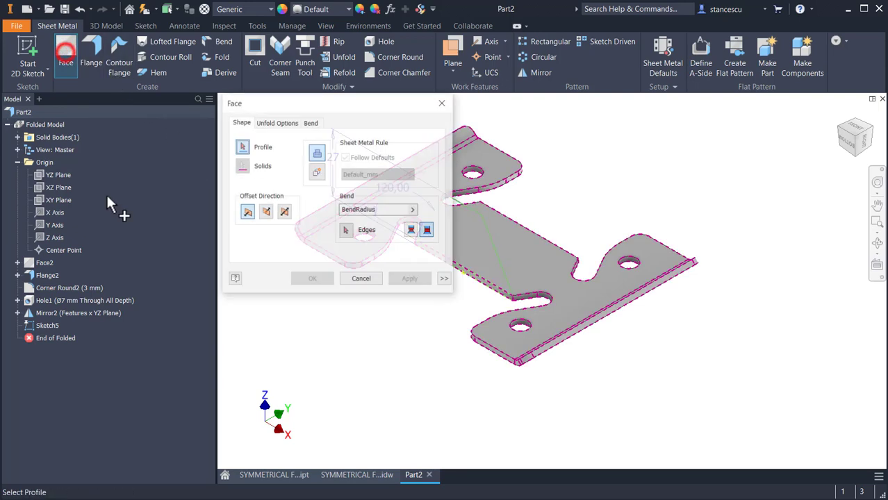
click(474, 253)
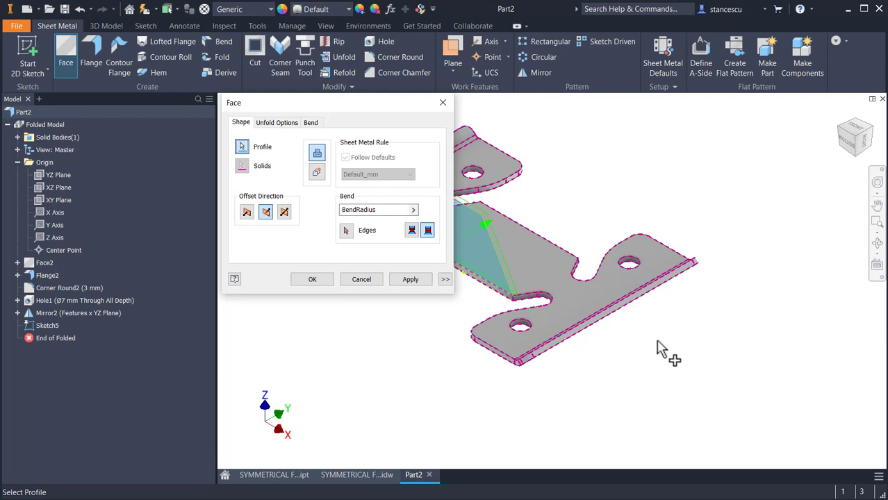
scroll(486, 230, up, 5)
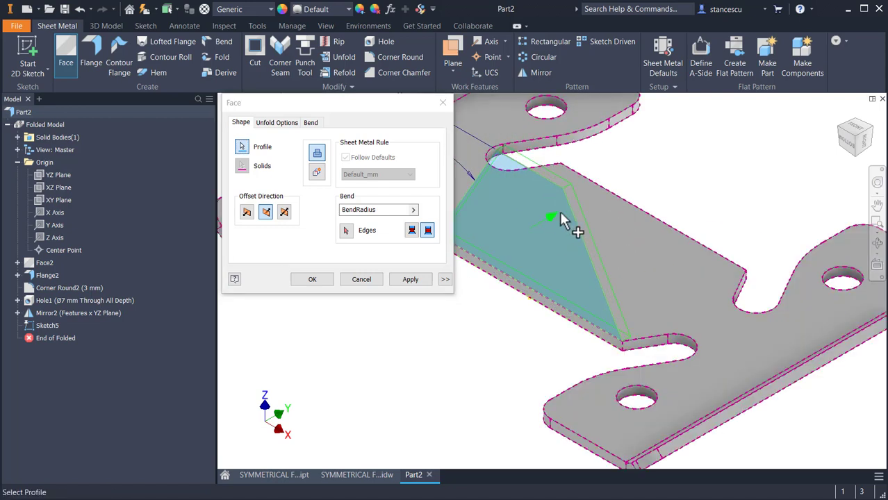
click(247, 213)
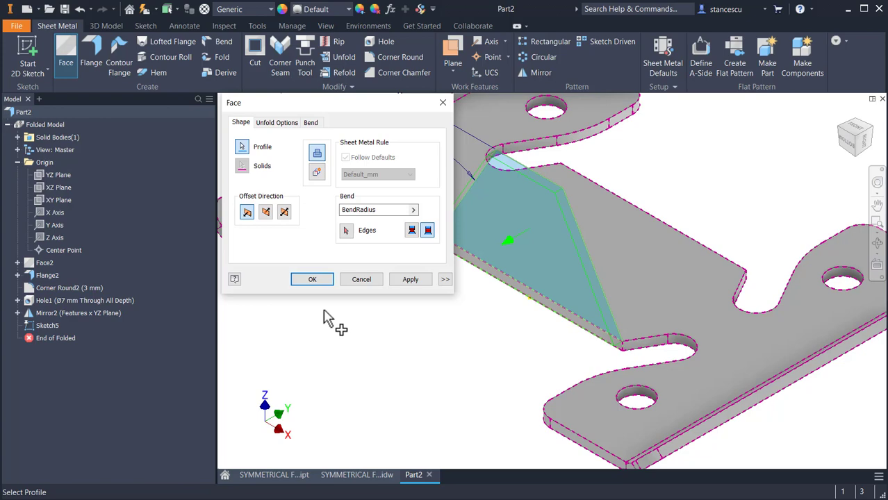
click(314, 280)
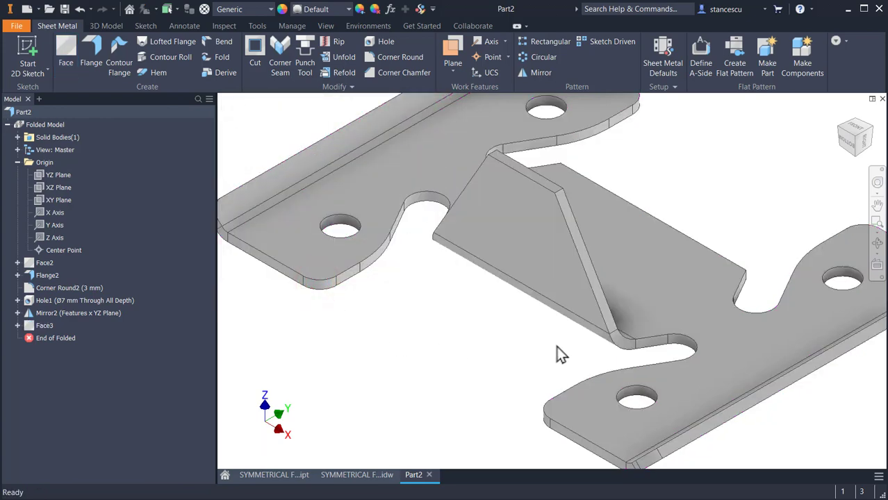
mouse_move(561, 355)
shift+middle_down()
mouse_move(492, 358)
mouse_move(547, 327)
mouse_move(547, 302)
mouse_move(532, 351)
mouse_move(588, 331)
mouse_move(575, 357)
shift+middle_up()
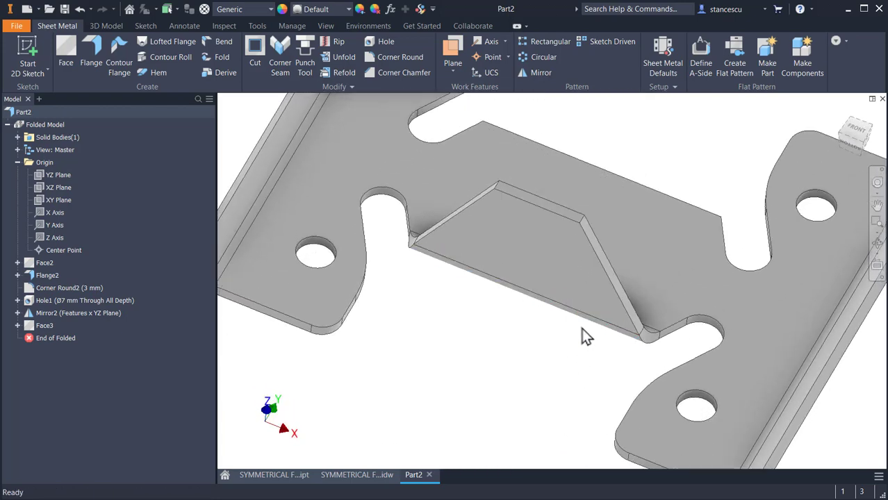
key(Home)
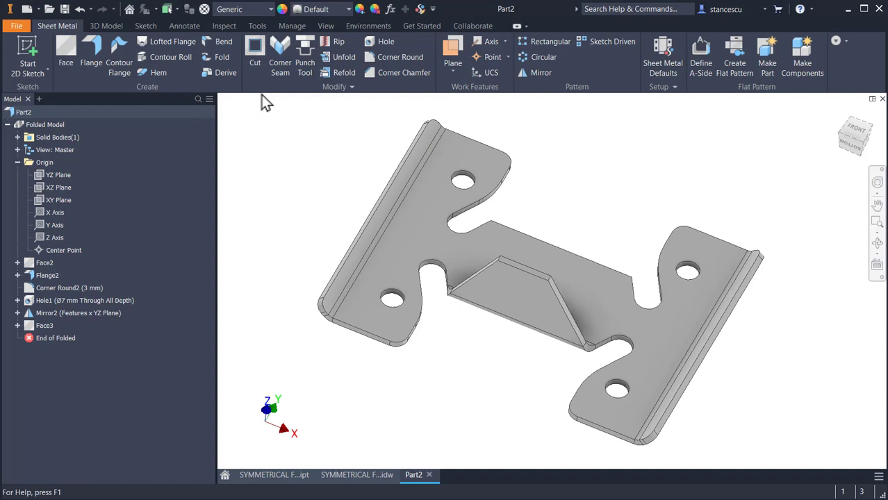
- Round the raised face's two top corners with a 3 mm corner round
click(397, 59)
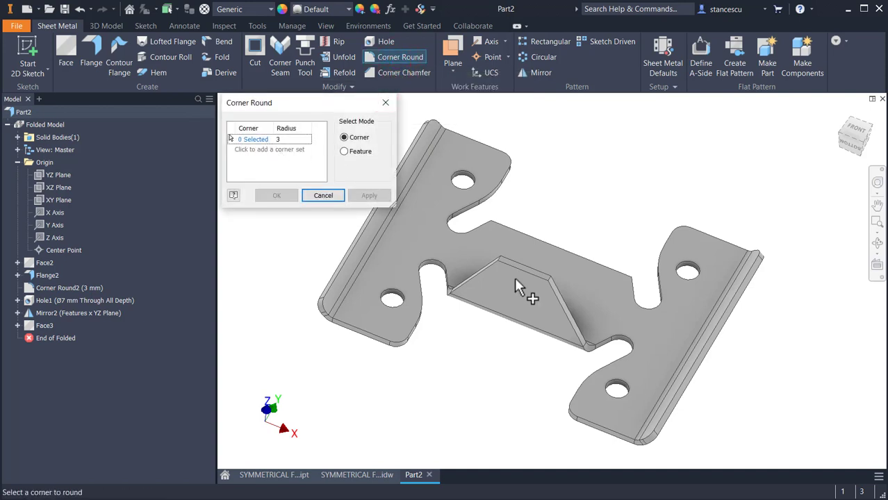
scroll(514, 277, down, 4)
click(487, 241)
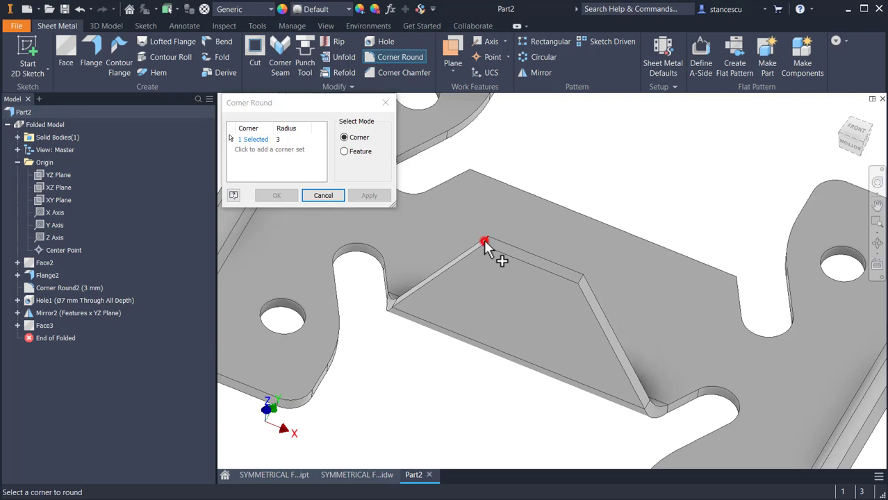
click(580, 280)
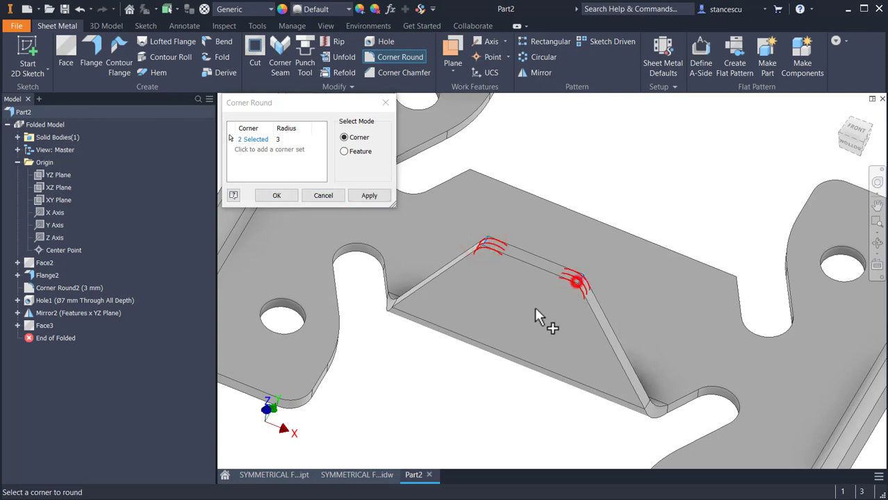
click(286, 195)
click(282, 195)
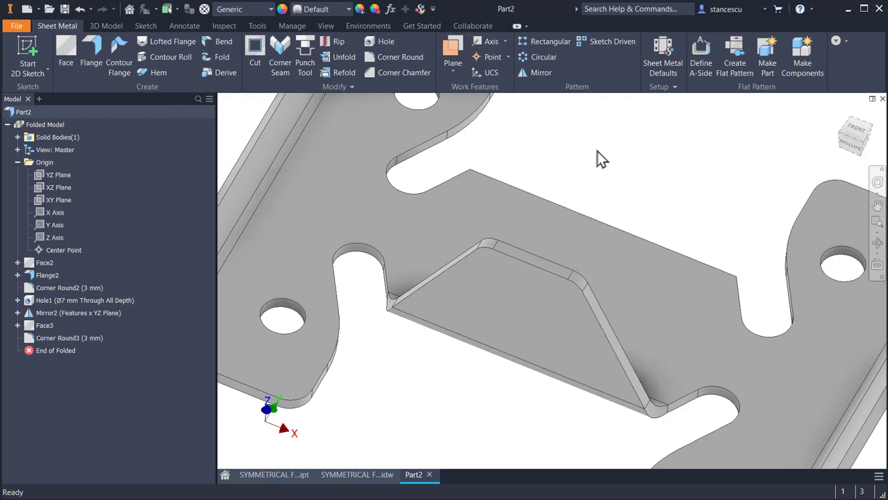
- Start a sketch on the raised face and place a point on the trapezoid
click(515, 302)
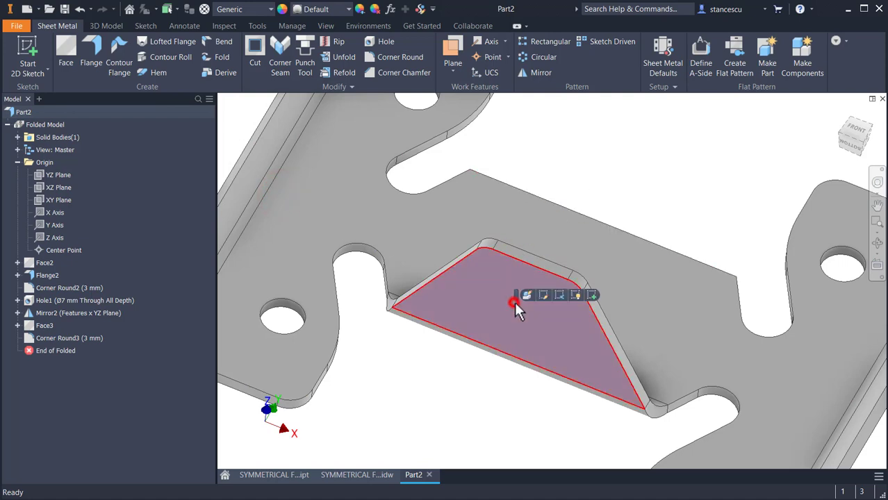
click(590, 294)
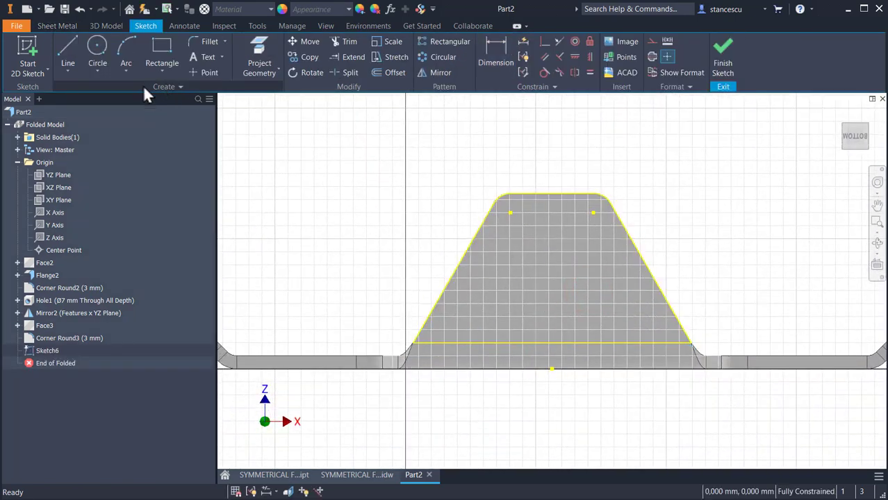
click(208, 72)
click(578, 266)
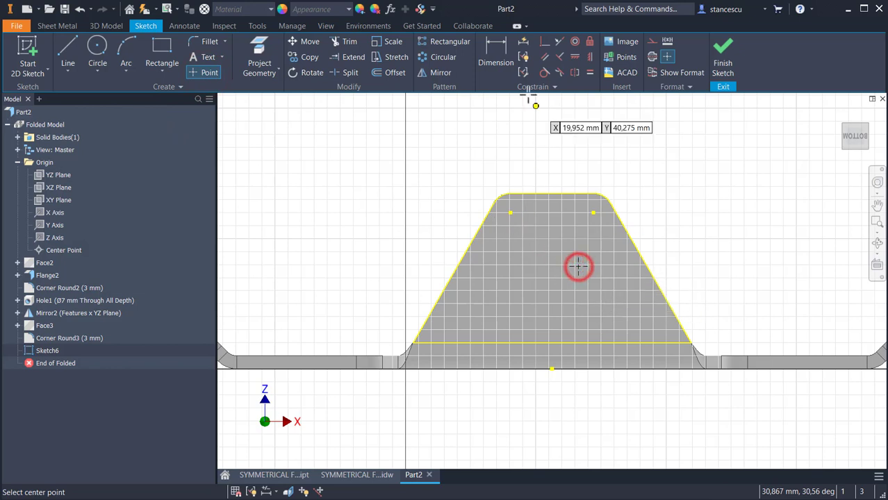
- Dimension the point 3 mm horizontally and 15 mm above the bottom edge
click(496, 46)
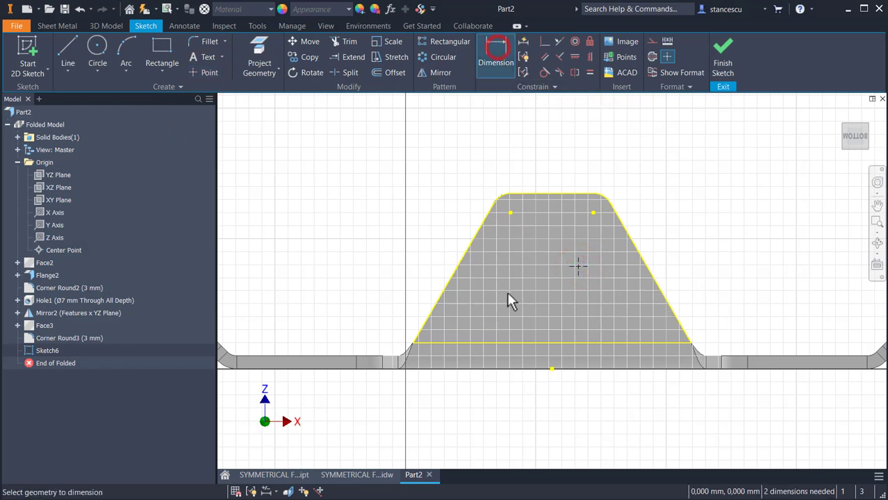
click(577, 264)
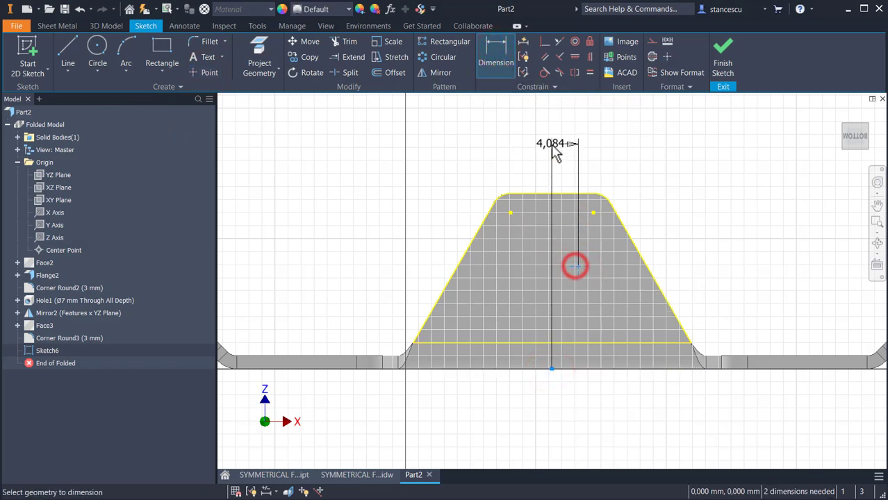
click(551, 146)
text(3)
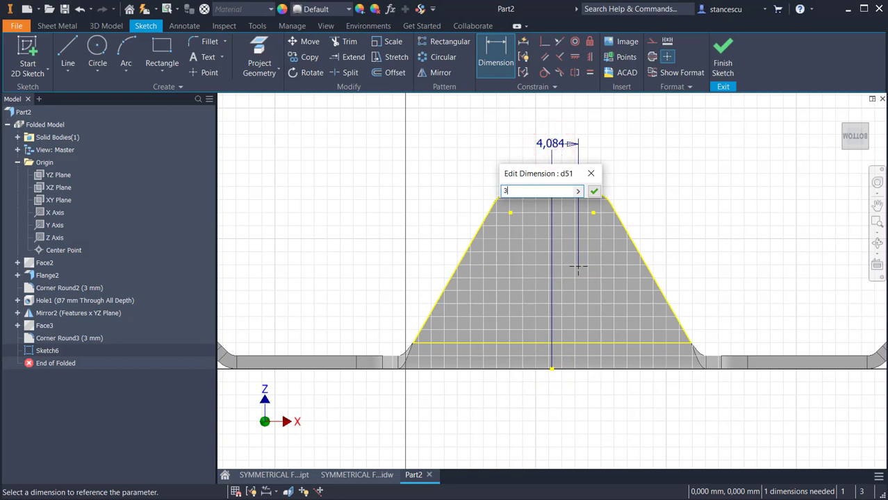
key(Return)
click(570, 267)
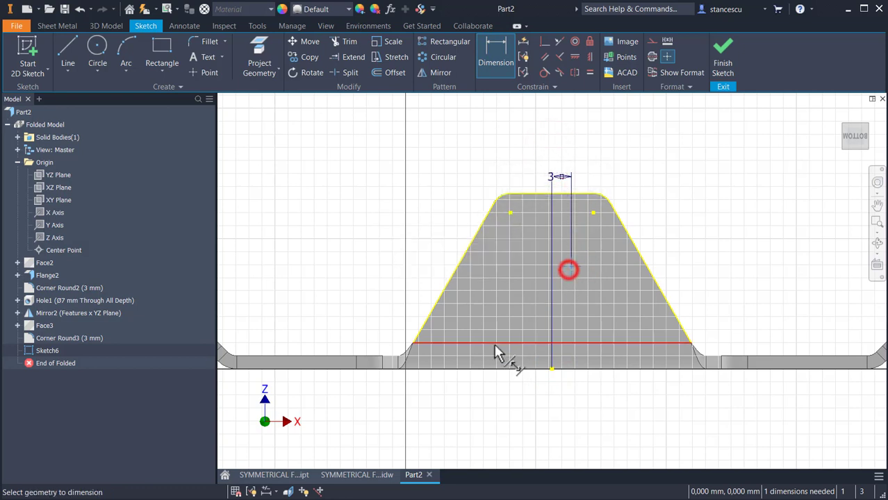
click(497, 370)
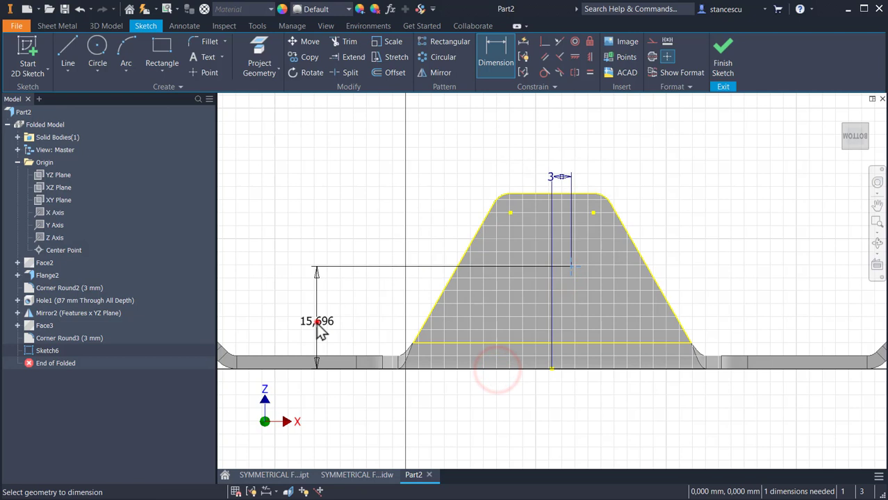
click(317, 321)
text(1)
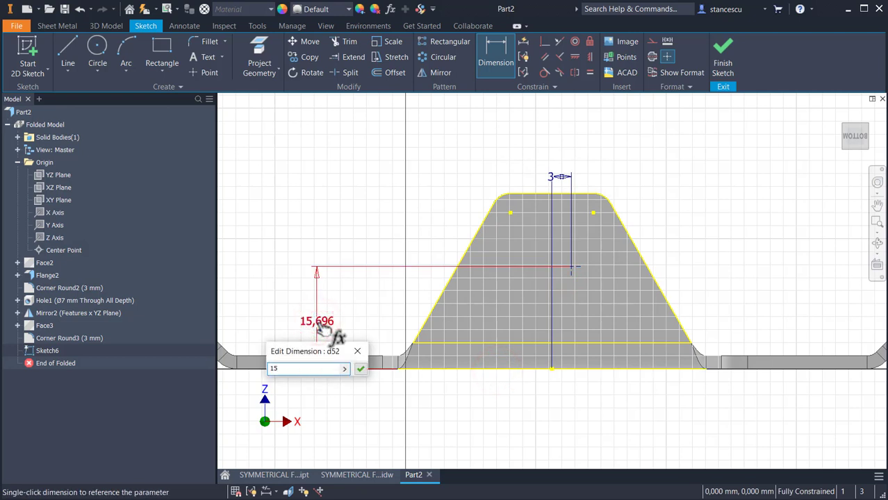
text(5)
key(Return)
- Check the hole position against the SYMMETRICAL FORK drawing, then finish the sketch
click(358, 475)
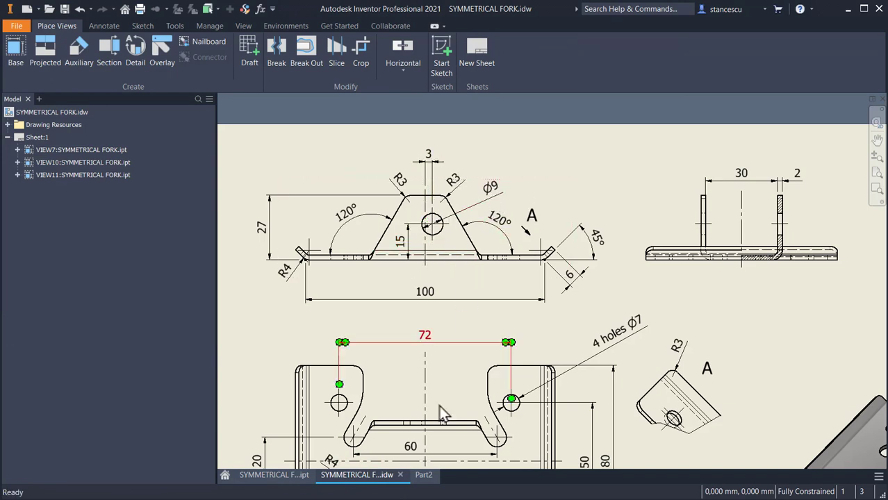
click(425, 477)
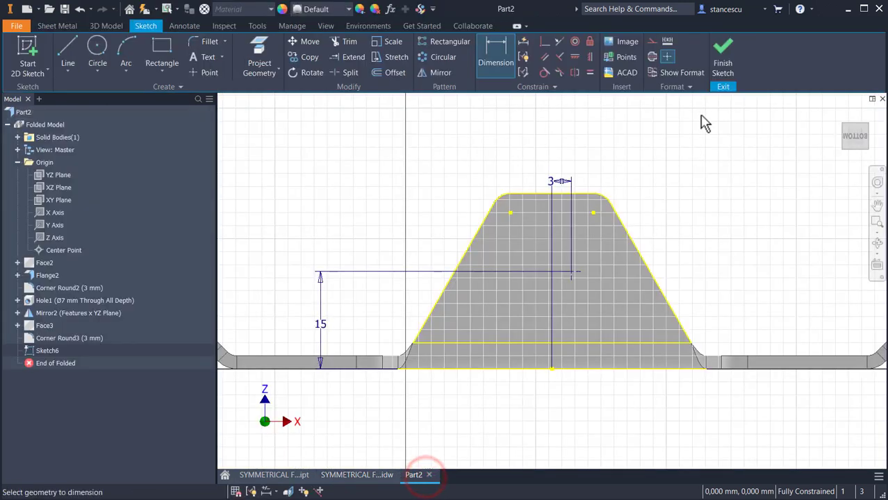
click(721, 62)
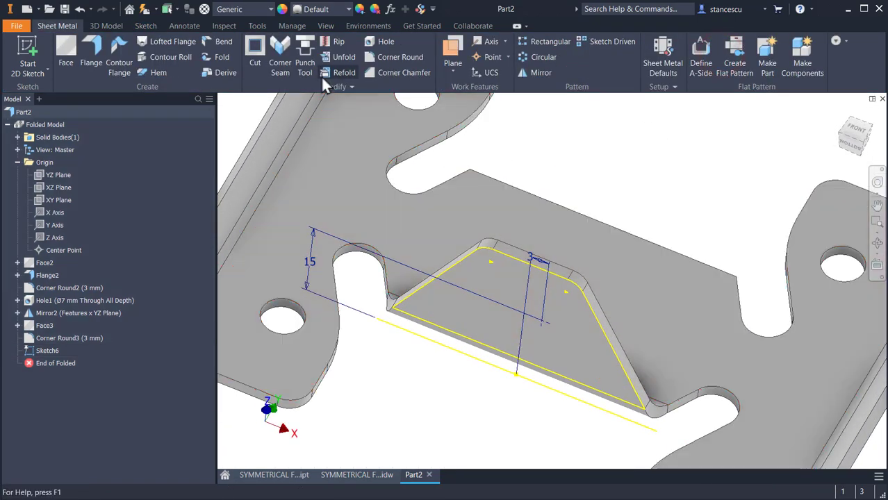
- Cut a Ø9 mm Through All hole at the sketched point
click(373, 43)
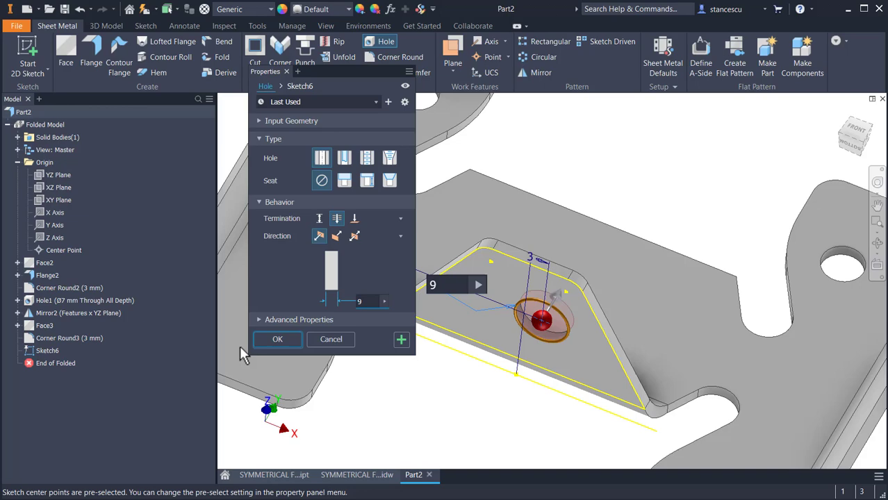
click(272, 339)
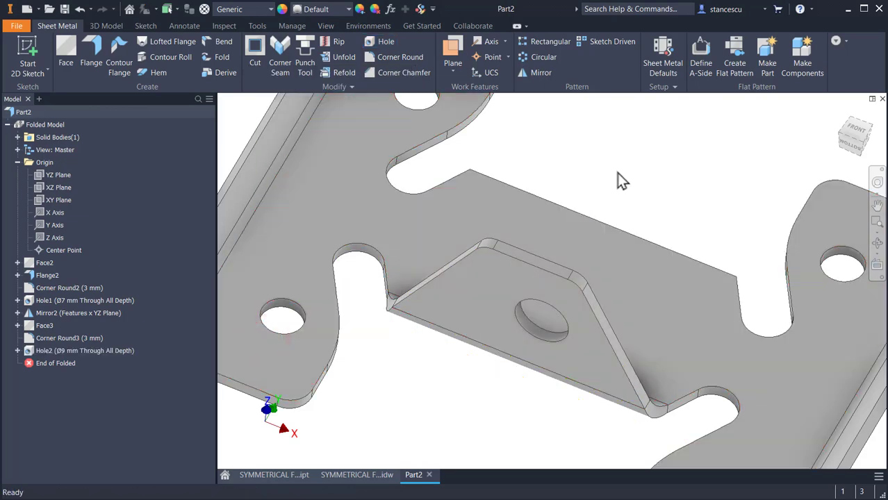
scroll(588, 288, down, 2)
scroll(592, 228, down, 3)
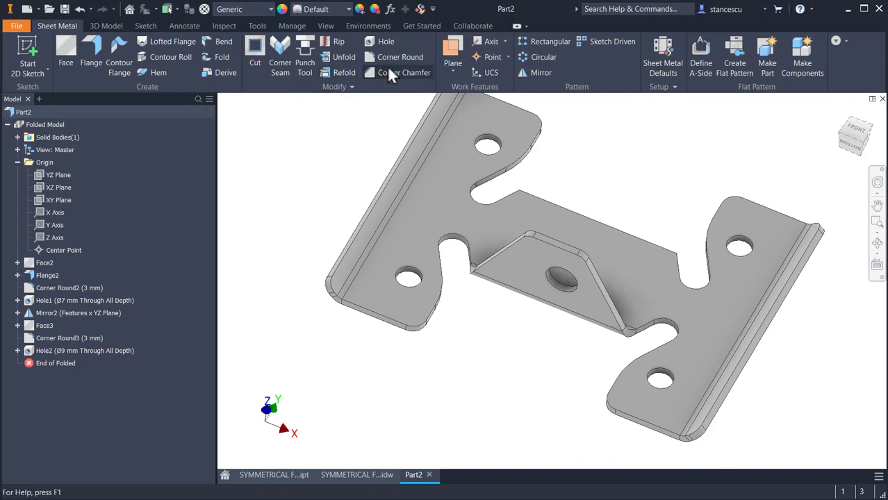
- Mirror Face3, Corner Round3 and Hole2 across the XZ Plane, then return to the home view
click(530, 72)
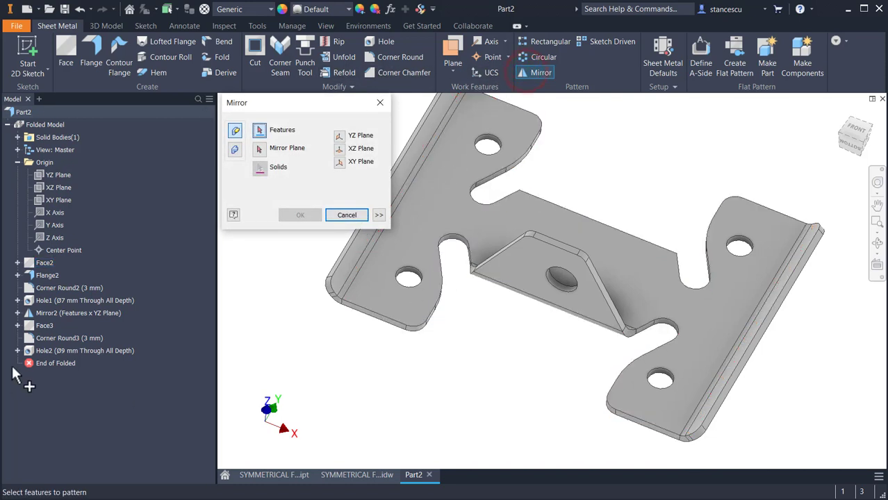
click(39, 332)
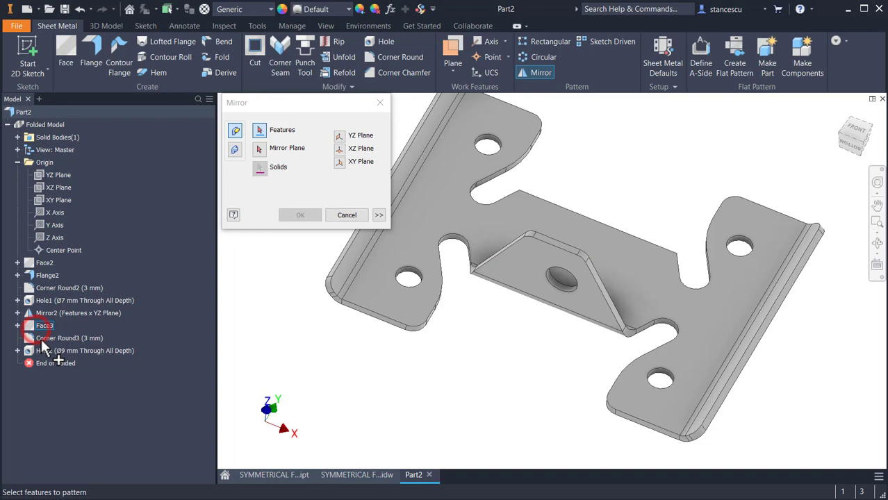
click(43, 326)
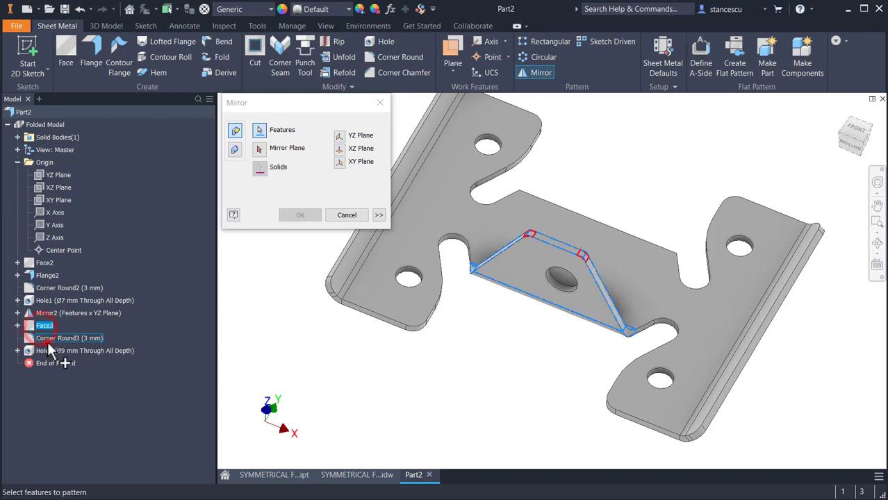
click(49, 340)
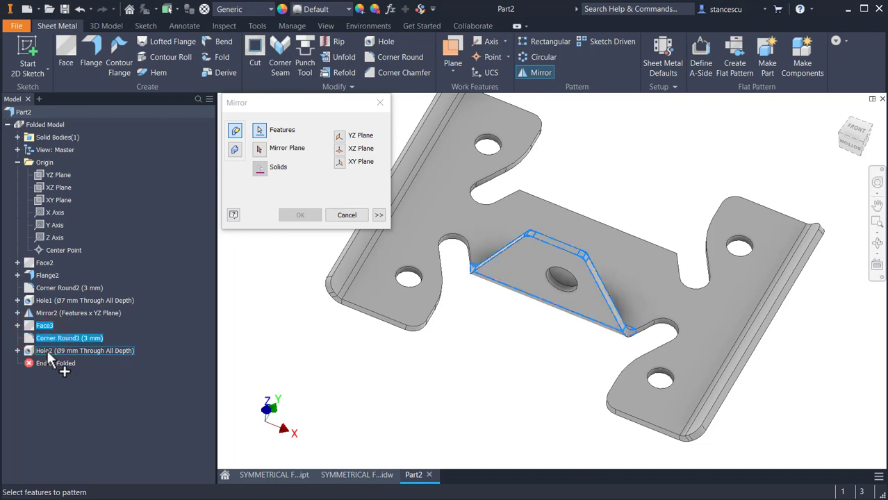
click(49, 352)
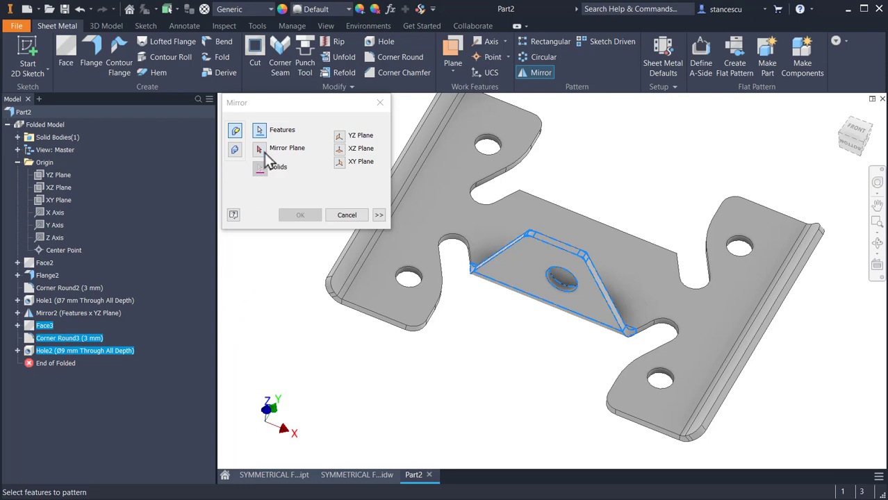
click(261, 150)
click(56, 188)
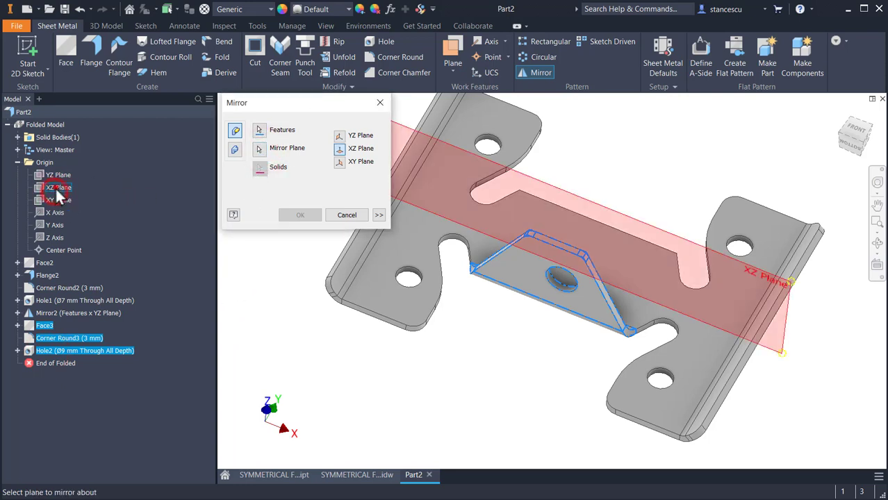
click(299, 217)
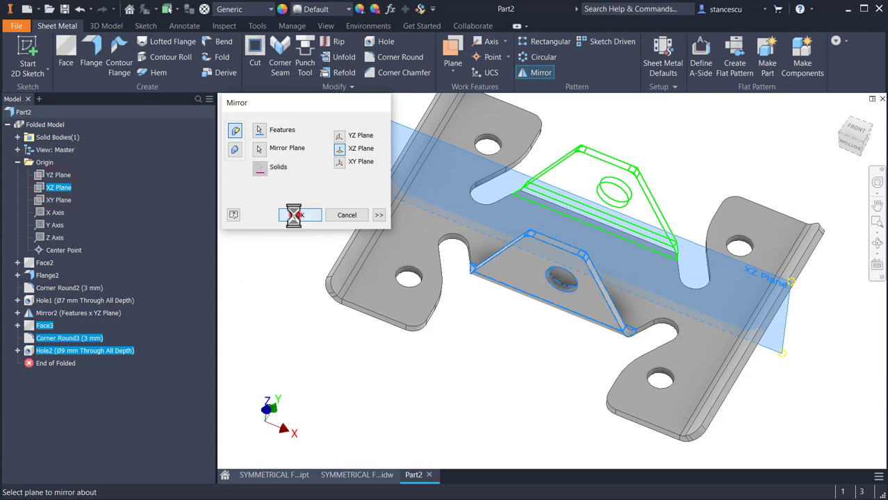
key(F6)
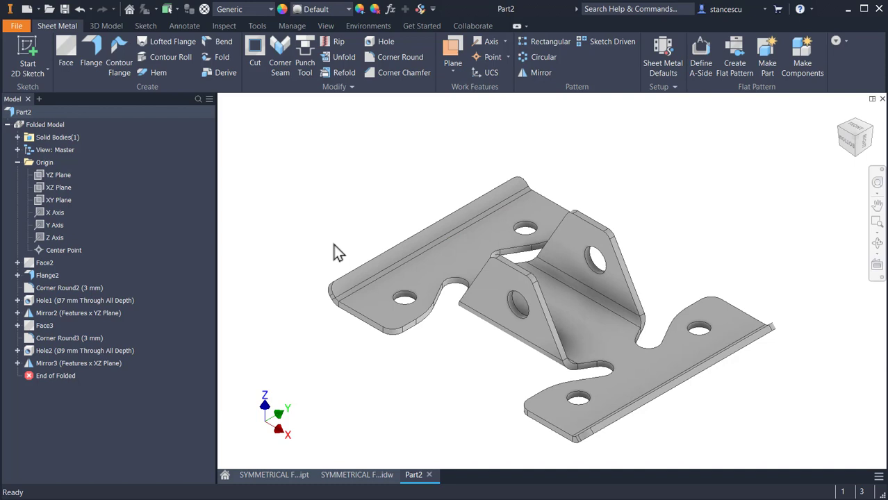
- Set the part material to Steel, Carbon
click(259, 10)
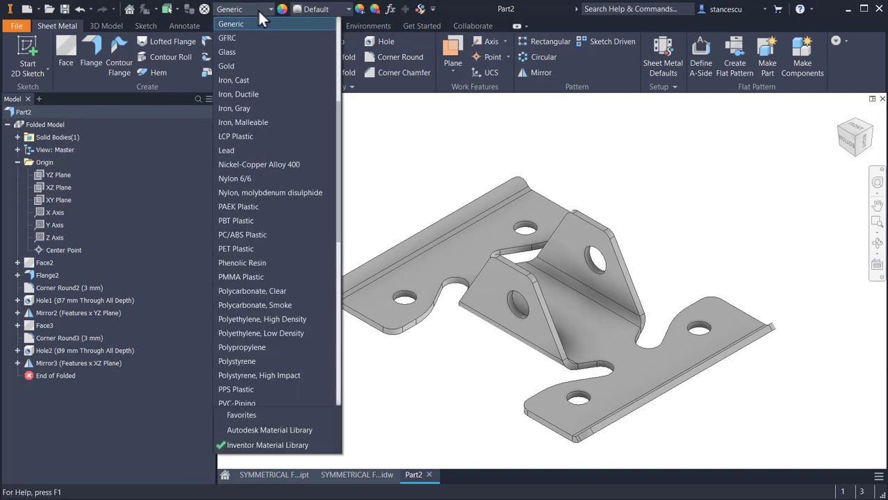
scroll(251, 257, down, 8)
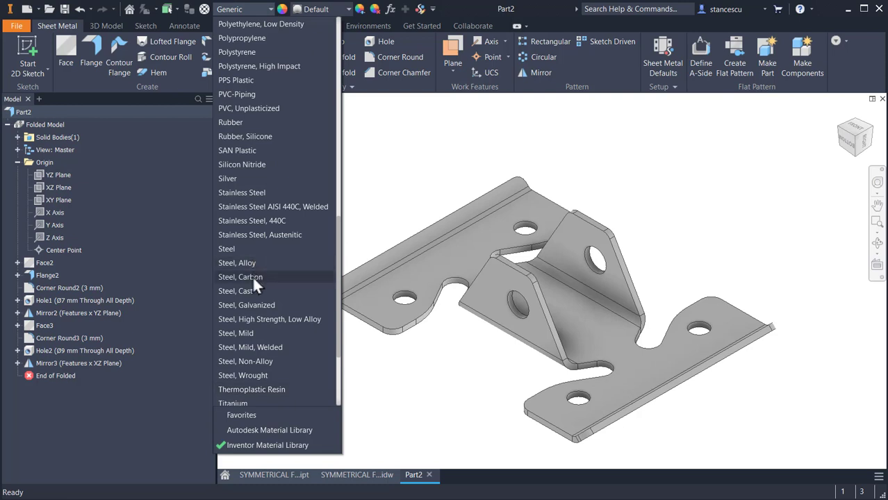
click(252, 276)
- Override the part's appearance to Steel - Polished
click(324, 9)
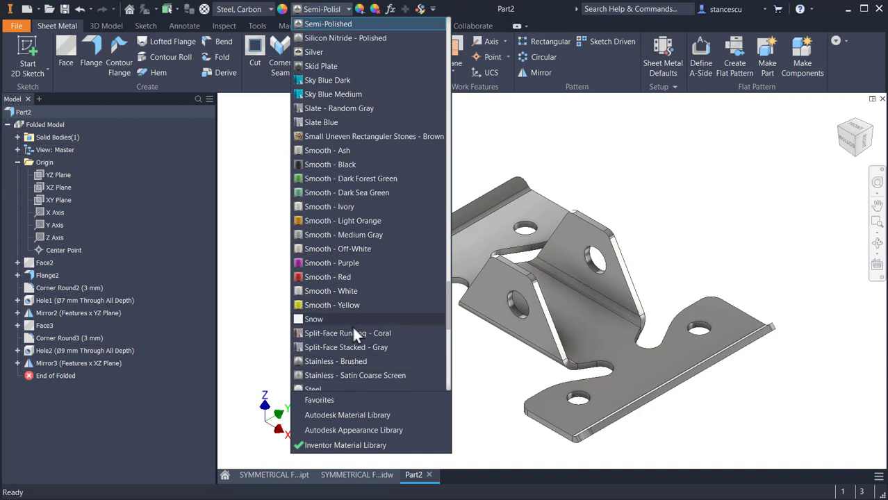
scroll(353, 333, down, 3)
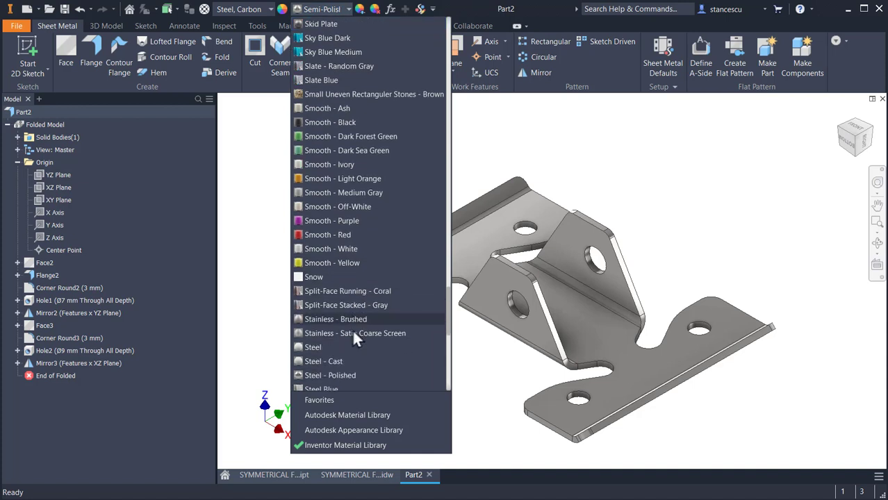
click(335, 376)
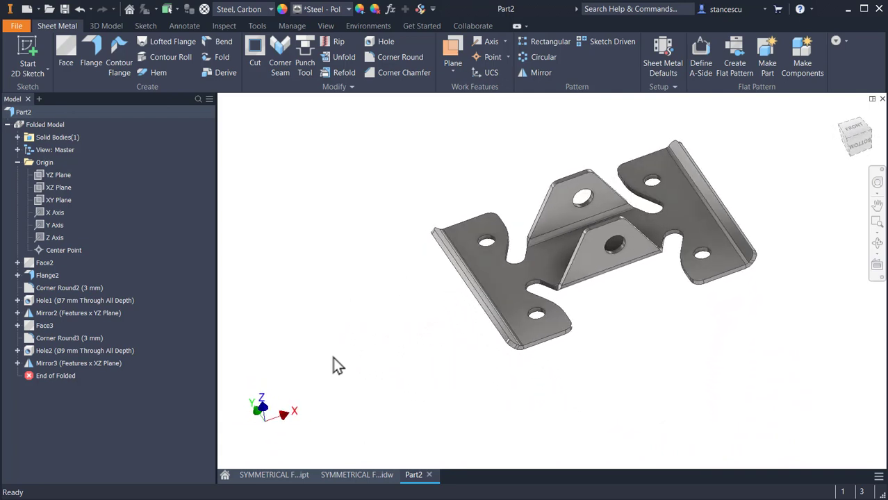
- Calculate Part2's physical properties: mass 0.111 kg, volume 14169.979 mm³
key(F6)
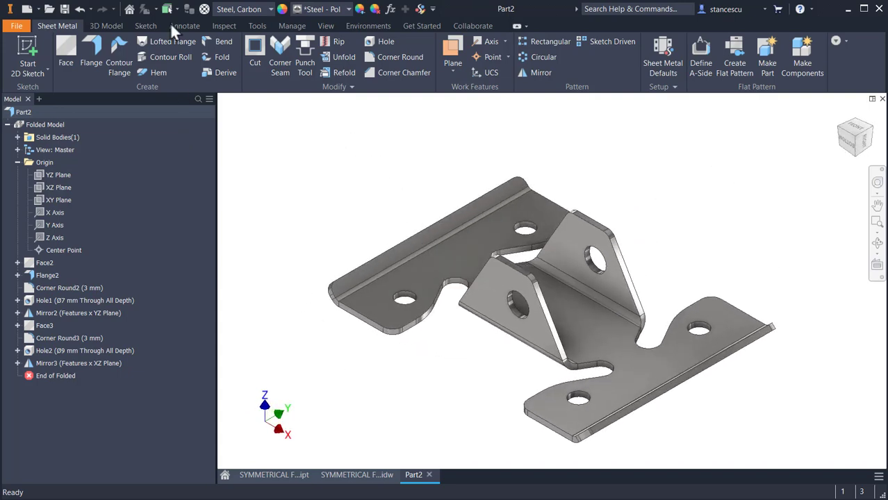
right_click(21, 112)
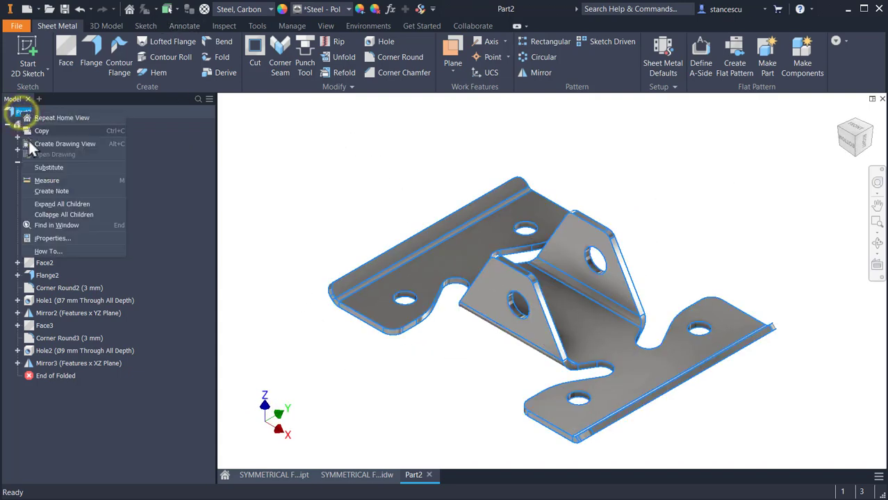
click(60, 237)
click(479, 81)
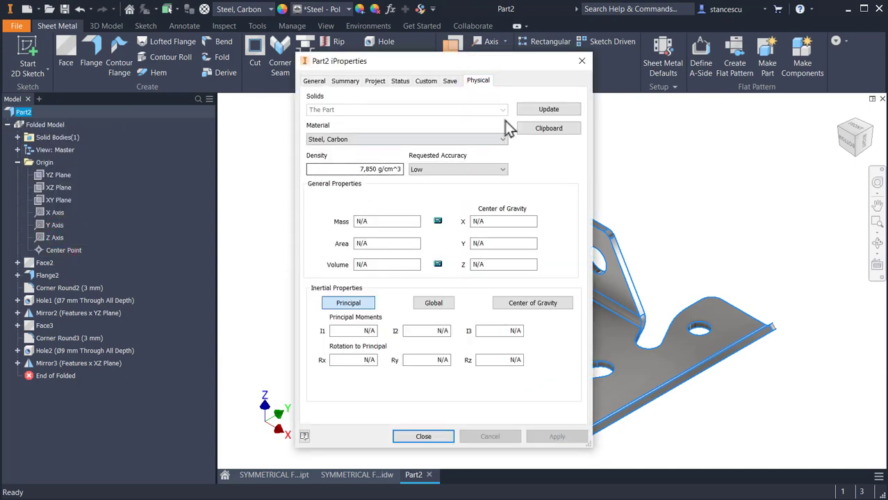
click(540, 110)
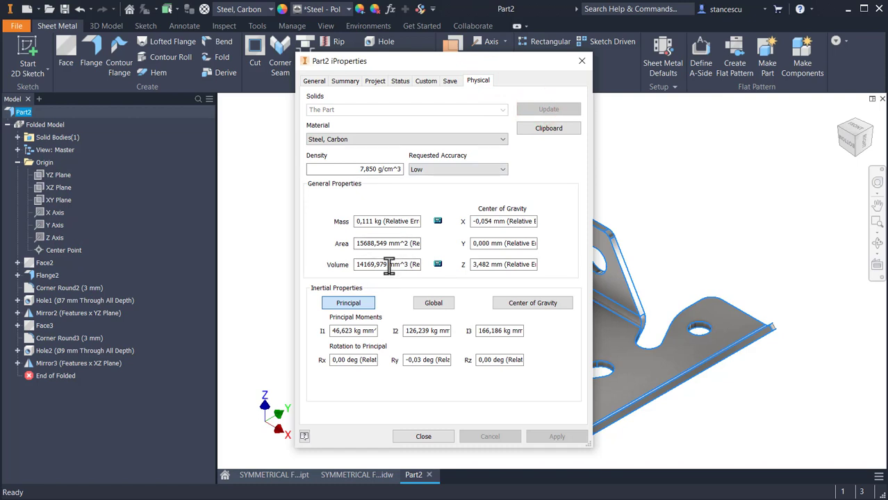
- Copy the 14169.979 mm³ volume value and close iProperties
drag(409, 265, 316, 281)
key(ctrl+c)
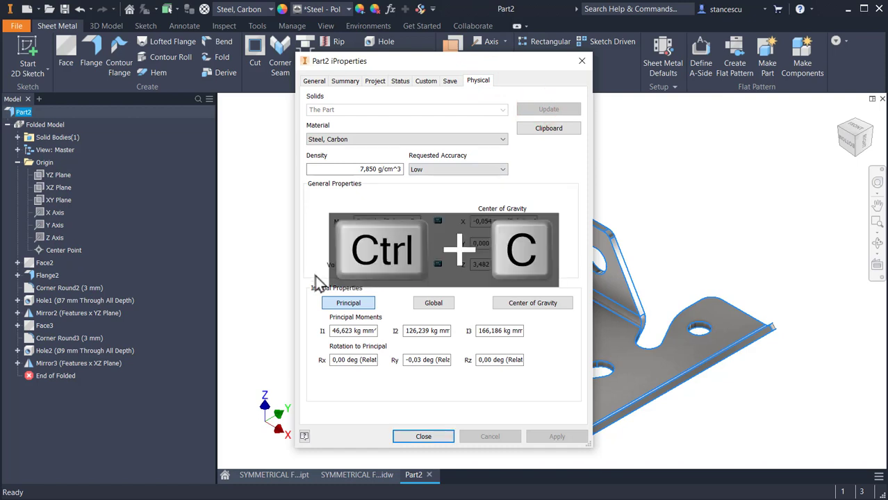
click(402, 437)
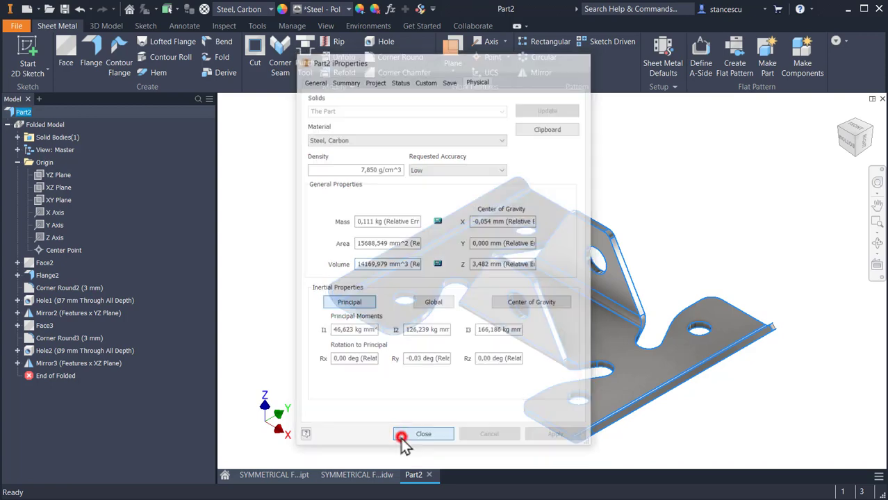
click(370, 476)
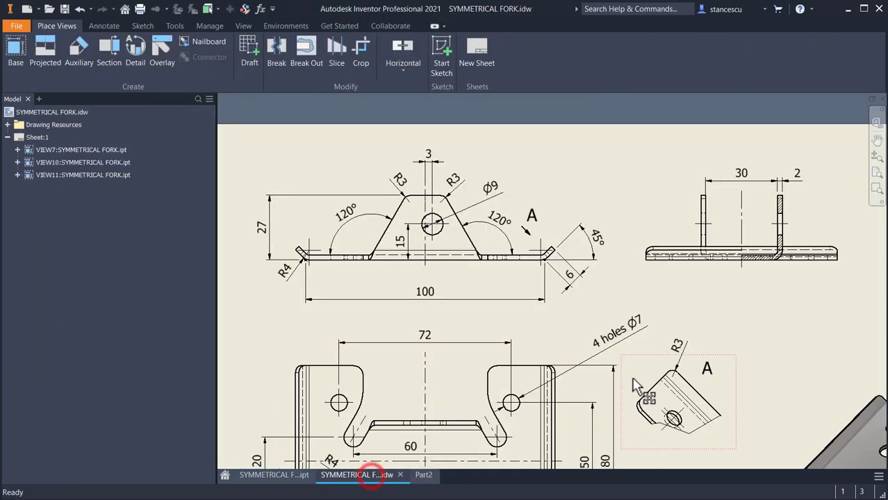
middle_drag(631, 389, 432, 153)
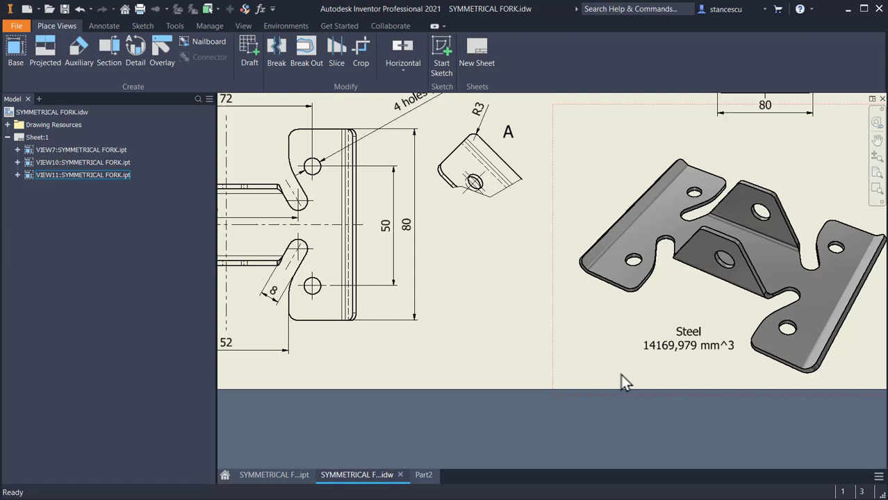
click(105, 27)
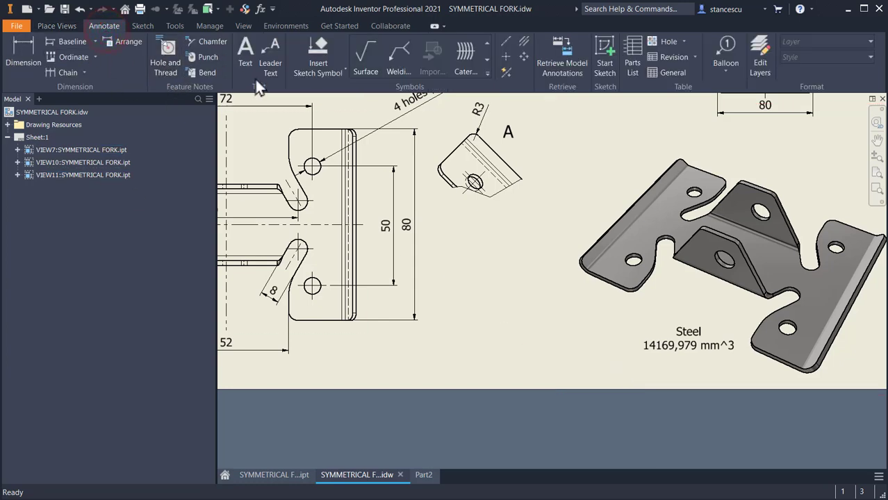
click(247, 56)
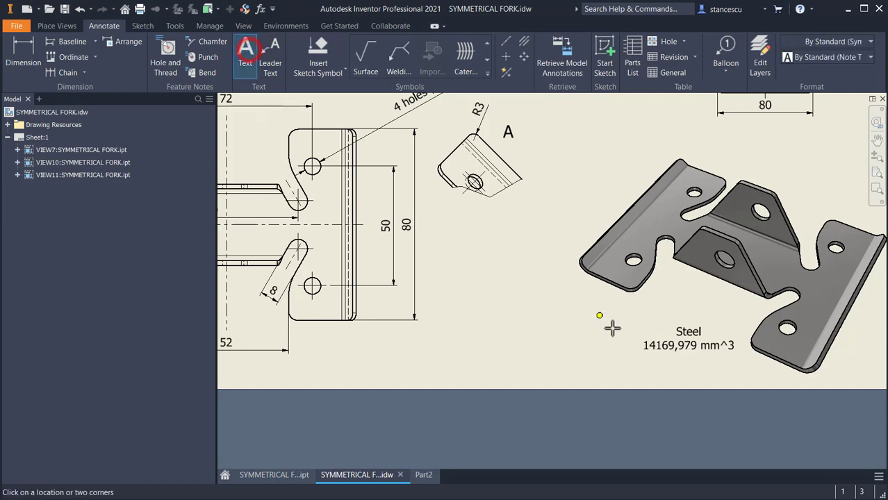
click(646, 368)
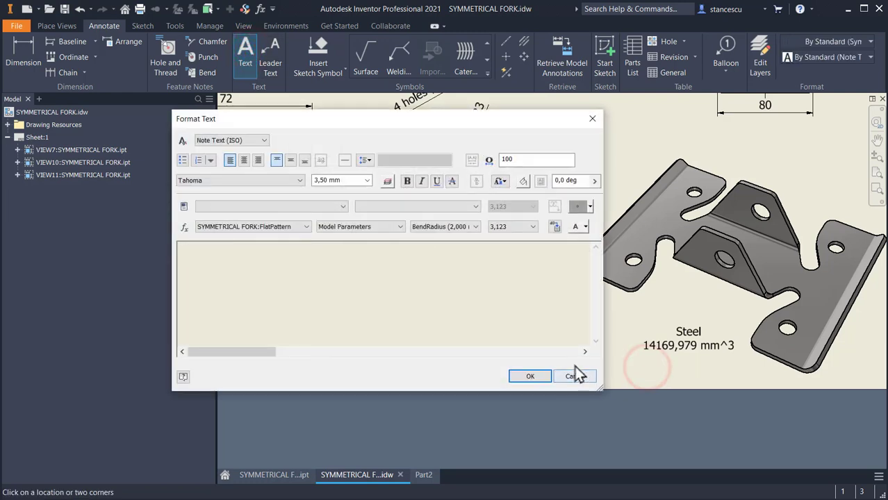
key(ctrl+v)
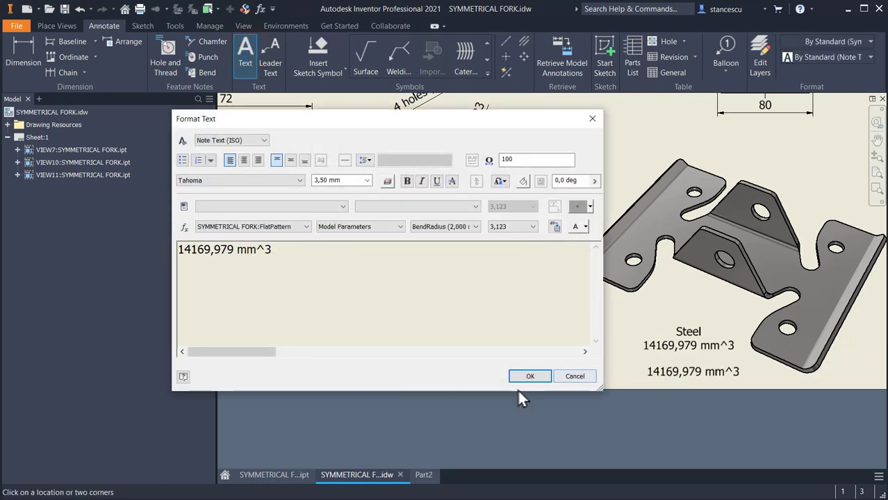
click(528, 376)
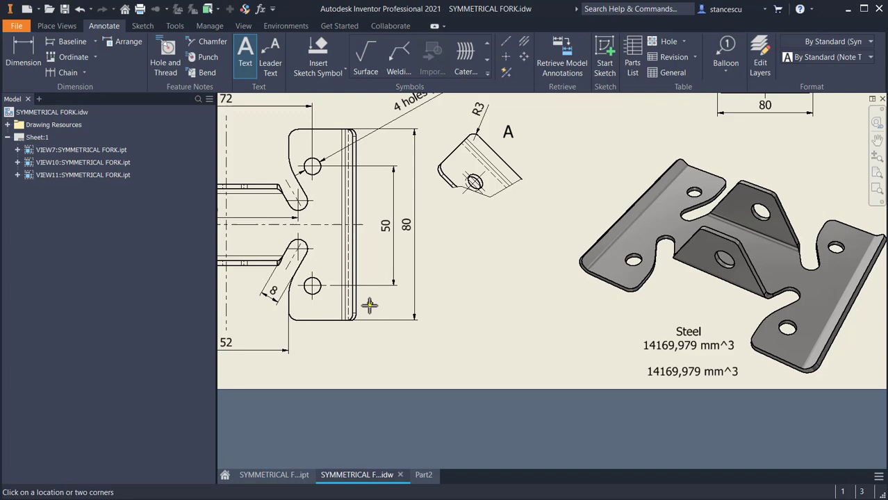
key(ctrl+z)
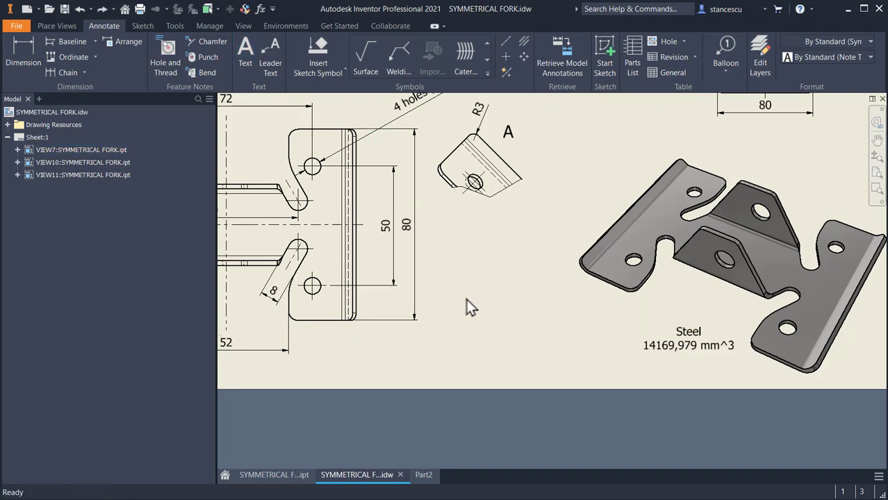
key(Home)
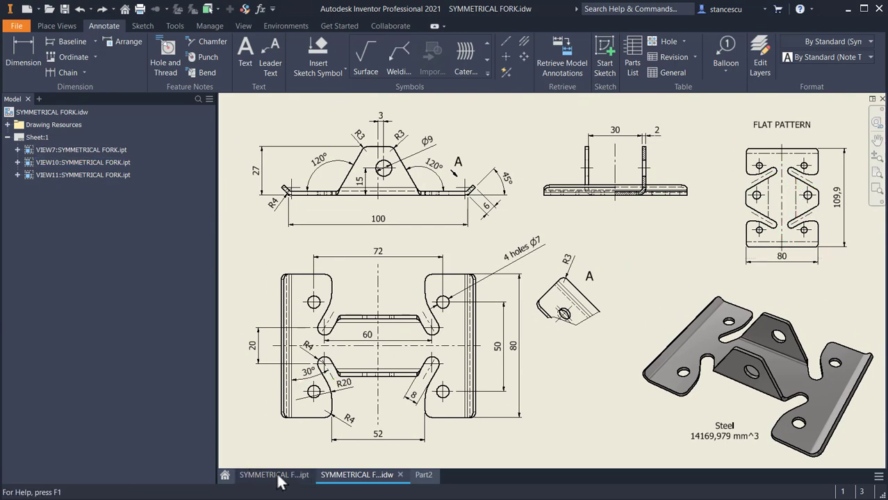
- Return to the Part2 model and create its flat pattern
click(420, 477)
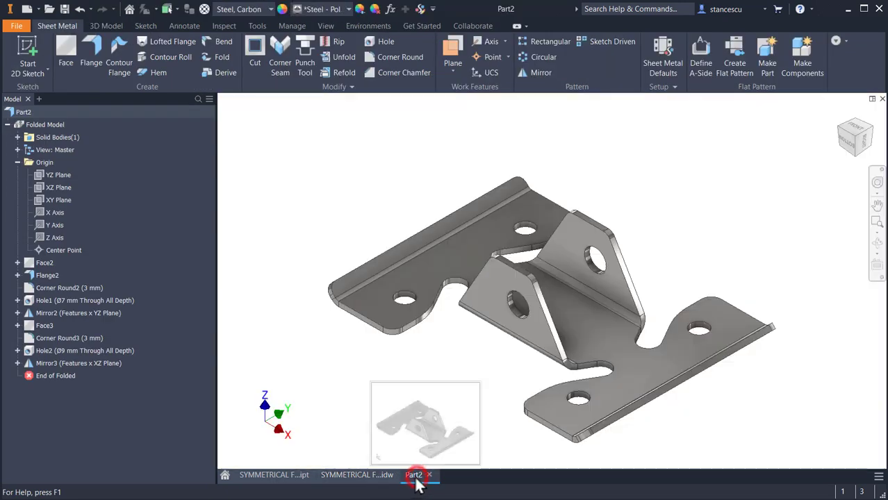
click(311, 193)
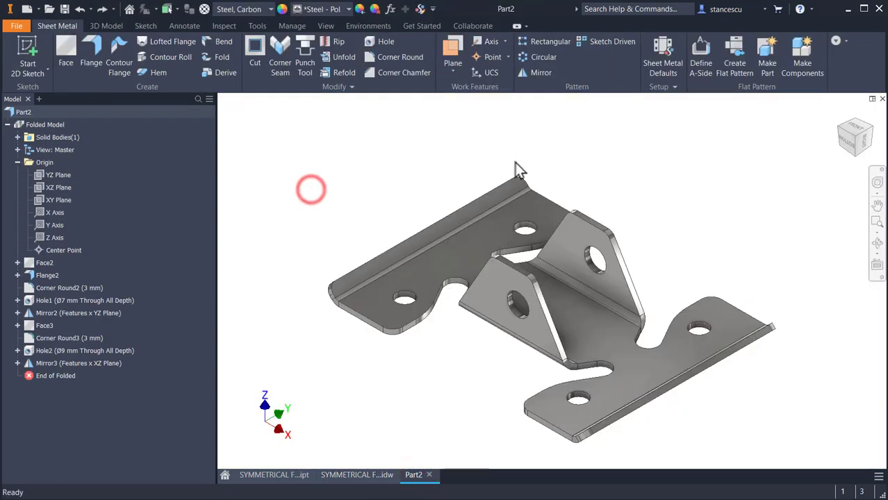
click(737, 58)
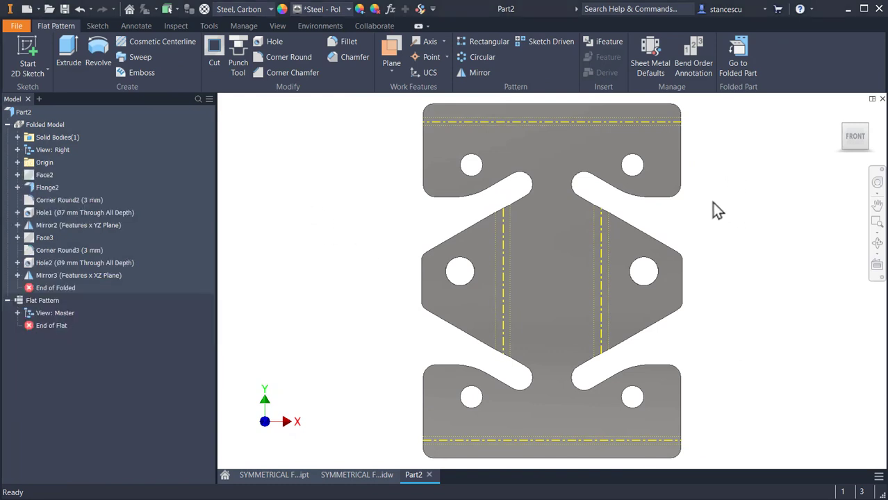
- Start the bend order annotation and renumber the top bend as 1
click(692, 62)
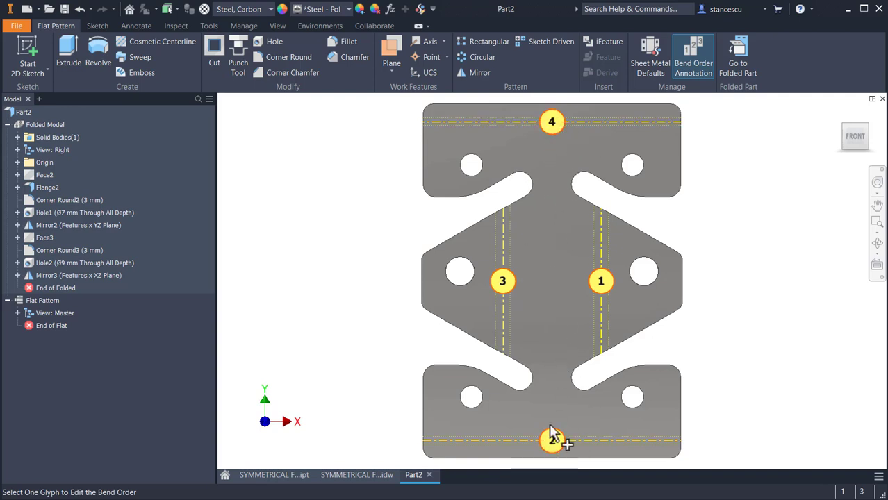
click(307, 165)
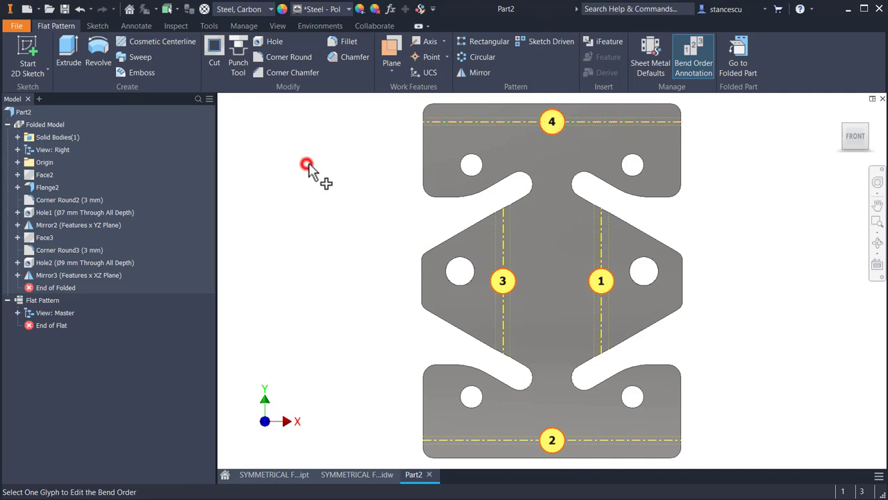
click(553, 124)
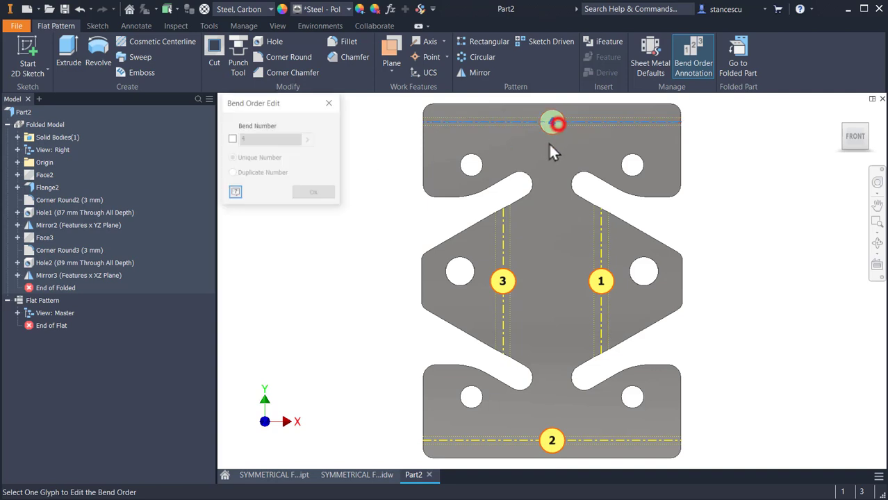
click(233, 139)
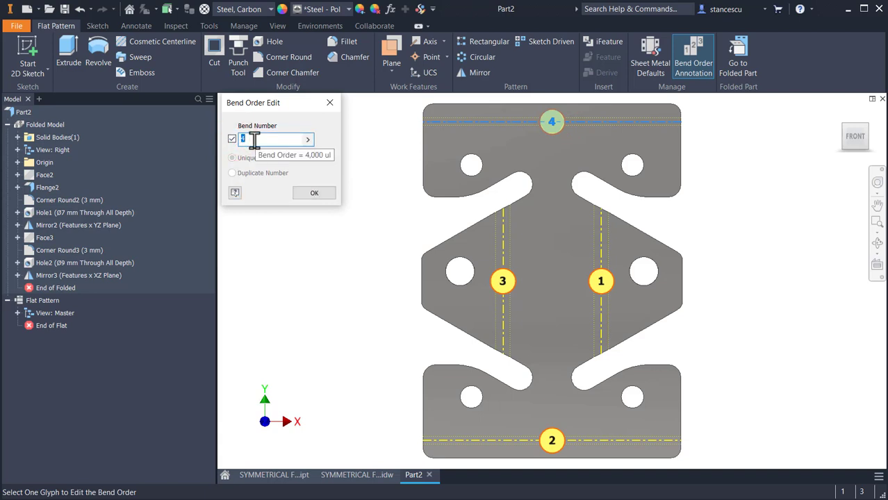
text(1)
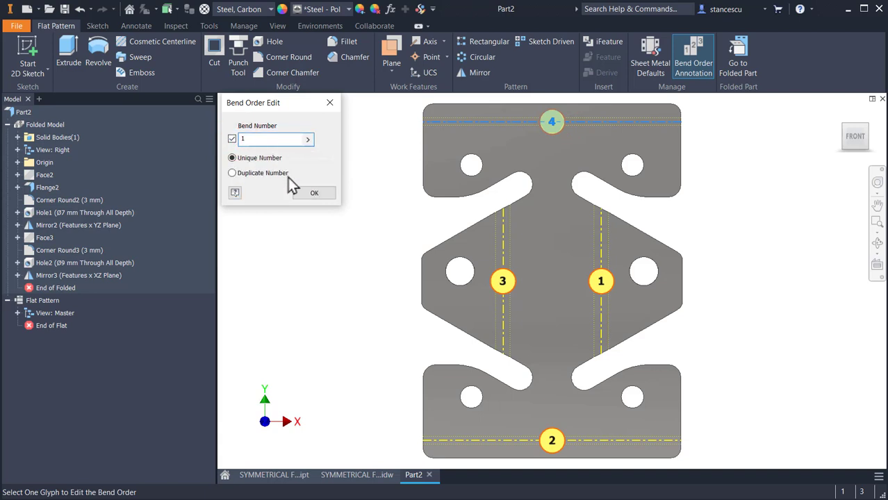
click(315, 194)
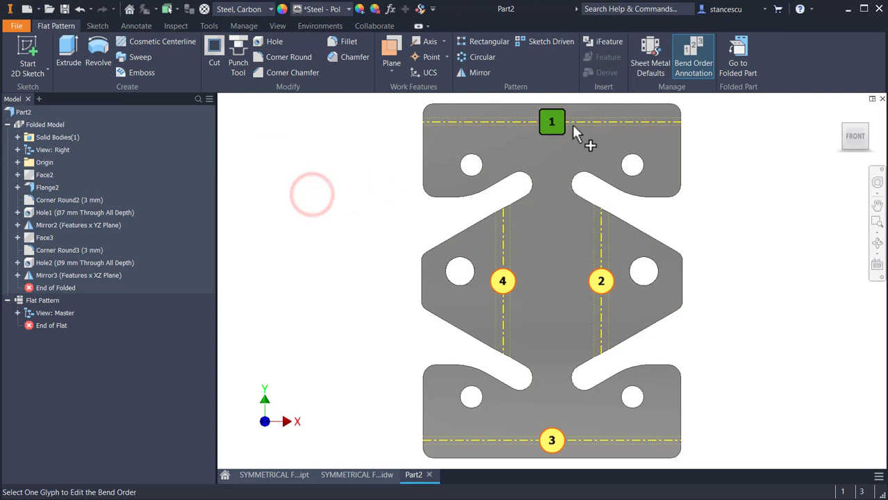
- Renumber the bottom bend as 2 and finish the bend order annotation
click(552, 443)
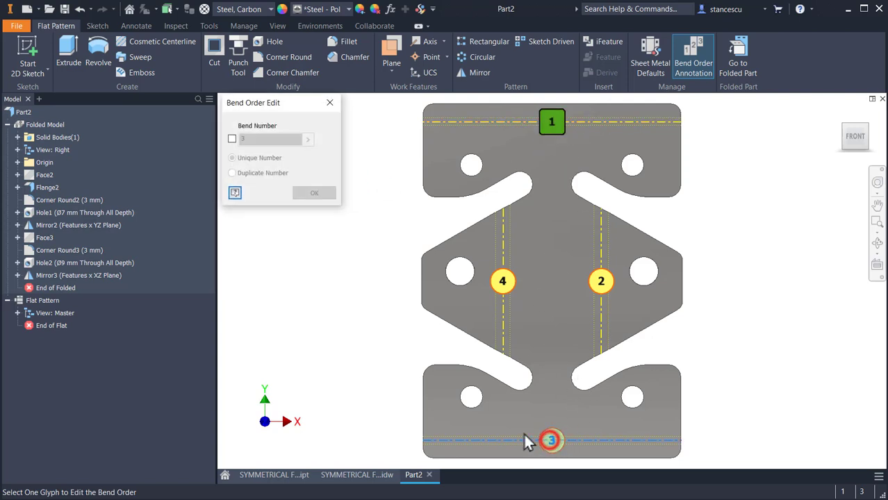
click(233, 140)
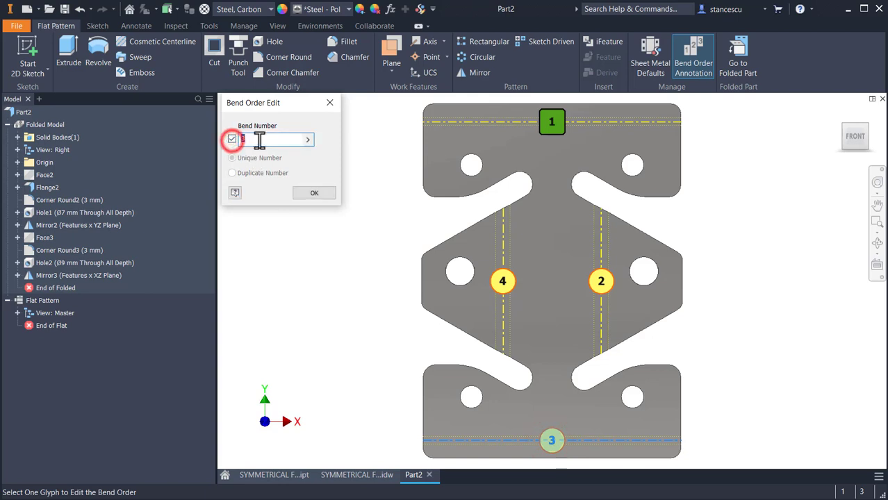
text(2)
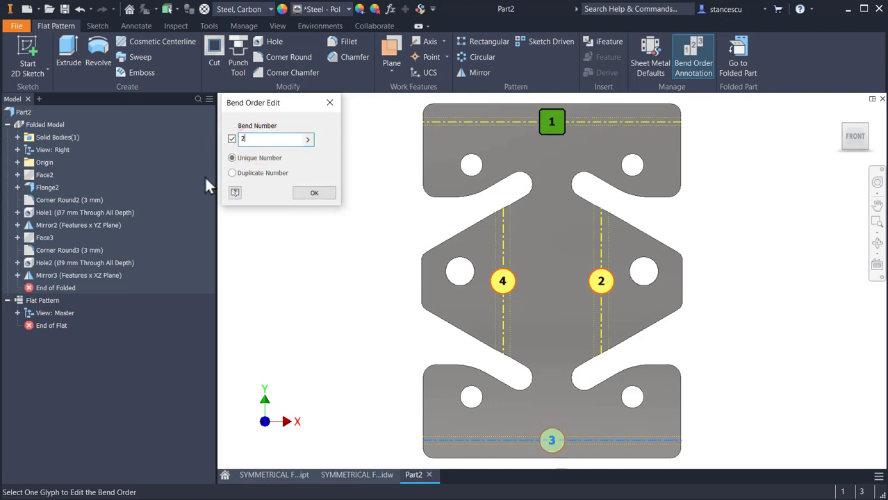
click(303, 196)
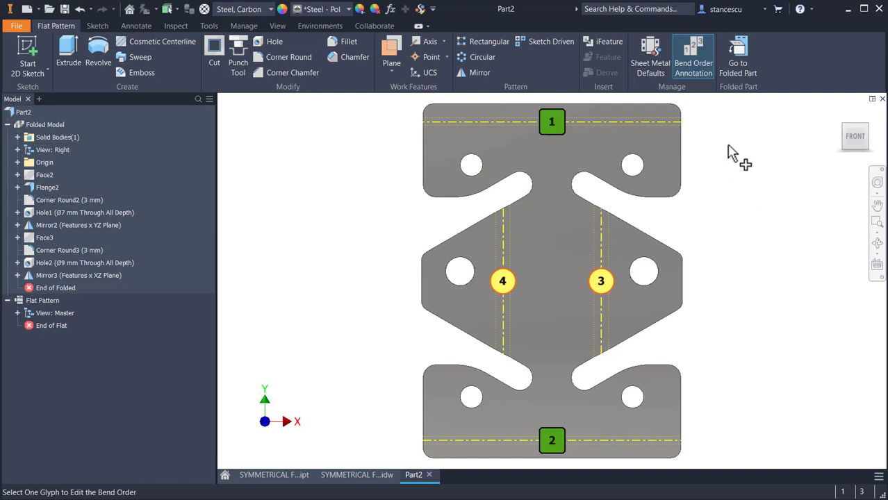
click(743, 173)
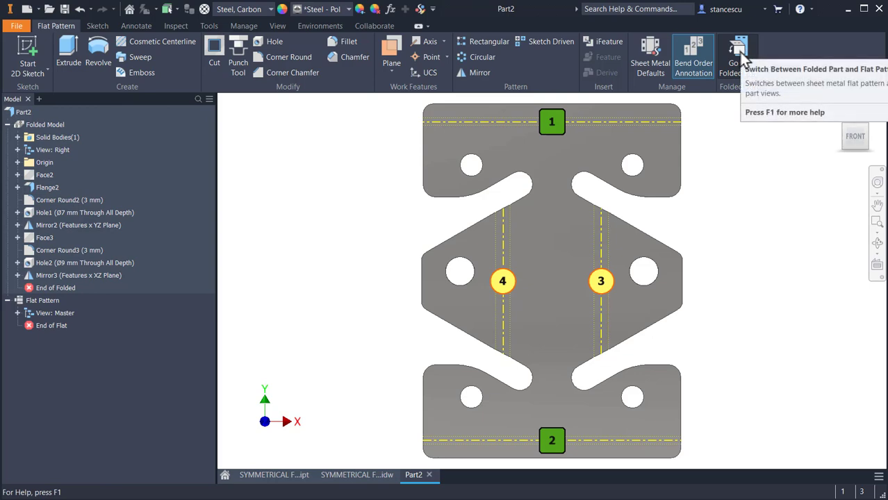
- Return to the folded fork model in its home view
click(740, 61)
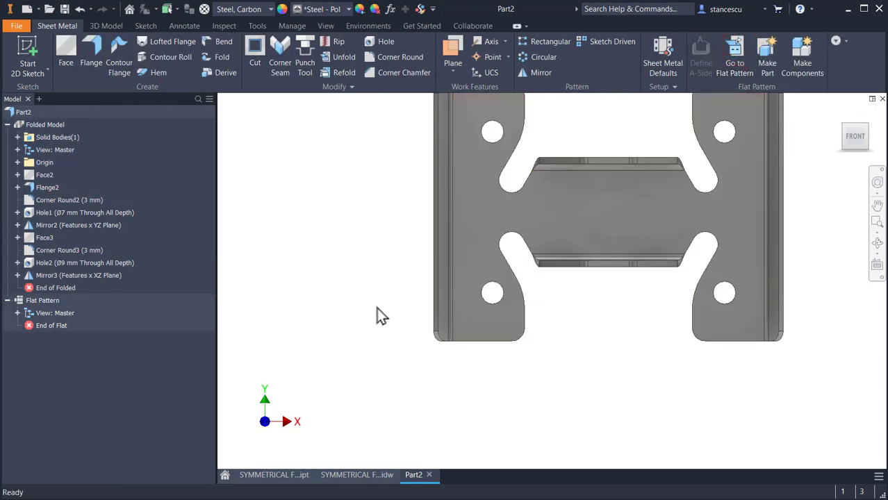
key(F6)
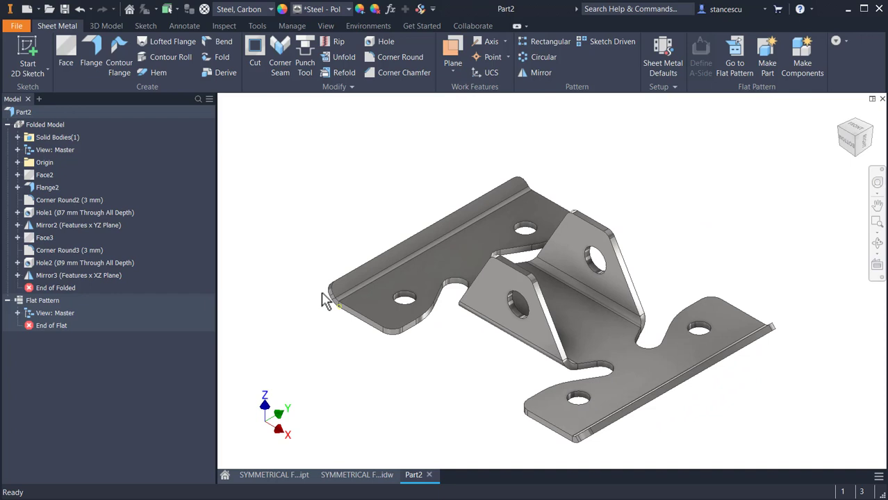